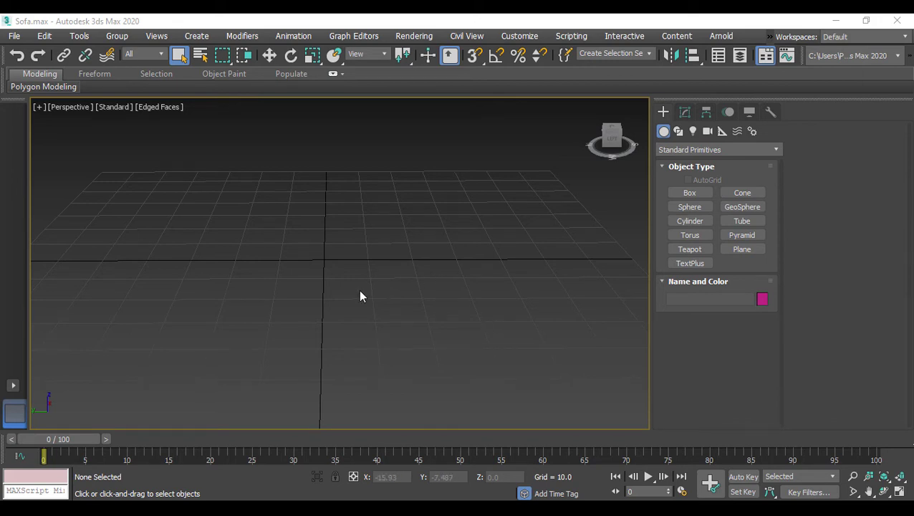
- Lay a large floor plane on the grid
{"action": "left_click", "coordinate": [745, 249]}
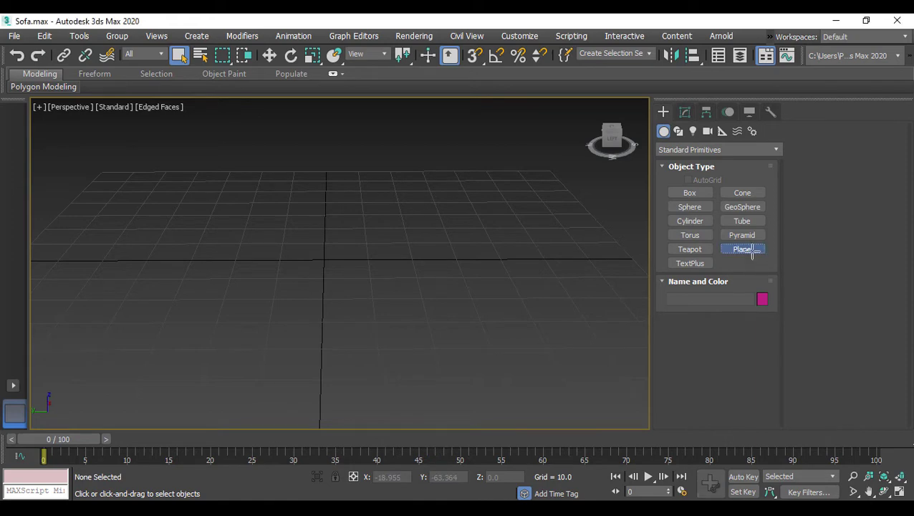
{"action": "scroll", "coordinate": [437, 286], "scroll_direction": "down", "scroll_amount": 5}
{"action": "left_click_drag", "start_coordinate": [220, 195], "coordinate": [533, 414]}
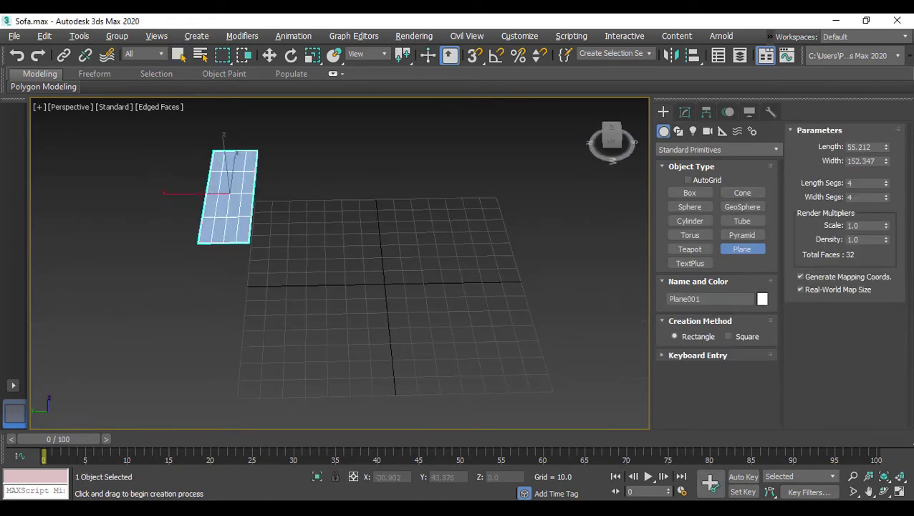
{"action": "right_click", "coordinate": [533, 414]}
{"action": "middle_click_drag", "start_coordinate": [534, 414], "coordinate": [429, 369], "text": "alt"}
{"action": "scroll", "coordinate": [457, 389], "scroll_direction": "up", "scroll_amount": 5}
{"action": "scroll", "coordinate": [330, 231], "scroll_direction": "down", "scroll_amount": 2}
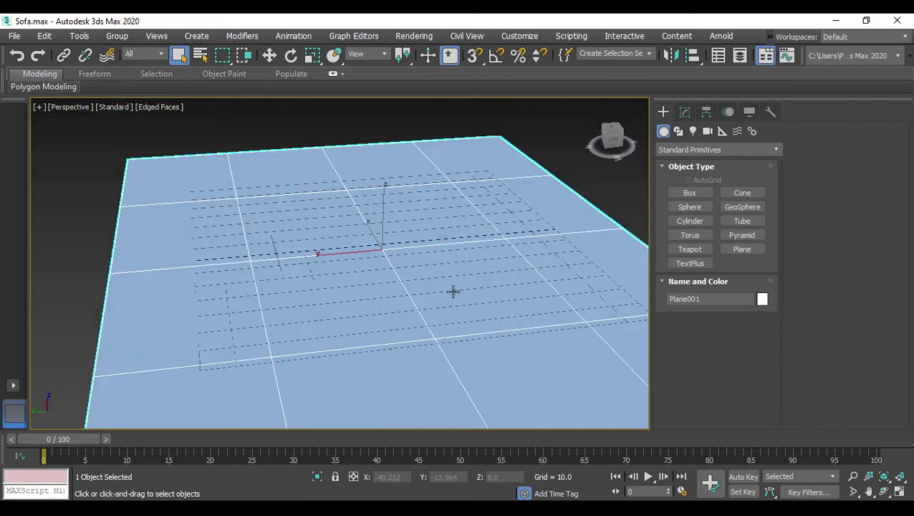
{"action": "scroll", "coordinate": [452, 286], "scroll_direction": "up", "scroll_amount": 2}
{"action": "mouse_move", "coordinate": [453, 282]}
{"action": "middle_mouse_down", "text": "alt"}
{"action": "mouse_move", "coordinate": [465, 261]}
{"action": "mouse_move", "coordinate": [473, 326]}
{"action": "middle_mouse_up", "text": "alt"}
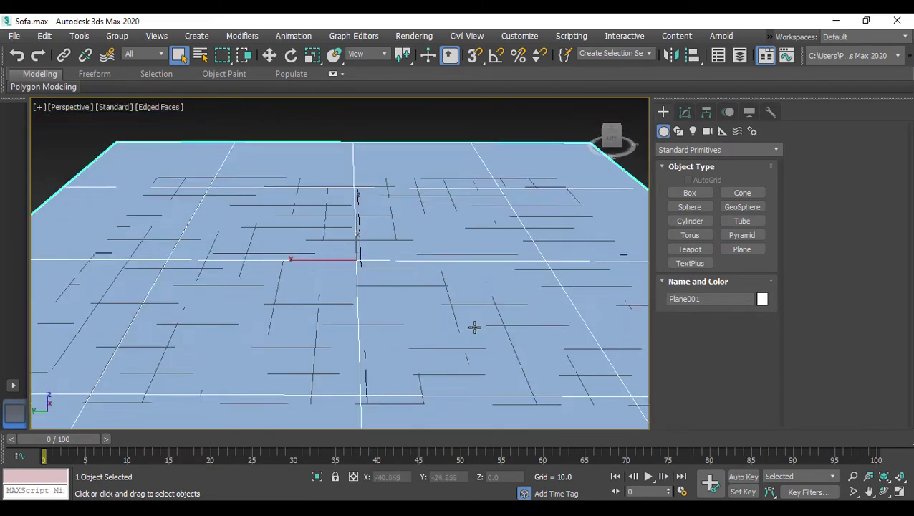
- Build a flat 51.368 × 29.668 × 5.064 box on the floor plane
{"action": "left_click", "coordinate": [692, 195]}
{"action": "middle_click_drag", "start_coordinate": [298, 254], "coordinate": [286, 265], "text": "alt"}
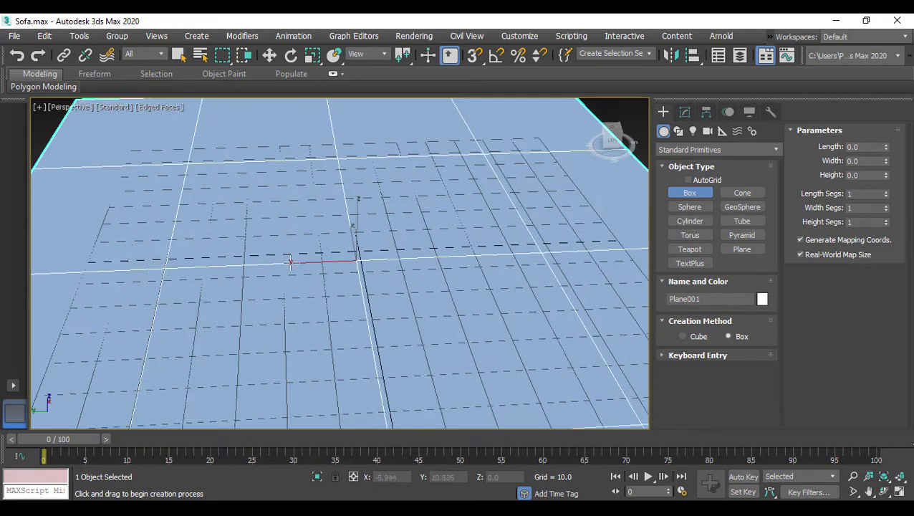
{"action": "mouse_move", "coordinate": [273, 224]}
{"action": "left_mouse_down"}
{"action": "mouse_move", "coordinate": [331, 282]}
{"action": "mouse_move", "coordinate": [478, 274]}
{"action": "left_mouse_up"}
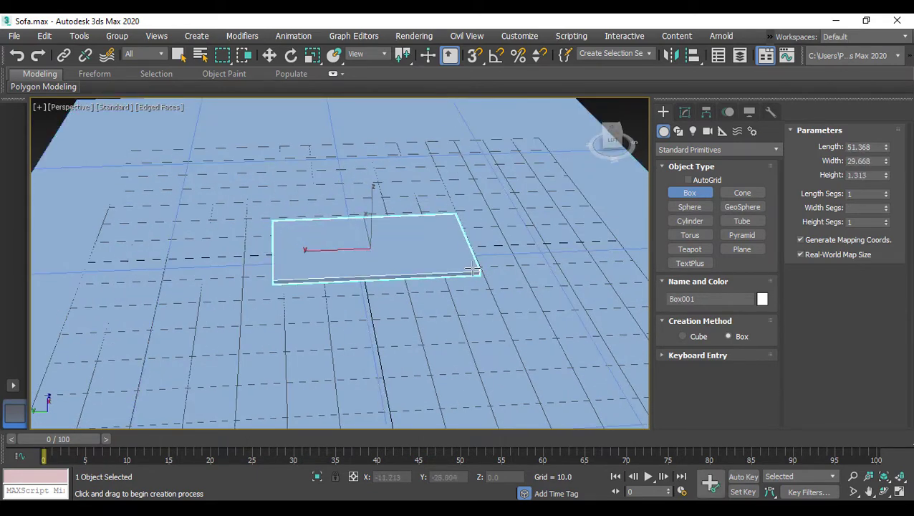
{"action": "left_click", "coordinate": [472, 259]}
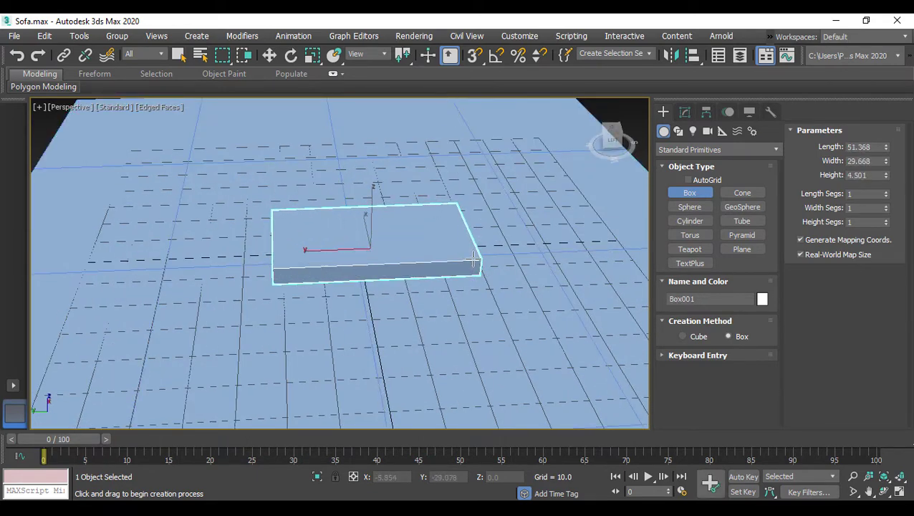
{"action": "middle_click_drag", "start_coordinate": [471, 256], "coordinate": [437, 257], "text": "alt"}
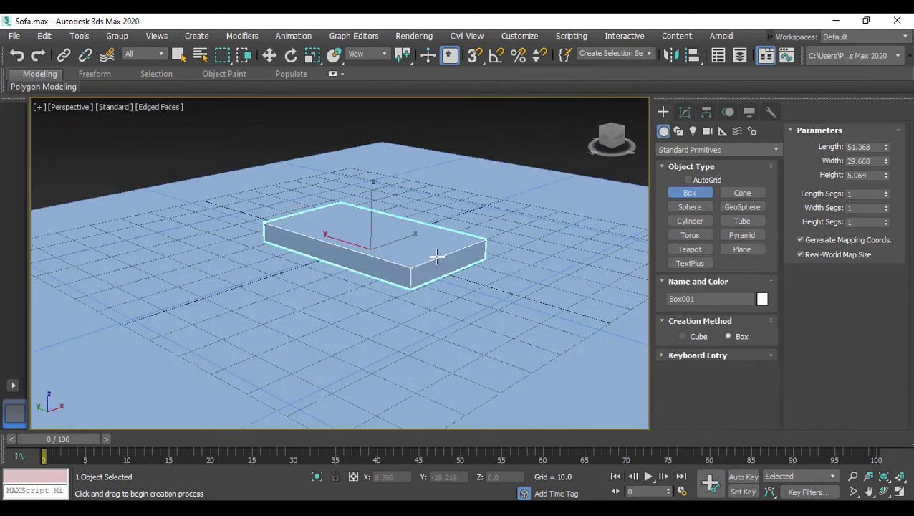
{"action": "right_click", "coordinate": [437, 257]}
{"action": "left_click", "coordinate": [685, 112]}
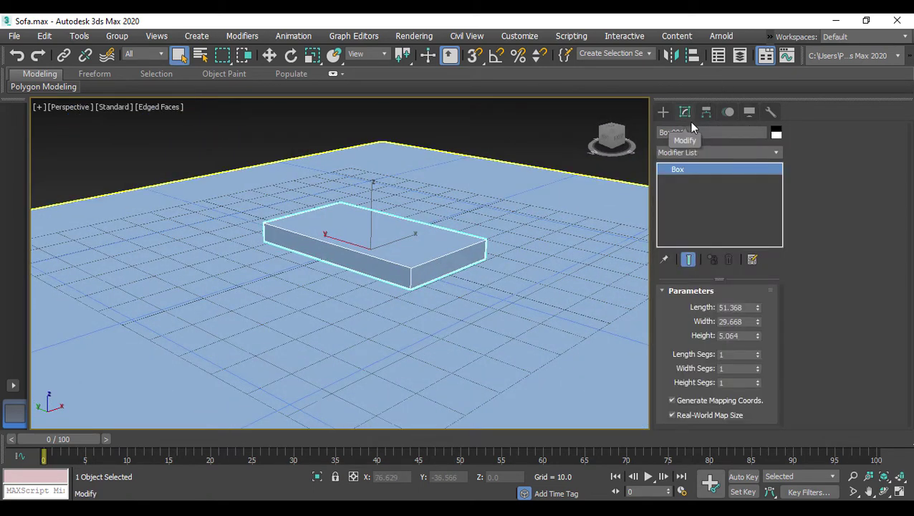
- Convert the box to an editable poly and enter Polygon level
{"action": "right_click", "coordinate": [679, 171]}
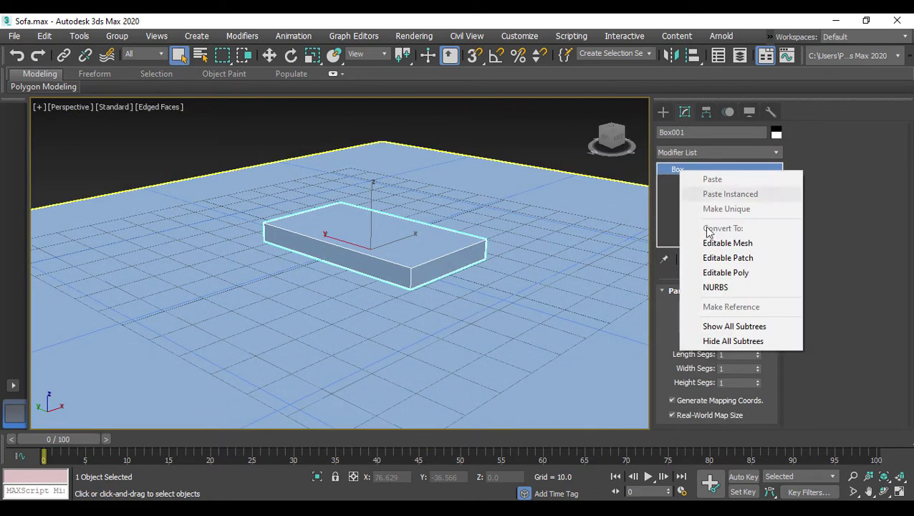
{"action": "left_click", "coordinate": [726, 272]}
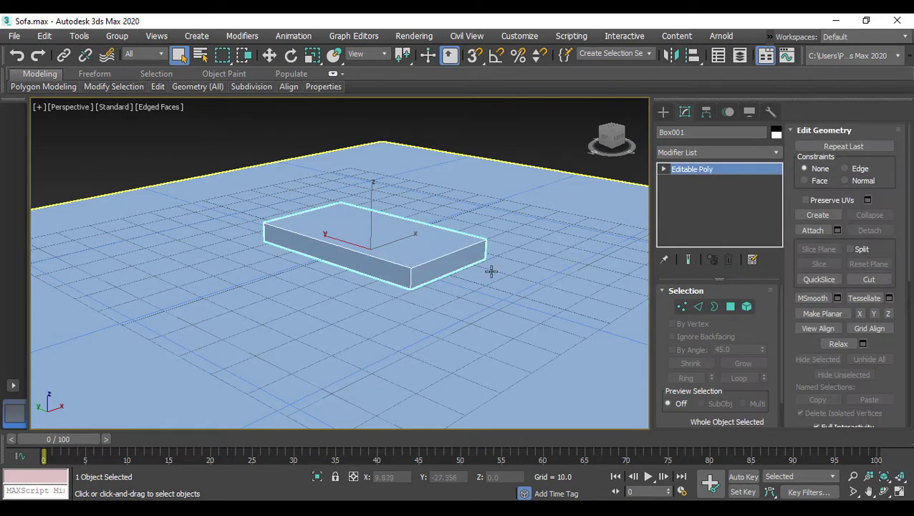
{"action": "left_click", "coordinate": [730, 307]}
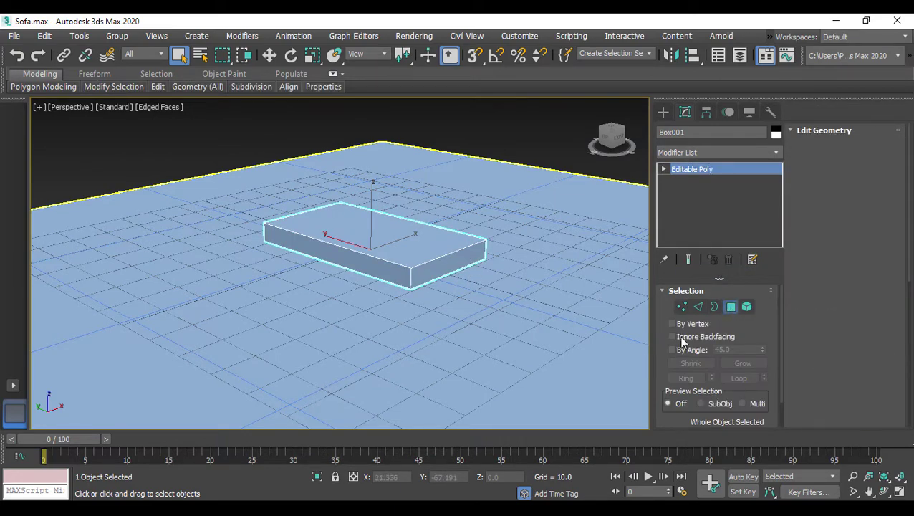
- Select three side faces of the box and preview a 10.0 Group extrusion on them
{"action": "left_click", "coordinate": [439, 266]}
{"action": "mouse_move", "coordinate": [507, 262]}
{"action": "middle_mouse_down", "text": "alt"}
{"action": "mouse_move", "coordinate": [408, 272]}
{"action": "mouse_move", "coordinate": [561, 273]}
{"action": "mouse_move", "coordinate": [490, 283]}
{"action": "mouse_move", "coordinate": [543, 288]}
{"action": "middle_mouse_up", "text": "alt"}
{"action": "left_click", "coordinate": [539, 263], "text": "ctrl"}
{"action": "left_click", "coordinate": [596, 320], "text": "ctrl"}
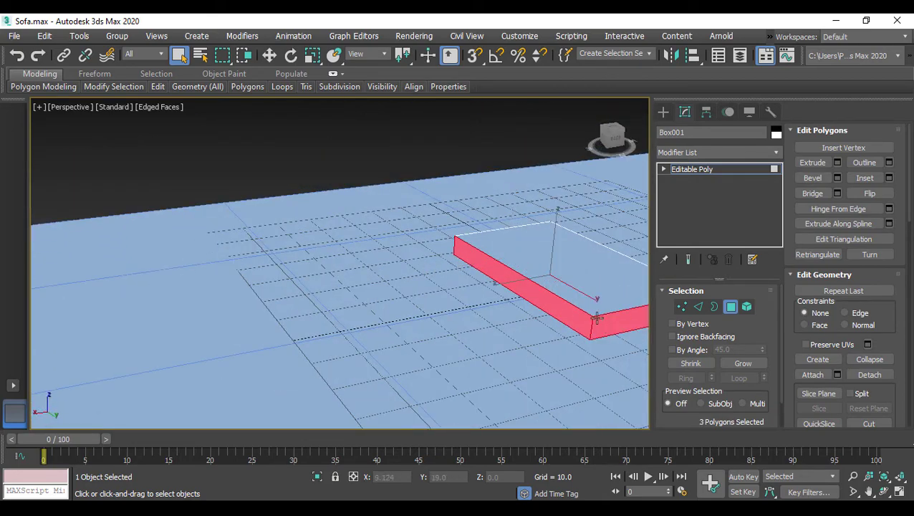
{"action": "mouse_move", "coordinate": [595, 319]}
{"action": "middle_mouse_down", "text": "alt"}
{"action": "mouse_move", "coordinate": [485, 306]}
{"action": "mouse_move", "coordinate": [568, 302]}
{"action": "mouse_move", "coordinate": [400, 296]}
{"action": "mouse_move", "coordinate": [438, 300]}
{"action": "mouse_move", "coordinate": [555, 282]}
{"action": "mouse_move", "coordinate": [370, 277]}
{"action": "mouse_move", "coordinate": [460, 295]}
{"action": "middle_mouse_up", "text": "alt"}
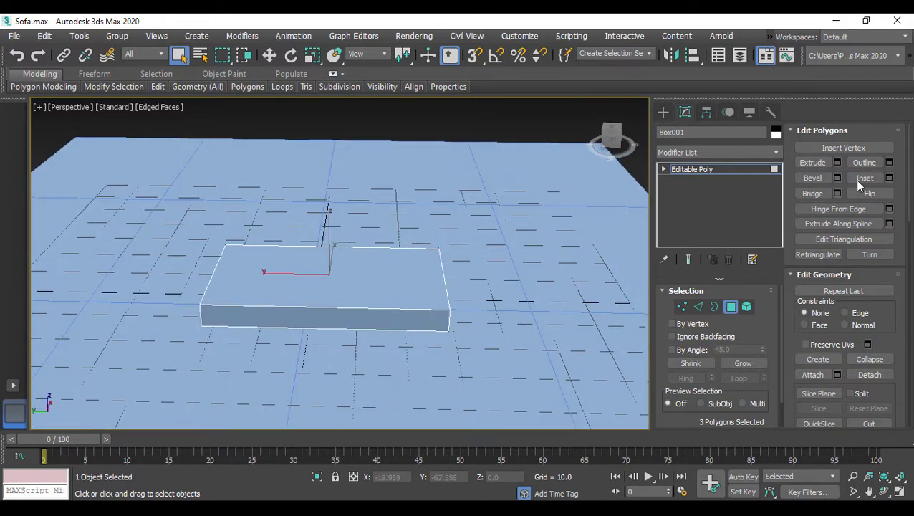
{"action": "left_click", "coordinate": [838, 164]}
{"action": "mouse_move", "coordinate": [452, 251]}
{"action": "middle_mouse_down", "text": "alt"}
{"action": "mouse_move", "coordinate": [447, 299]}
{"action": "mouse_move", "coordinate": [484, 311]}
{"action": "mouse_move", "coordinate": [520, 282]}
{"action": "mouse_move", "coordinate": [392, 304]}
{"action": "middle_mouse_up", "text": "alt"}
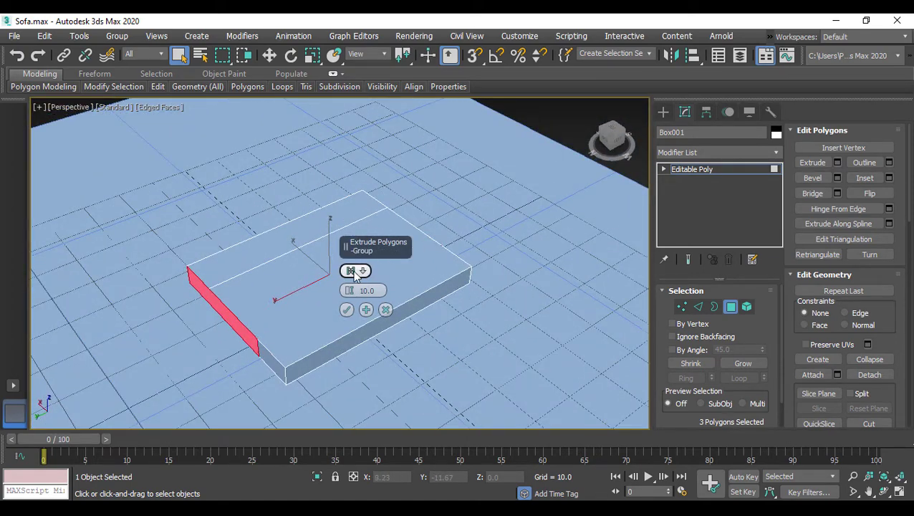
- Set the extrusion type to Local Normal
{"action": "left_click", "coordinate": [364, 271]}
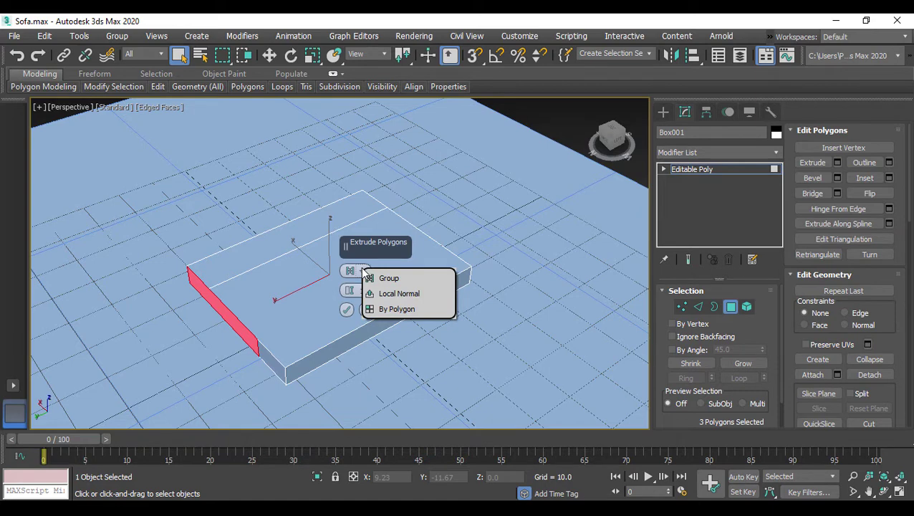
{"action": "left_click", "coordinate": [390, 308]}
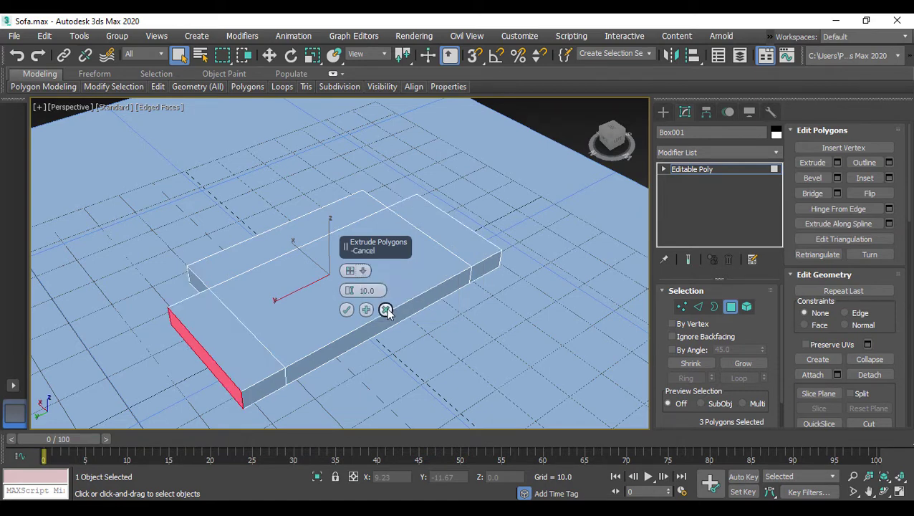
{"action": "mouse_move", "coordinate": [316, 305]}
{"action": "middle_mouse_down", "text": "alt"}
{"action": "mouse_move", "coordinate": [277, 306]}
{"action": "mouse_move", "coordinate": [374, 272]}
{"action": "middle_mouse_up", "text": "alt"}
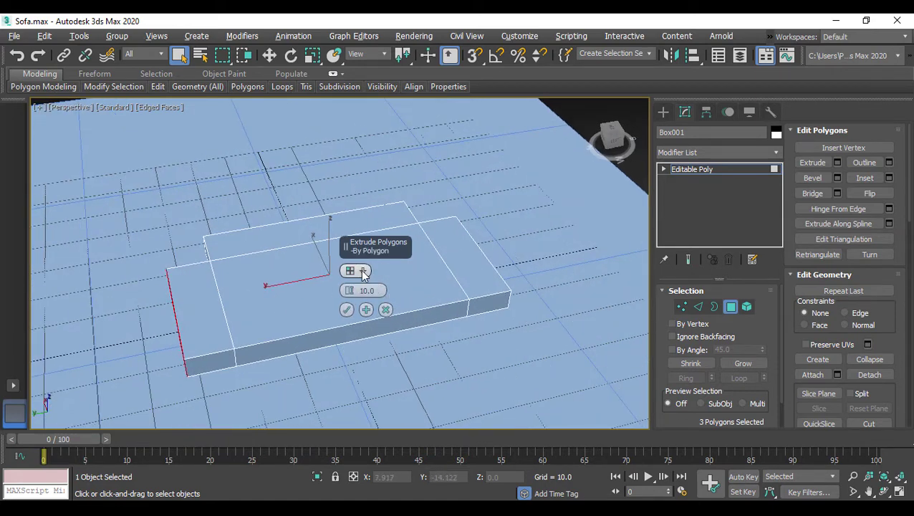
{"action": "left_click", "coordinate": [367, 271]}
{"action": "left_click", "coordinate": [383, 299]}
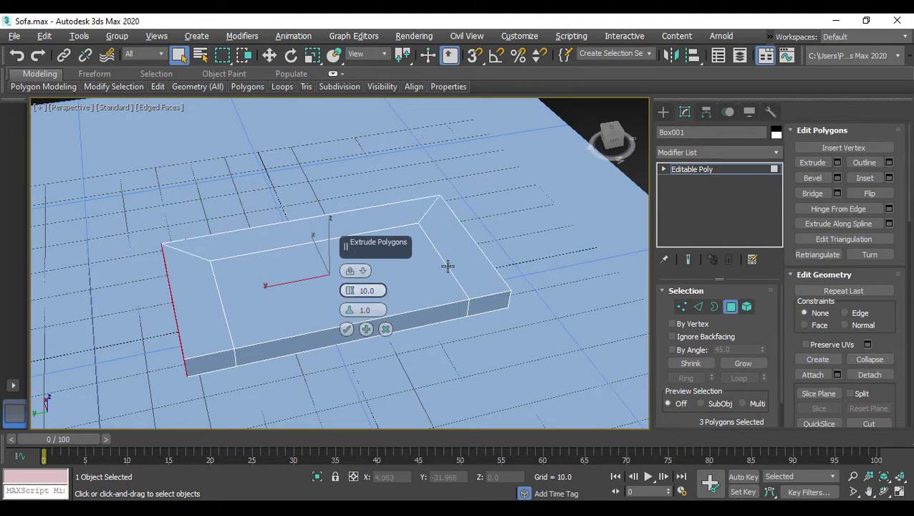
{"action": "mouse_move", "coordinate": [445, 265]}
{"action": "middle_mouse_down", "text": "alt"}
{"action": "mouse_move", "coordinate": [328, 275]}
{"action": "mouse_move", "coordinate": [320, 297]}
{"action": "middle_mouse_up", "text": "alt"}
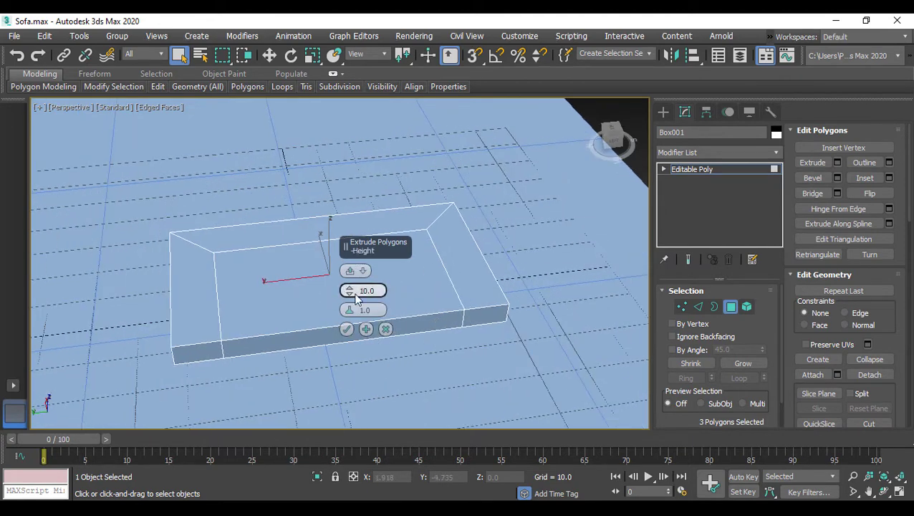
- Set the extrusion height to 5.0 and confirm it
{"action": "left_click_drag", "start_coordinate": [351, 298], "coordinate": [349, 307]}
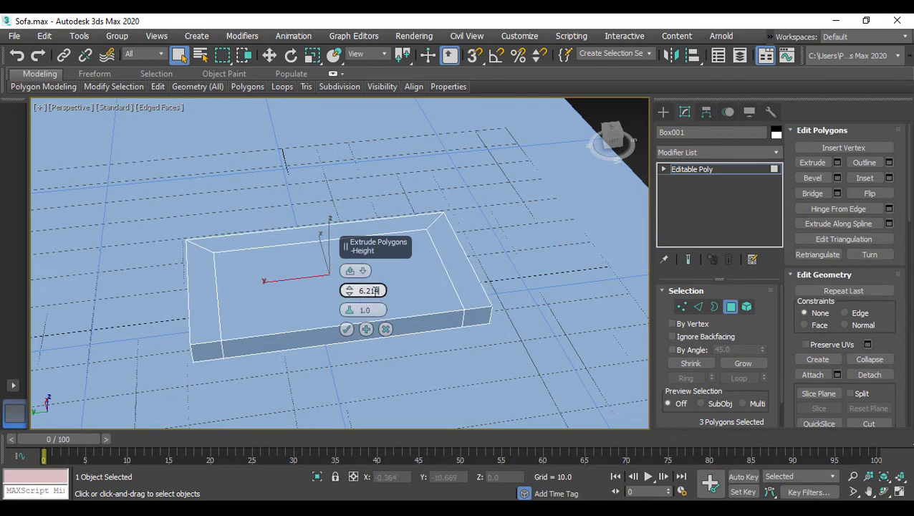
{"action": "double_click", "coordinate": [375, 290]}
{"action": "type", "text": "5"}
{"action": "key", "text": "Return"}
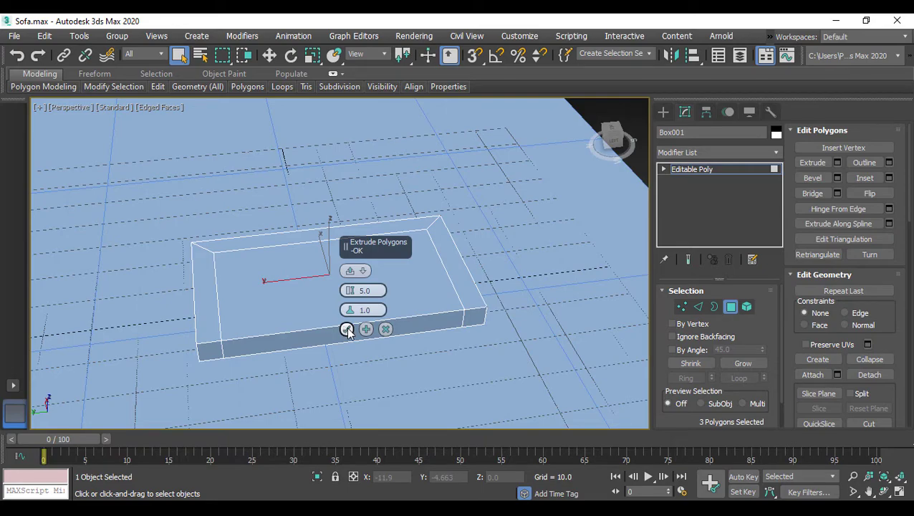
{"action": "left_click", "coordinate": [346, 329]}
{"action": "mouse_move", "coordinate": [385, 325]}
{"action": "middle_mouse_down", "text": "alt"}
{"action": "mouse_move", "coordinate": [383, 339]}
{"action": "mouse_move", "coordinate": [471, 307]}
{"action": "middle_mouse_up", "text": "alt"}
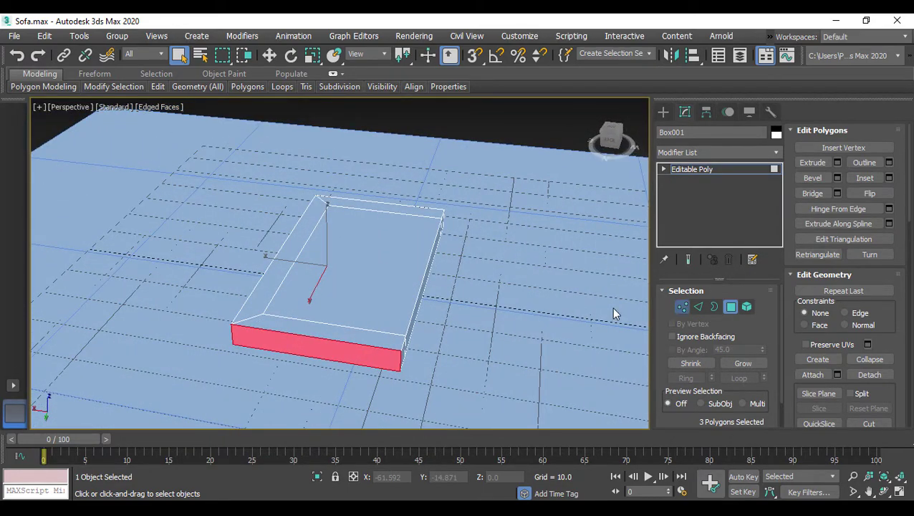
- Move the eight right-end vertices left along X to shorten the sofa base
{"action": "key", "text": "1"}
{"action": "mouse_move", "coordinate": [415, 199]}
{"action": "middle_mouse_down", "text": "alt"}
{"action": "mouse_move", "coordinate": [459, 247]}
{"action": "mouse_move", "coordinate": [397, 229]}
{"action": "middle_mouse_up", "text": "alt"}
{"action": "left_click_drag", "start_coordinate": [397, 229], "coordinate": [486, 356]}
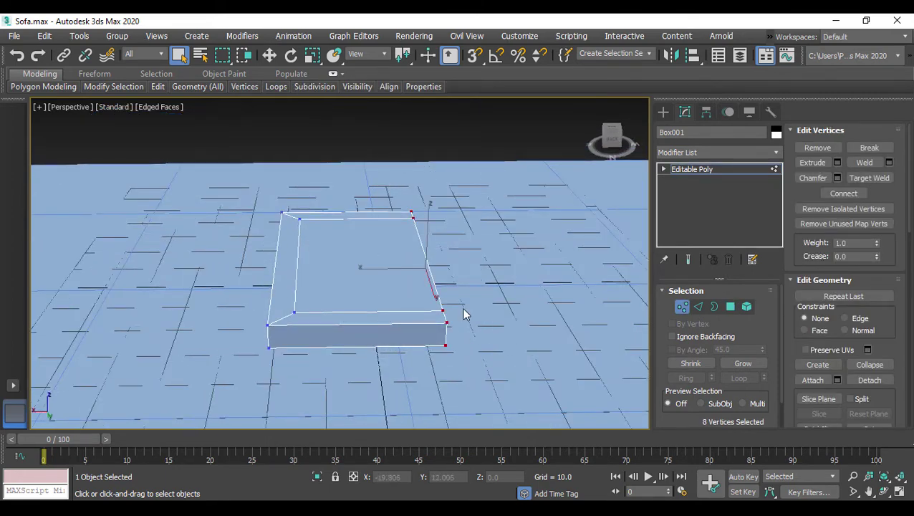
{"action": "key", "text": "w"}
{"action": "left_click_drag", "start_coordinate": [383, 268], "coordinate": [343, 270]}
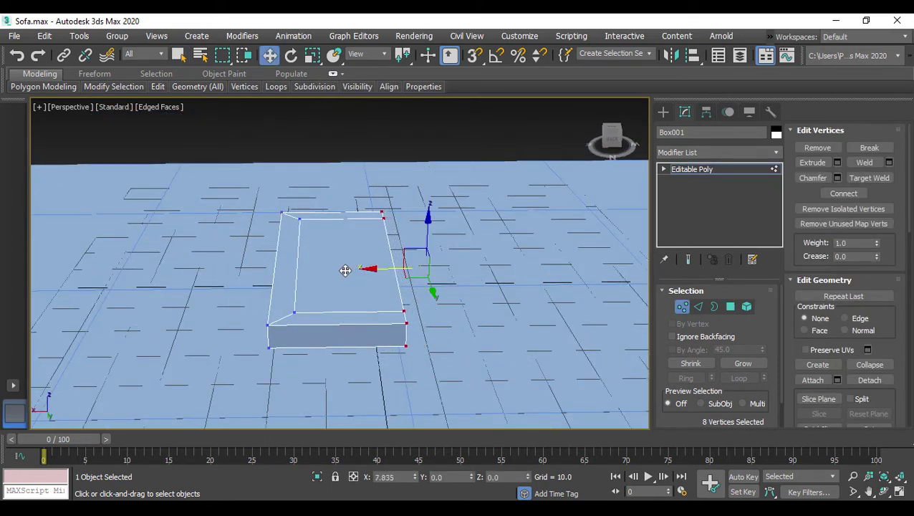
{"action": "left_click_drag", "start_coordinate": [357, 176], "coordinate": [448, 391]}
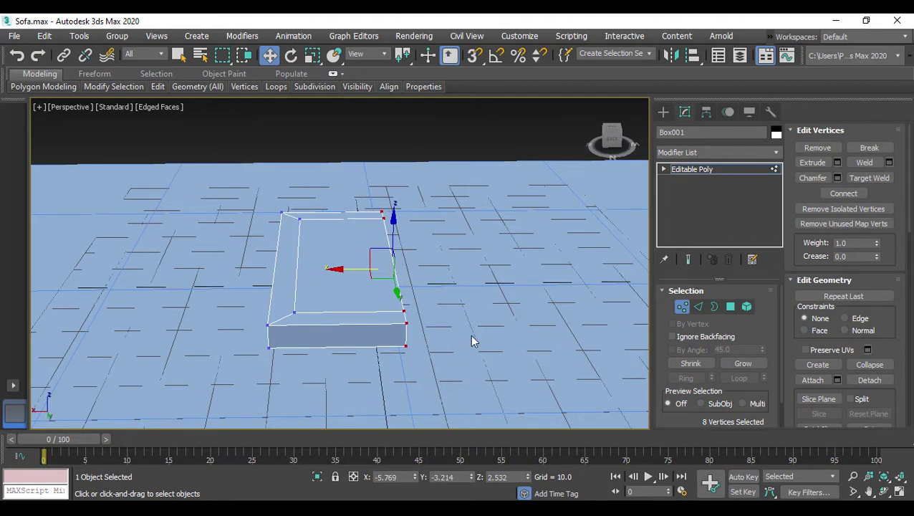
{"action": "mouse_move", "coordinate": [473, 342]}
{"action": "middle_mouse_down", "text": "alt"}
{"action": "mouse_move", "coordinate": [397, 357]}
{"action": "mouse_move", "coordinate": [573, 327]}
{"action": "middle_mouse_up", "text": "alt"}
{"action": "left_click", "coordinate": [729, 308]}
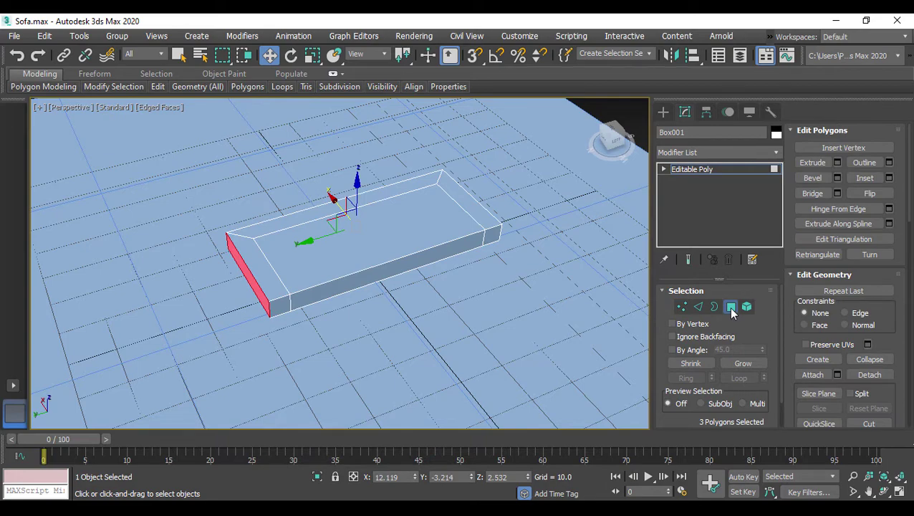
- Extrude the back and both arm top faces upward about 9.5, then return to object level
{"action": "left_click", "coordinate": [476, 213]}
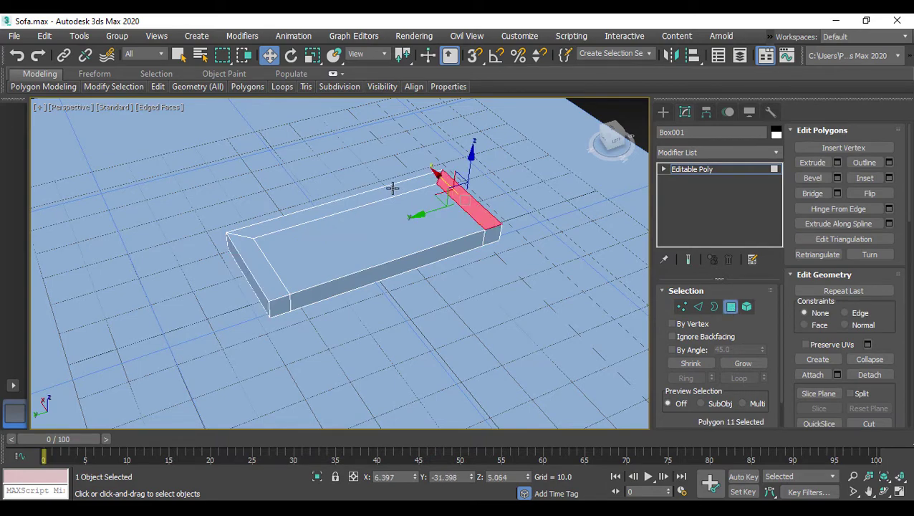
{"action": "left_click", "coordinate": [391, 187], "text": "ctrl"}
{"action": "left_click", "coordinate": [261, 273], "text": "ctrl"}
{"action": "middle_click_drag", "start_coordinate": [261, 273], "coordinate": [408, 313], "text": "alt"}
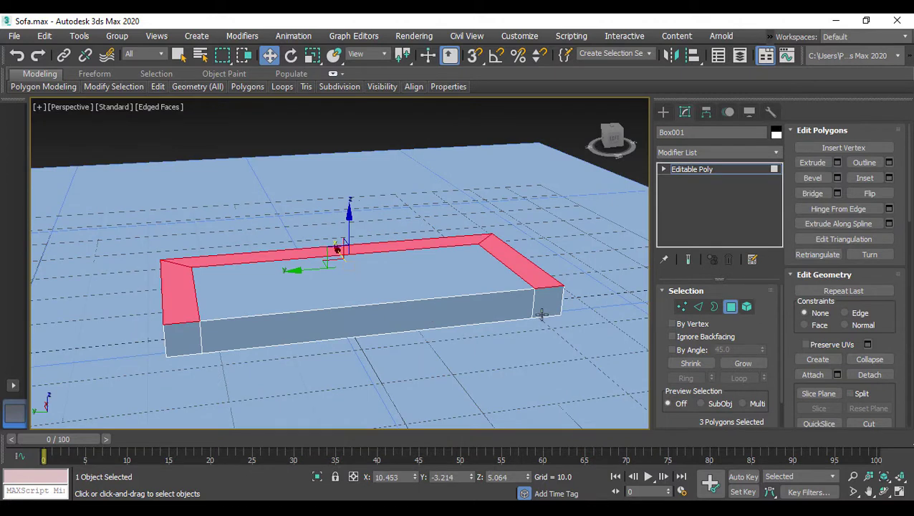
{"action": "left_click", "coordinate": [837, 162]}
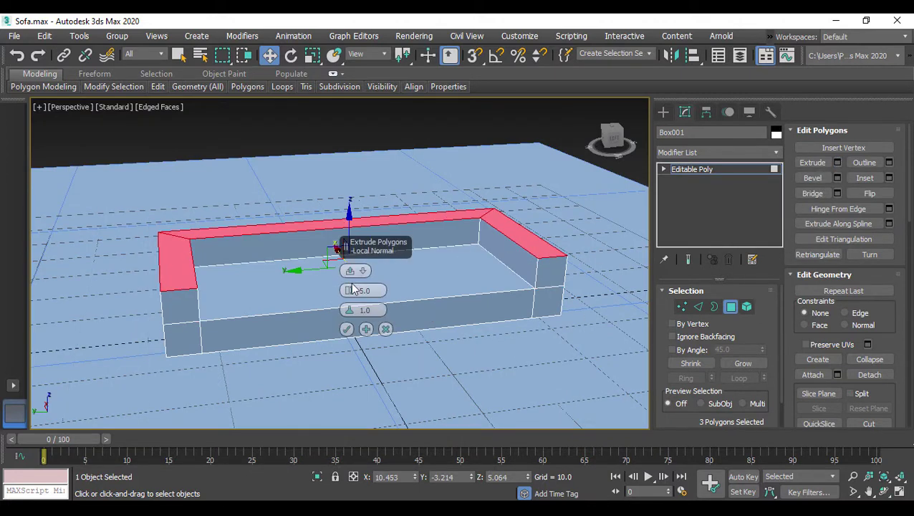
{"action": "left_click_drag", "start_coordinate": [349, 290], "coordinate": [351, 273]}
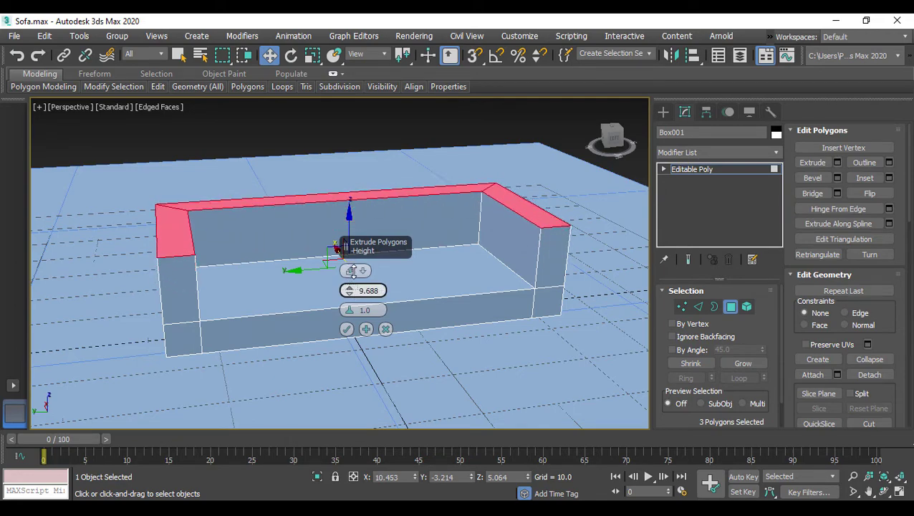
{"action": "left_click", "coordinate": [347, 329]}
{"action": "mouse_move", "coordinate": [494, 299]}
{"action": "middle_mouse_down", "text": "alt"}
{"action": "mouse_move", "coordinate": [418, 298]}
{"action": "mouse_move", "coordinate": [527, 288]}
{"action": "middle_mouse_up", "text": "alt"}
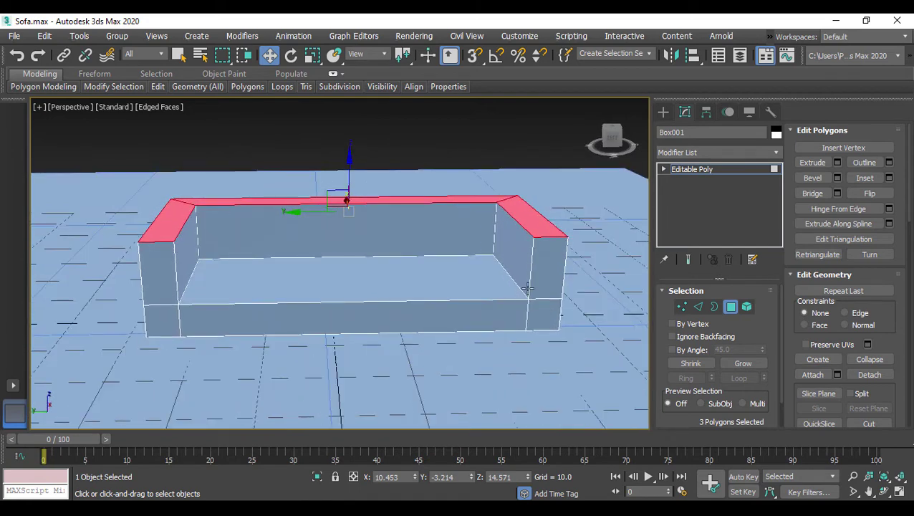
{"action": "left_click", "coordinate": [697, 170]}
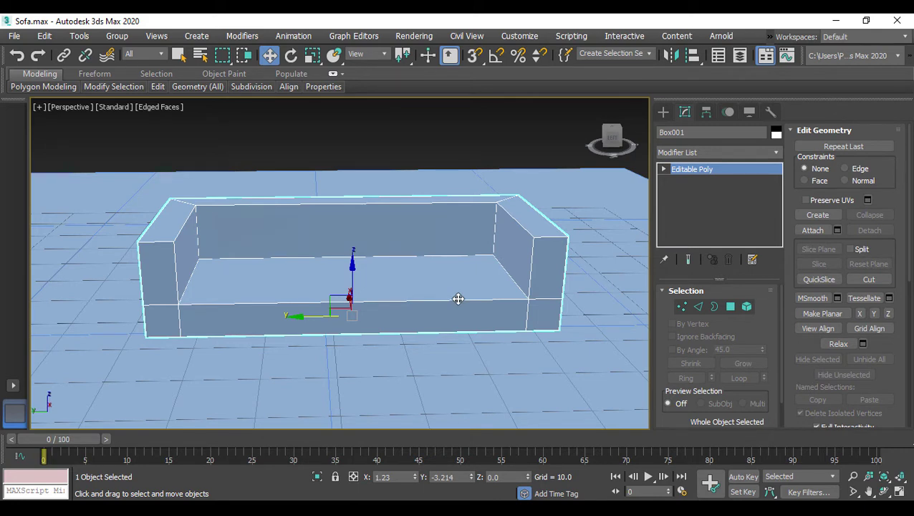
- Select the ring from a front seat edge and connect it with 2 segments
{"action": "left_click", "coordinate": [700, 308]}
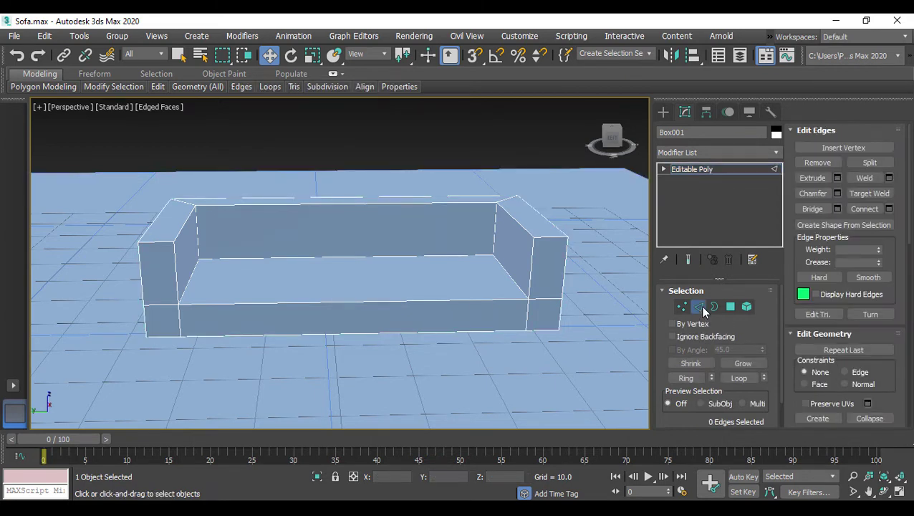
{"action": "left_click", "coordinate": [333, 301]}
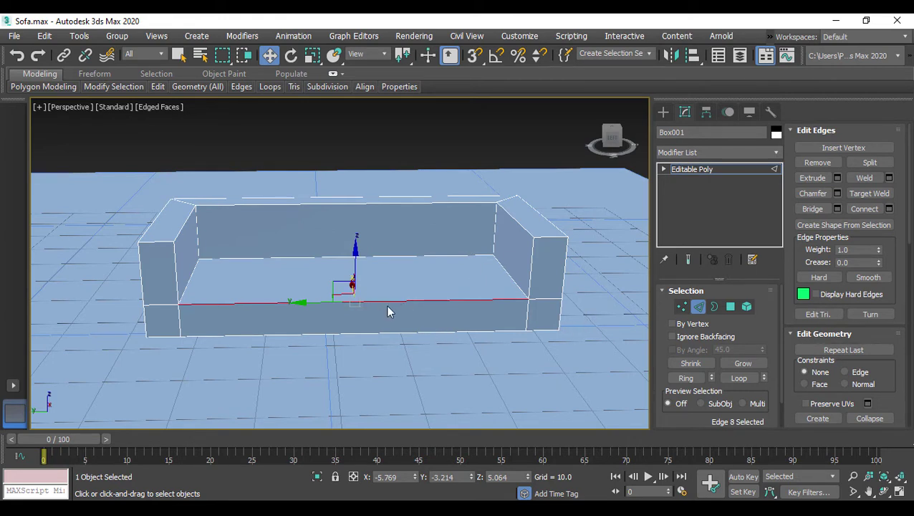
{"action": "left_click", "coordinate": [686, 378]}
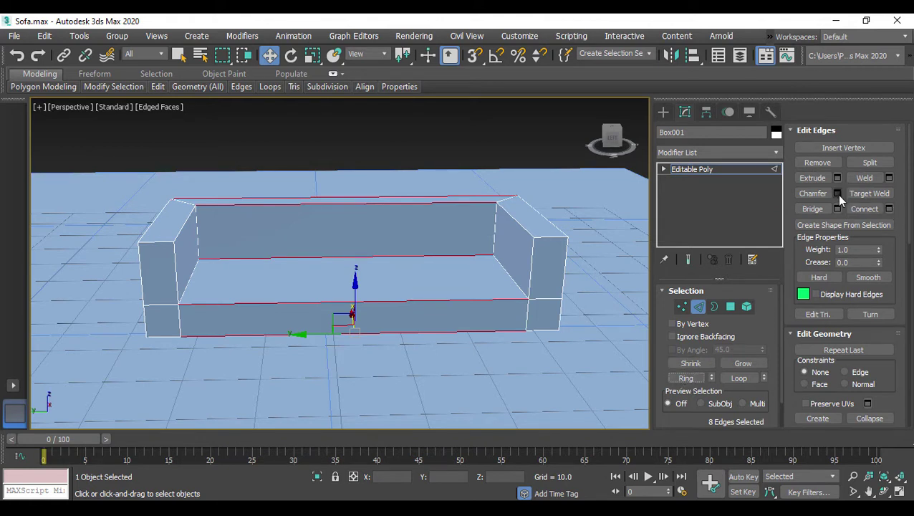
{"action": "left_click", "coordinate": [889, 208]}
{"action": "left_click", "coordinate": [363, 270]}
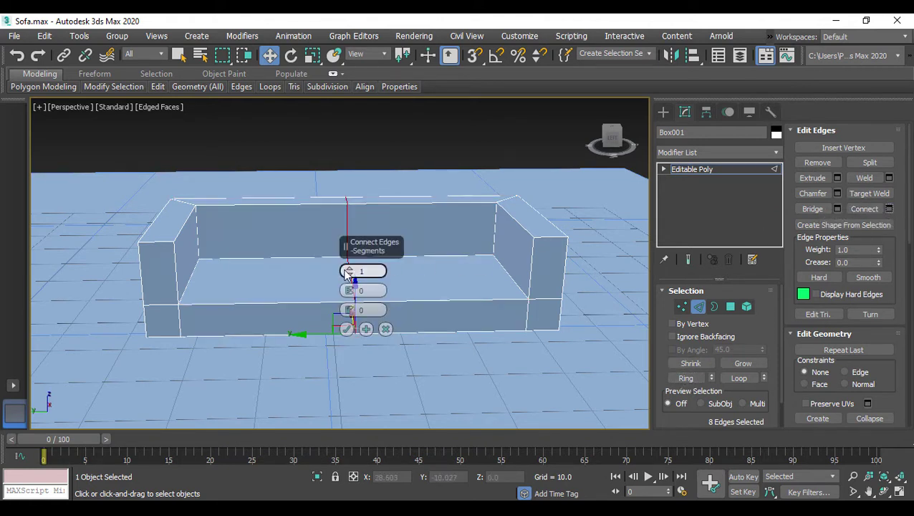
{"action": "type", "text": "2"}
{"action": "key", "text": "Return"}
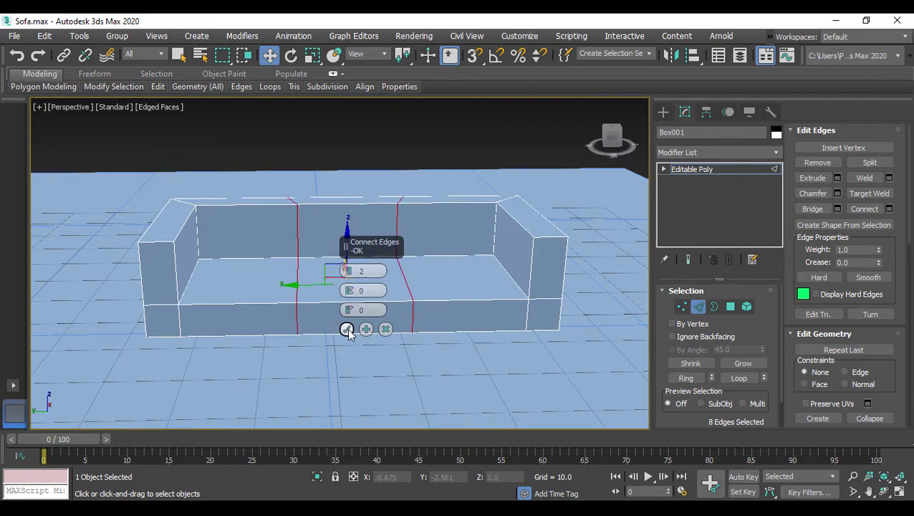
{"action": "left_click", "coordinate": [346, 330]}
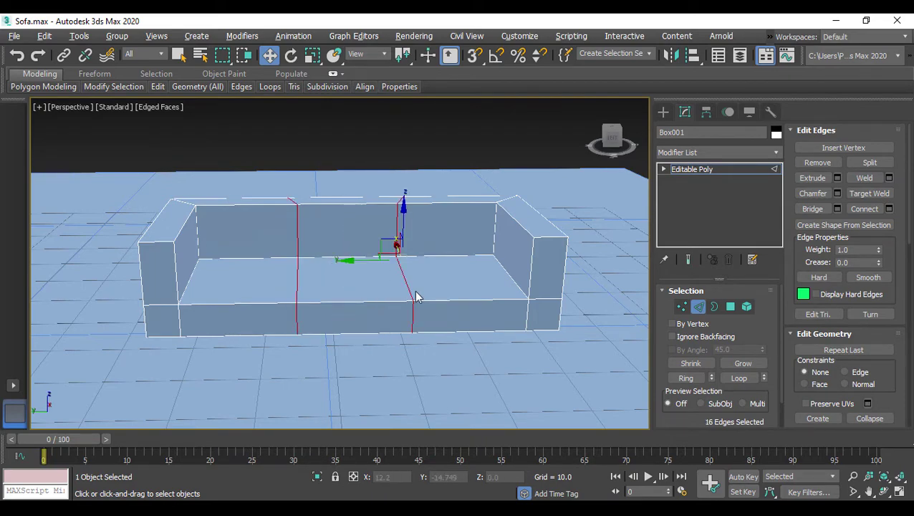
{"action": "mouse_move", "coordinate": [417, 297]}
{"action": "middle_mouse_down", "text": "alt"}
{"action": "mouse_move", "coordinate": [406, 330]}
{"action": "mouse_move", "coordinate": [507, 311]}
{"action": "mouse_move", "coordinate": [417, 304]}
{"action": "middle_mouse_up", "text": "alt"}
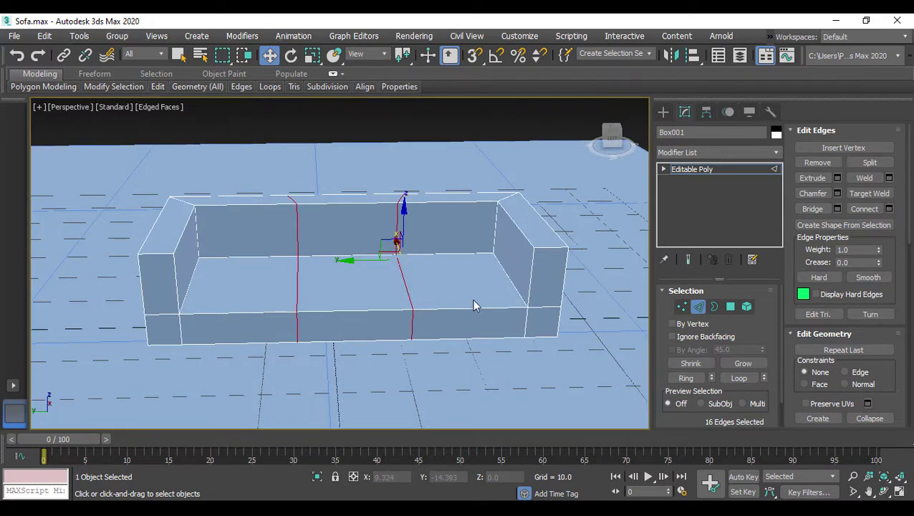
{"action": "middle_click_drag", "start_coordinate": [472, 305], "coordinate": [473, 300], "text": "alt"}
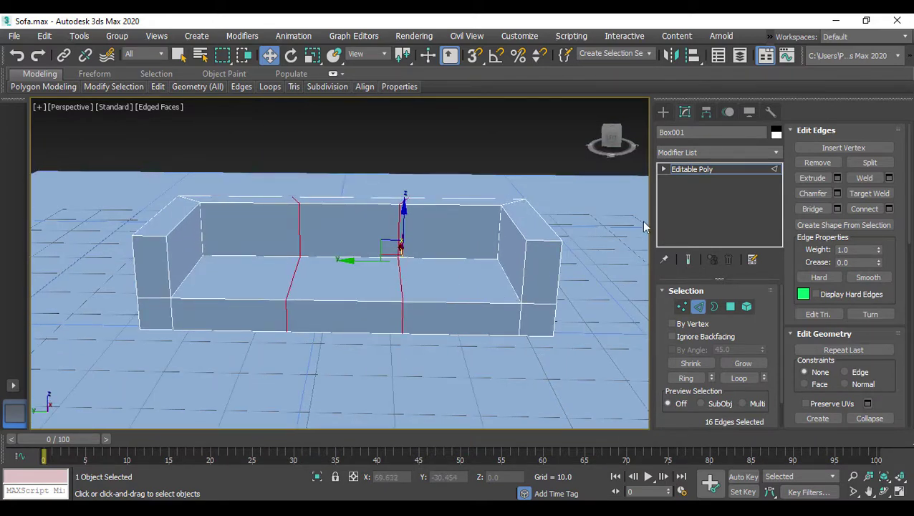
- Select the three seat faces and three backrest faces
{"action": "left_click", "coordinate": [731, 305]}
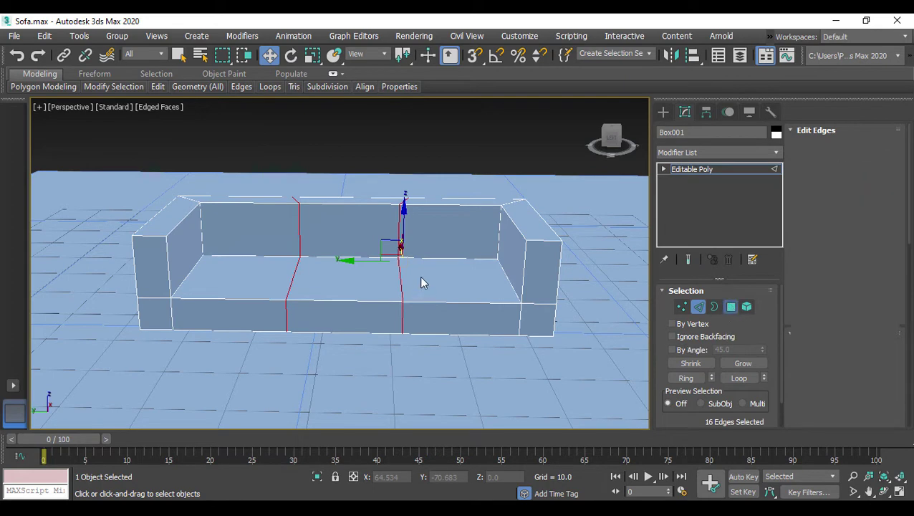
{"action": "left_click", "coordinate": [461, 281]}
{"action": "left_click", "coordinate": [332, 275], "text": "ctrl"}
{"action": "left_click", "coordinate": [250, 274], "text": "ctrl"}
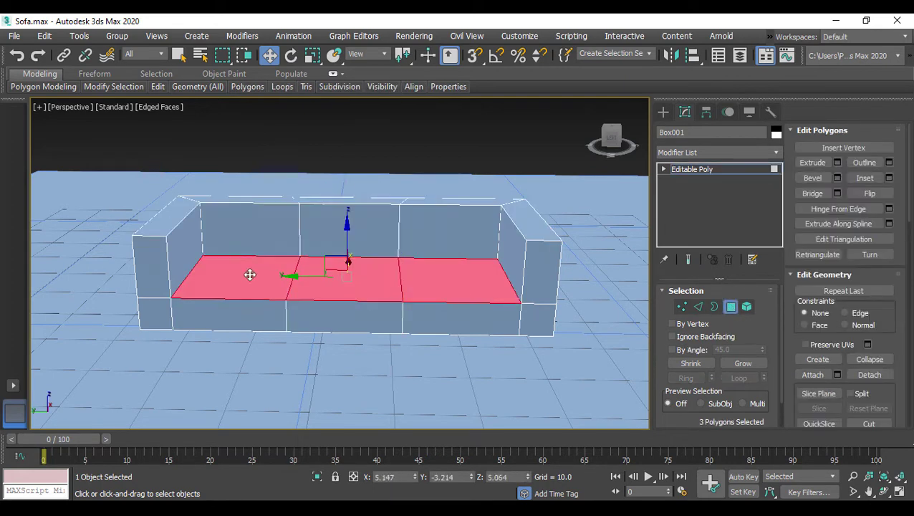
{"action": "left_click", "coordinate": [256, 220], "text": "ctrl"}
{"action": "left_click", "coordinate": [354, 227], "text": "ctrl"}
{"action": "left_click", "coordinate": [433, 220], "text": "ctrl"}
{"action": "mouse_move", "coordinate": [467, 257]}
{"action": "middle_mouse_down", "text": "alt"}
{"action": "mouse_move", "coordinate": [380, 275]}
{"action": "mouse_move", "coordinate": [475, 267]}
{"action": "middle_mouse_up", "text": "alt"}
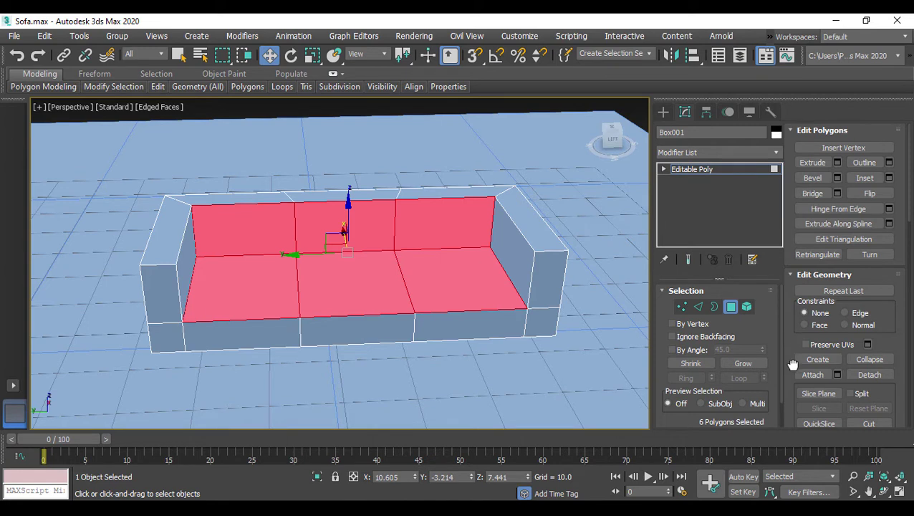
- Extrude the selected faces By Polygon to a height of 2.476
{"action": "left_click", "coordinate": [837, 163]}
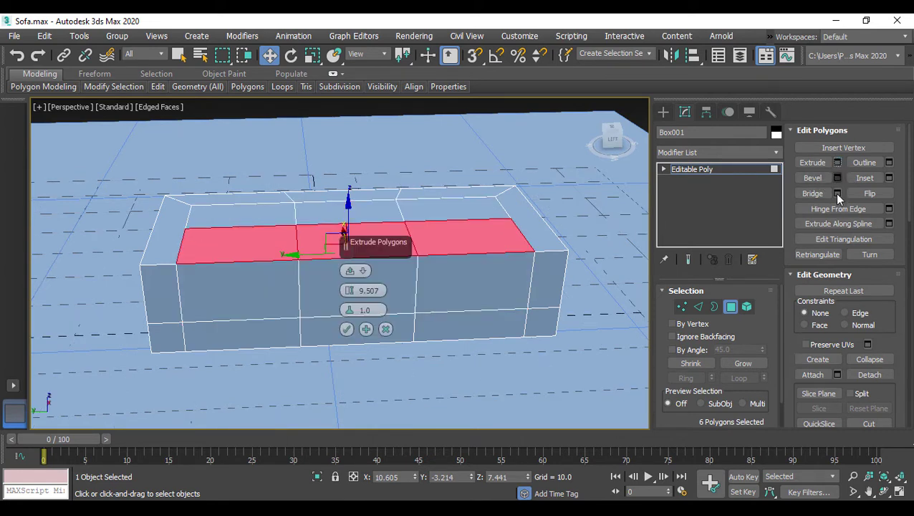
{"action": "left_click", "coordinate": [364, 272]}
{"action": "left_click", "coordinate": [377, 310]}
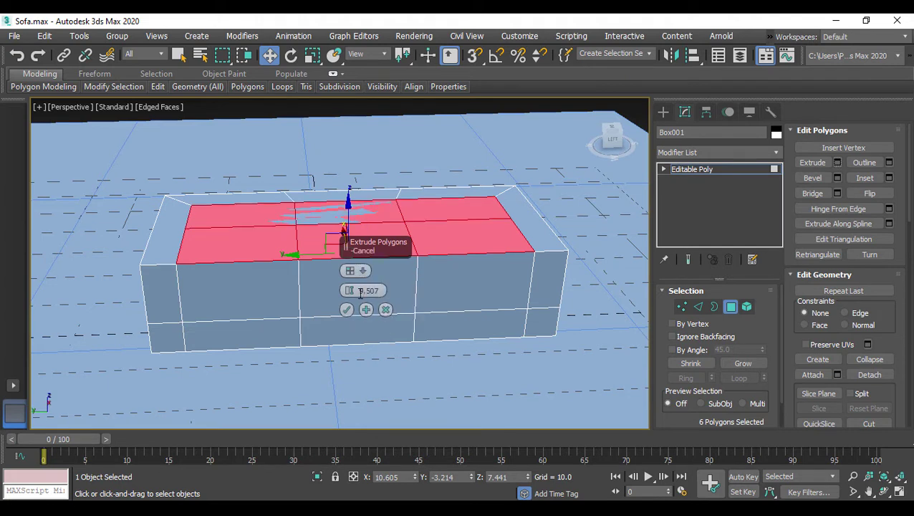
{"action": "mouse_move", "coordinate": [349, 290]}
{"action": "left_mouse_down"}
{"action": "mouse_move", "coordinate": [348, 320]}
{"action": "mouse_move", "coordinate": [349, 290]}
{"action": "left_mouse_up"}
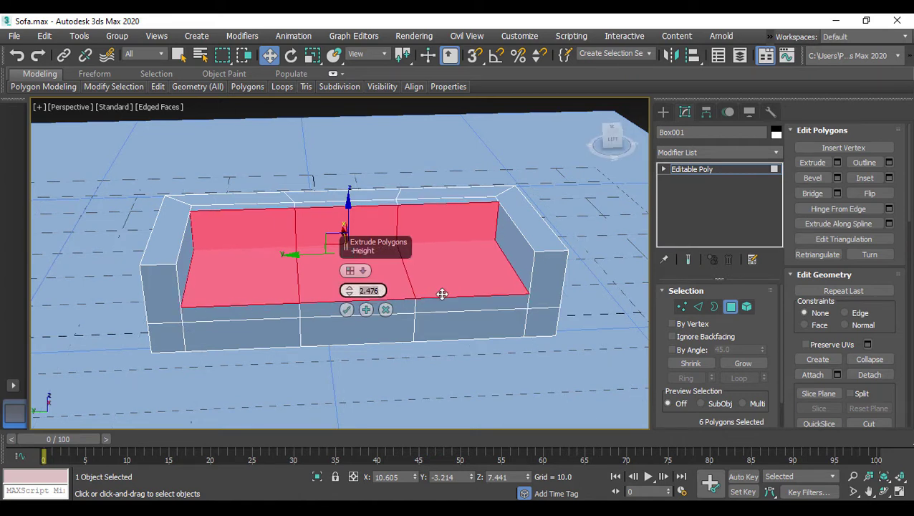
{"action": "left_click", "coordinate": [347, 310]}
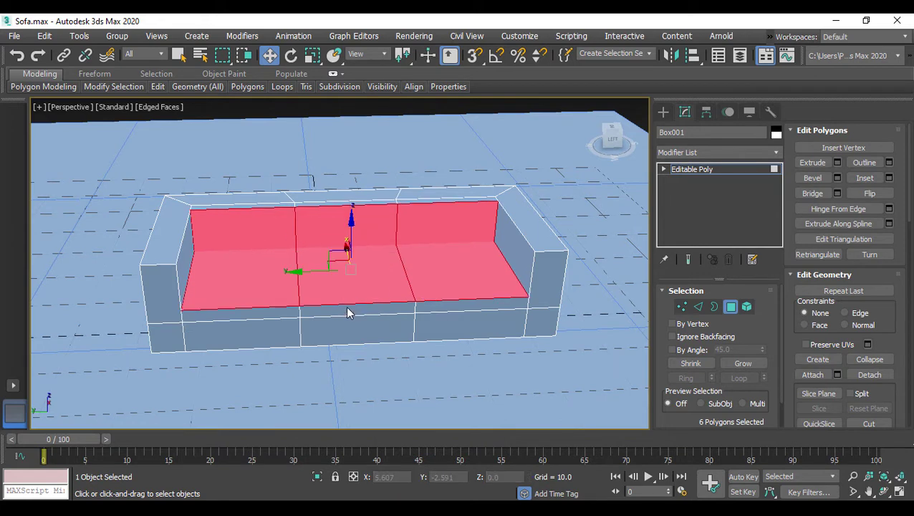
{"action": "middle_click_drag", "start_coordinate": [406, 301], "coordinate": [425, 294], "text": "alt"}
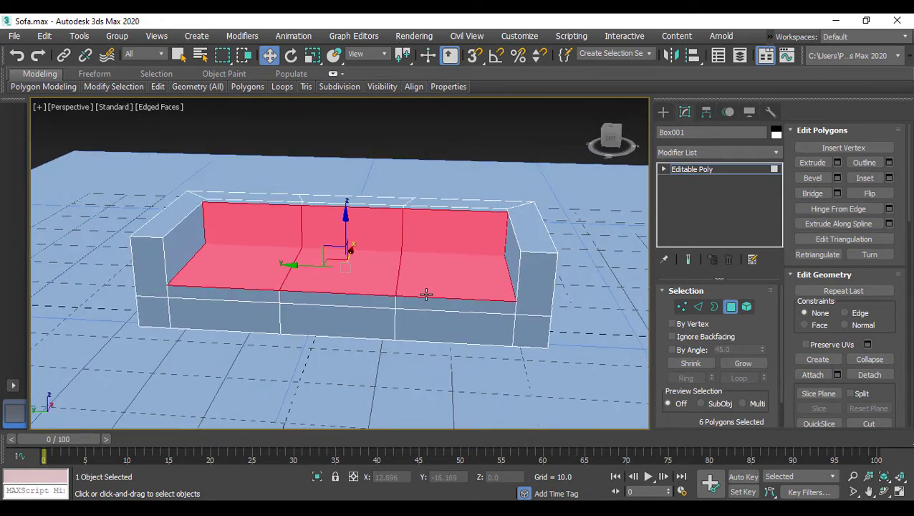
- Enable Use NURMS Subdivision at 1 iteration on Box001, then enter Edge level
{"action": "left_click", "coordinate": [691, 170]}
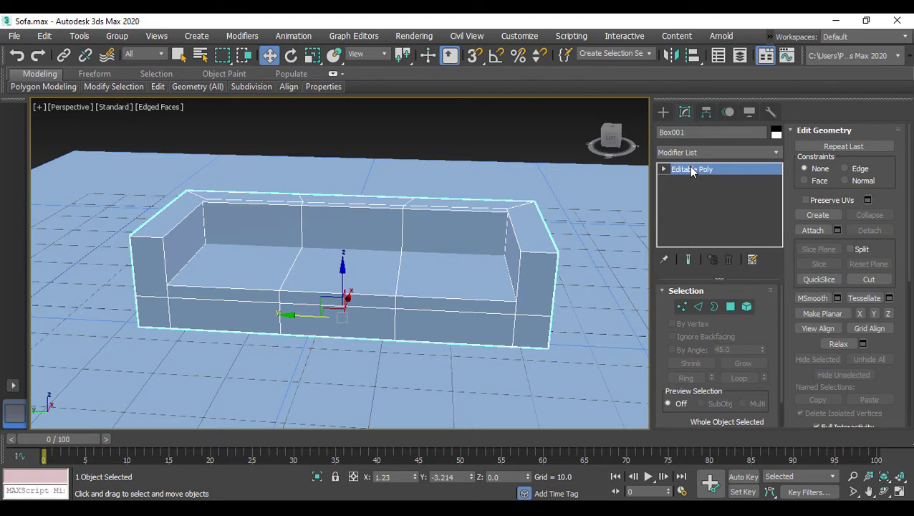
{"action": "left_click_drag", "start_coordinate": [791, 351], "coordinate": [796, 201]}
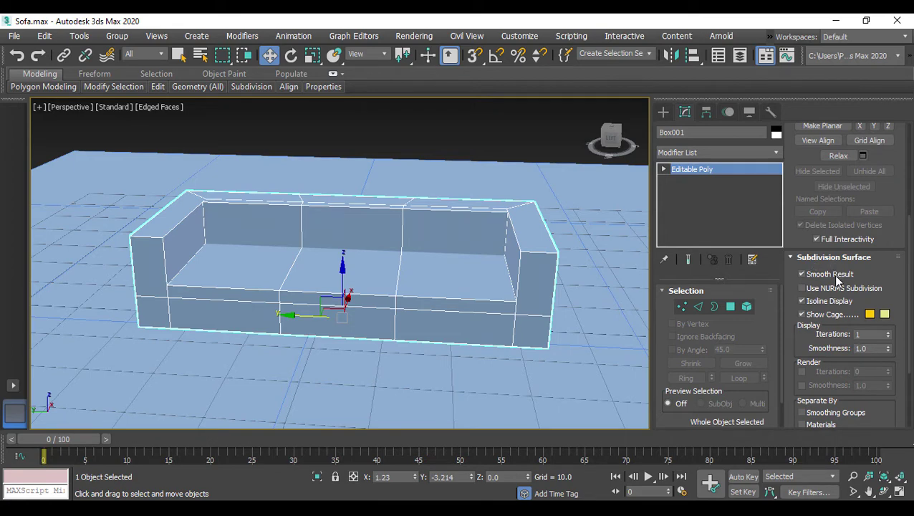
{"action": "left_click", "coordinate": [801, 288]}
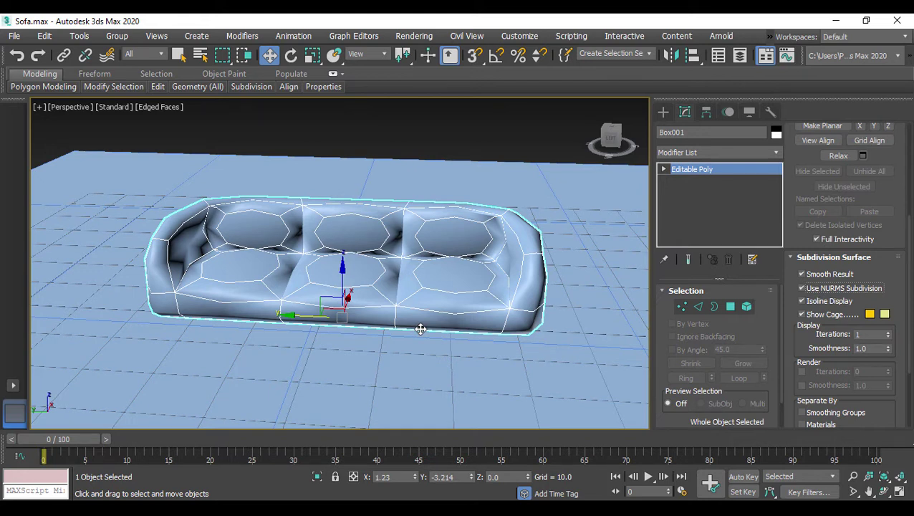
{"action": "middle_click_drag", "start_coordinate": [571, 298], "coordinate": [555, 292], "text": "alt"}
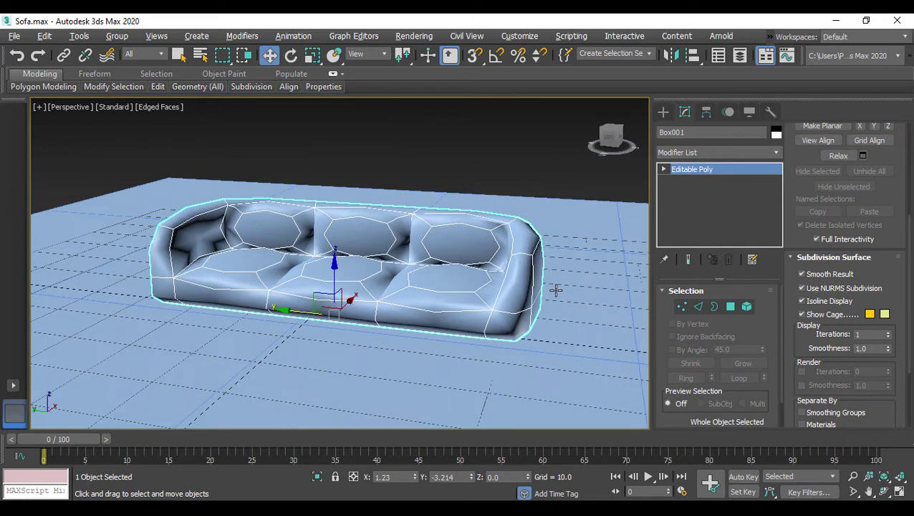
{"action": "left_click", "coordinate": [699, 306]}
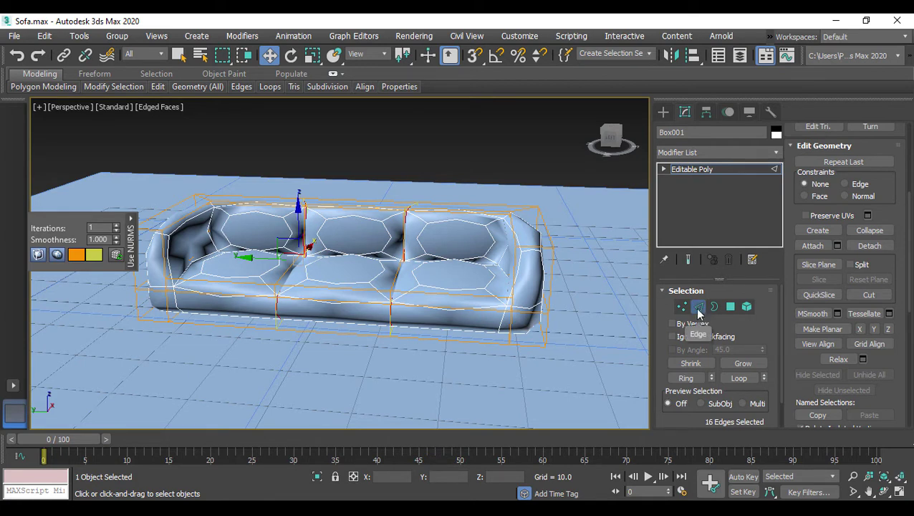
- Select an edge ring on the right arm and add edges at the left end
{"action": "left_click", "coordinate": [530, 247]}
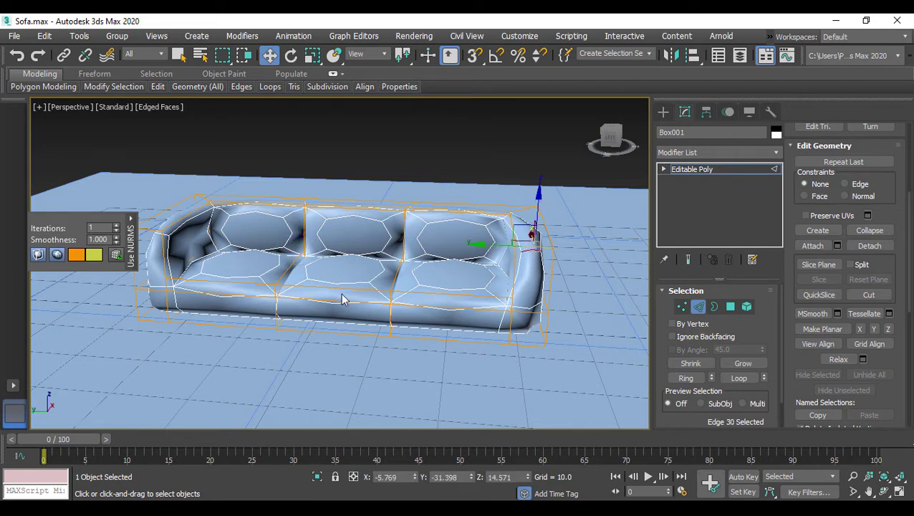
{"action": "middle_click_drag", "start_coordinate": [269, 281], "coordinate": [280, 281], "text": "alt"}
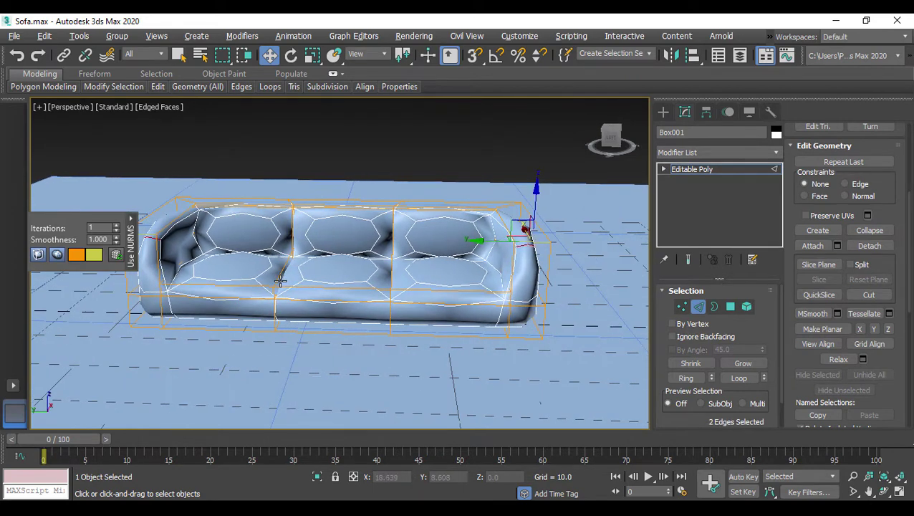
{"action": "left_click", "coordinate": [687, 378]}
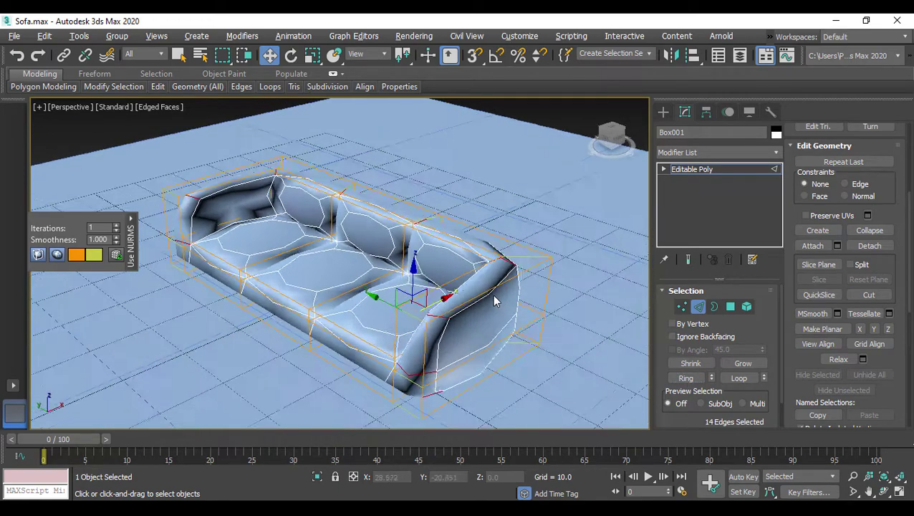
{"action": "middle_click_drag", "start_coordinate": [561, 286], "coordinate": [521, 261], "text": "alt"}
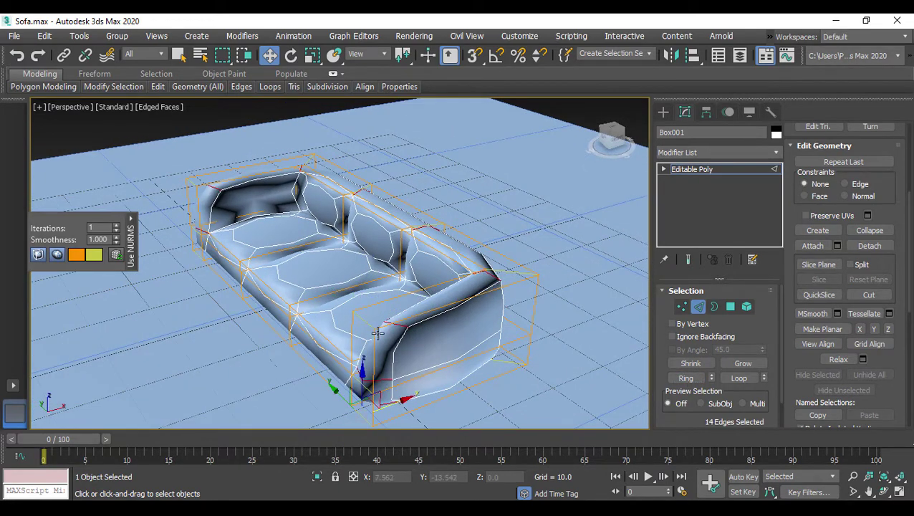
{"action": "middle_click_drag", "start_coordinate": [377, 333], "coordinate": [379, 320], "text": "alt"}
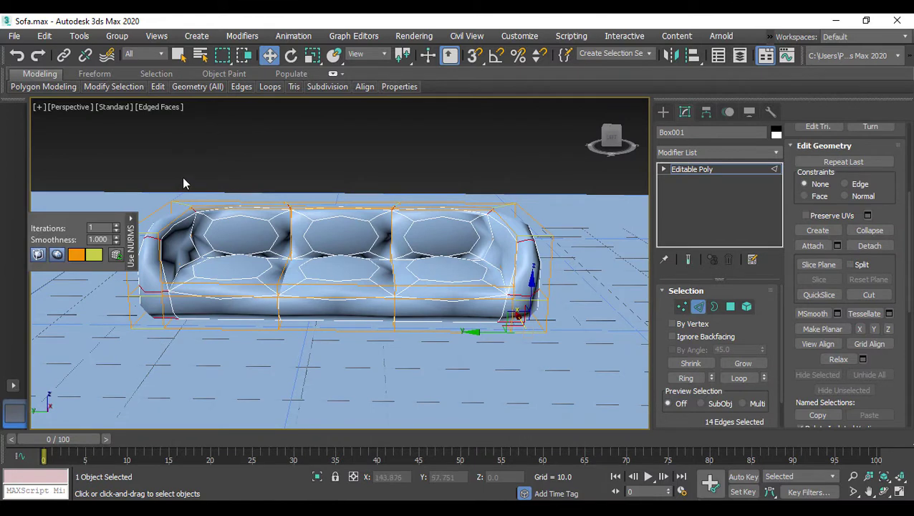
{"action": "left_click", "coordinate": [166, 316]}
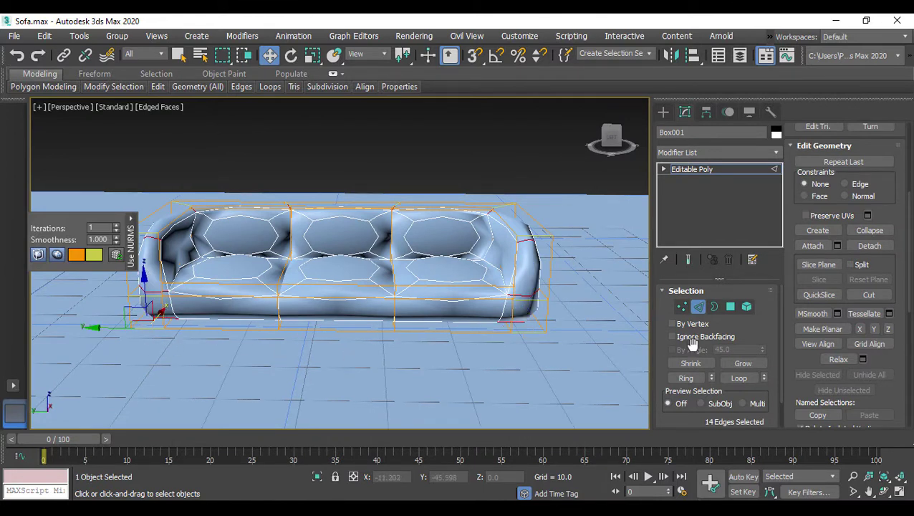
{"action": "left_click", "coordinate": [671, 336]}
- Connect the 14 selected edges with two loops pinched to 56
{"action": "left_click_drag", "start_coordinate": [893, 177], "coordinate": [899, 391]}
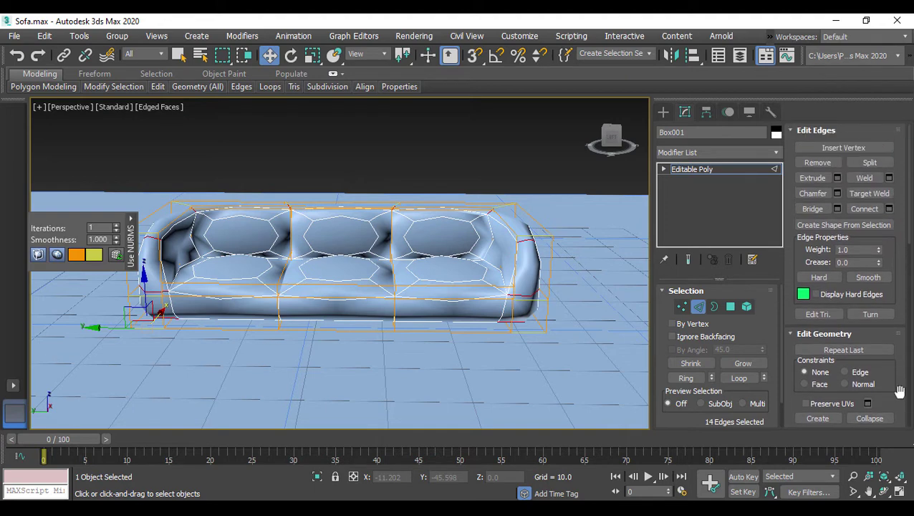
{"action": "left_click", "coordinate": [889, 209]}
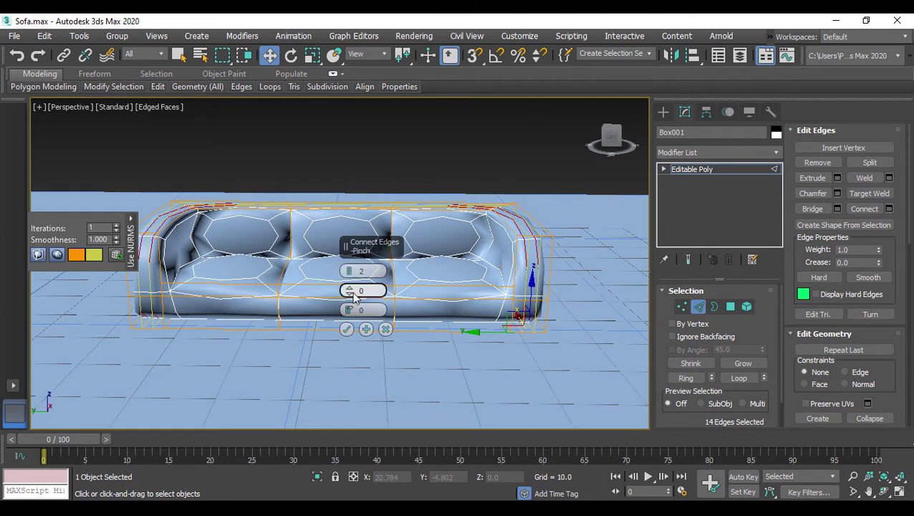
{"action": "left_click_drag", "start_coordinate": [349, 292], "coordinate": [367, 138]}
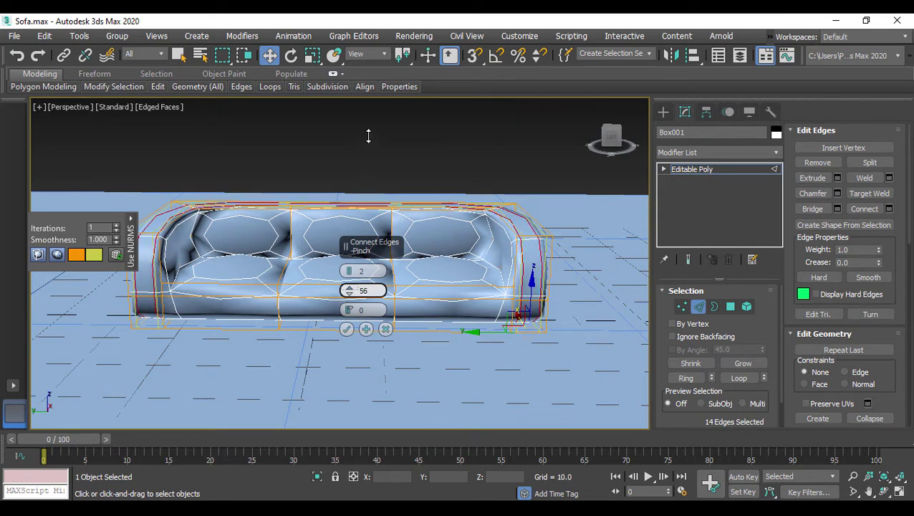
{"action": "left_click", "coordinate": [345, 329]}
{"action": "mouse_move", "coordinate": [345, 329]}
{"action": "middle_mouse_down", "text": "alt"}
{"action": "mouse_move", "coordinate": [432, 317]}
{"action": "mouse_move", "coordinate": [414, 316]}
{"action": "middle_mouse_up", "text": "alt"}
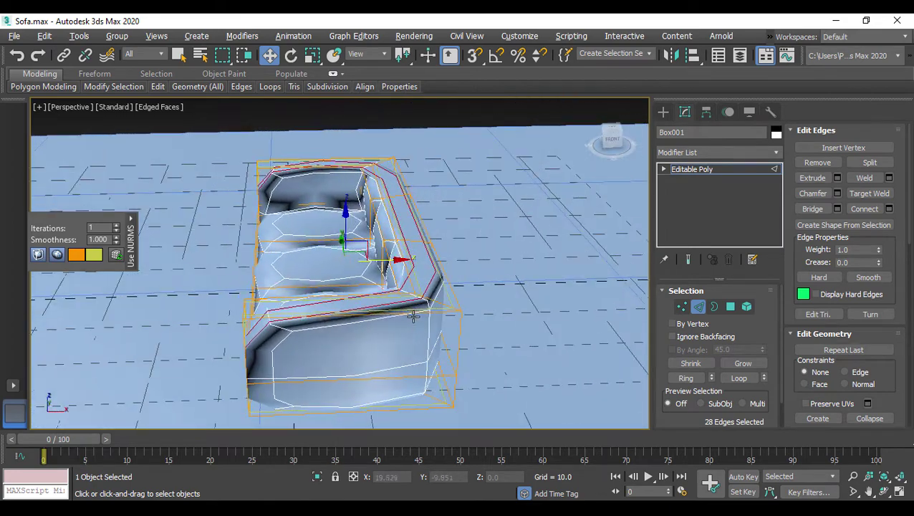
- Select a ring from an end edge and preview a two-segment connection pinched to 95
{"action": "left_click", "coordinate": [327, 316]}
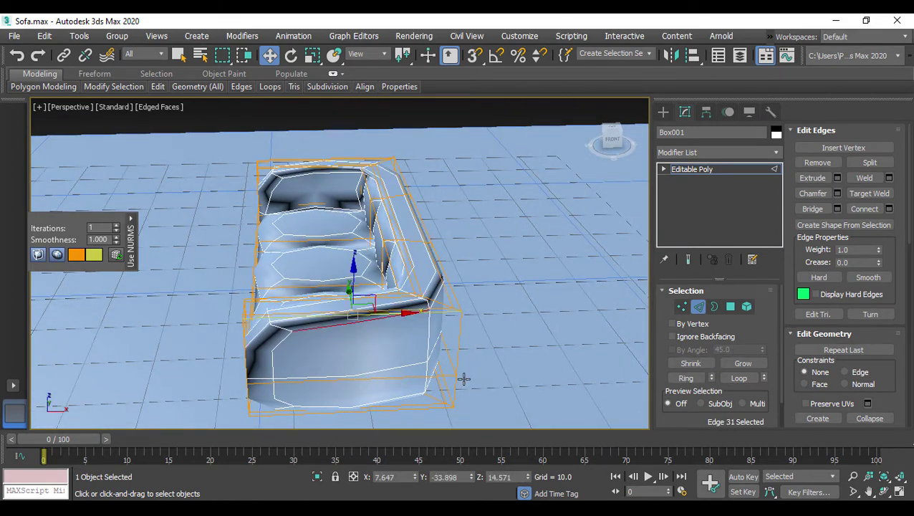
{"action": "left_click", "coordinate": [686, 378]}
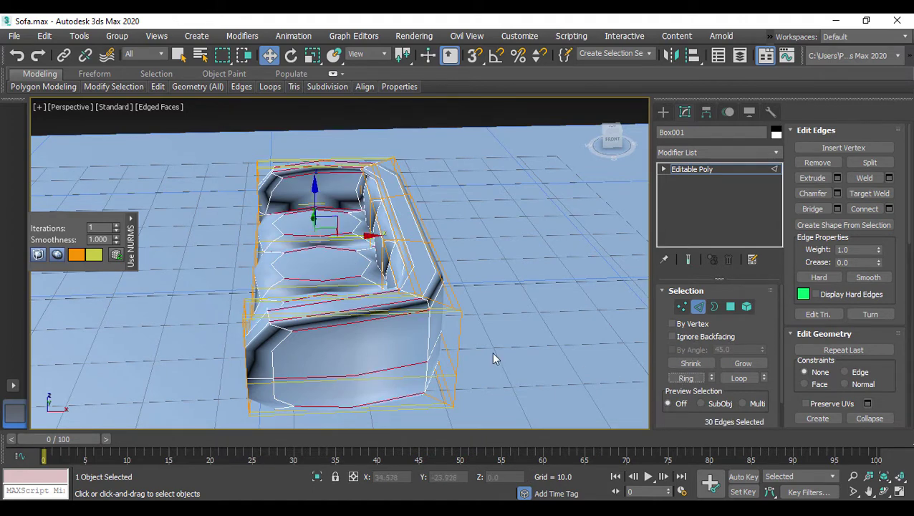
{"action": "left_click", "coordinate": [889, 209]}
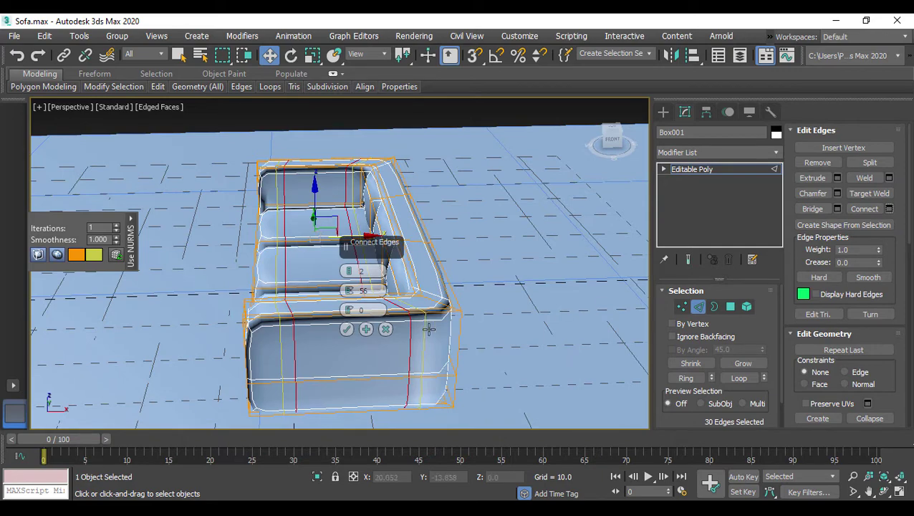
{"action": "left_click_drag", "start_coordinate": [348, 290], "coordinate": [360, 184]}
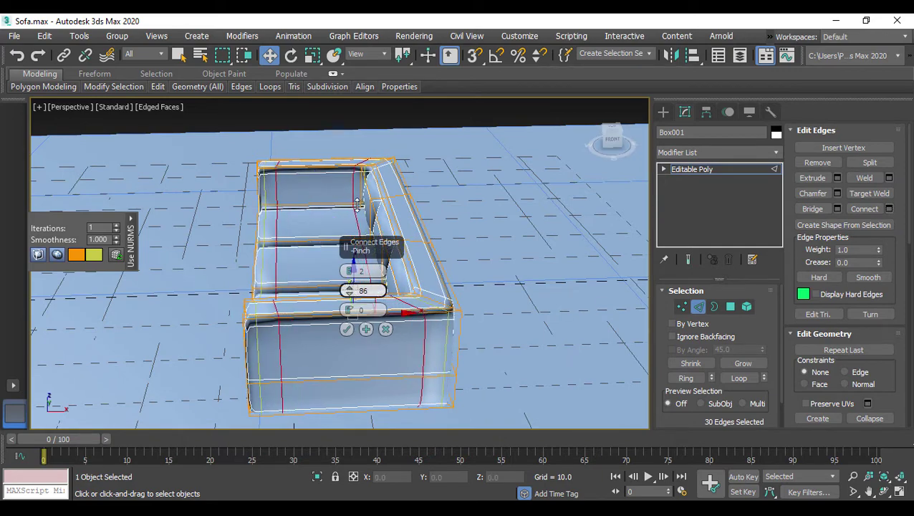
{"action": "middle_click_drag", "start_coordinate": [360, 184], "coordinate": [580, 331], "text": "alt"}
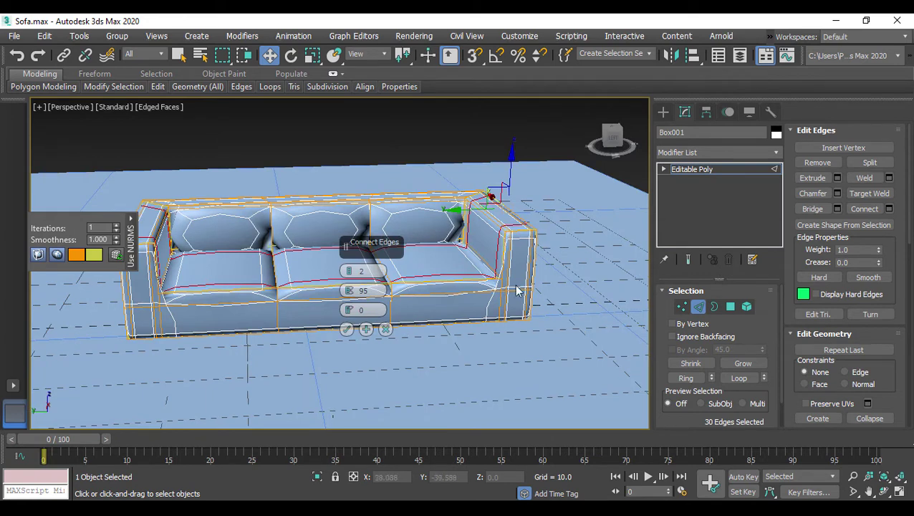
- Select the front edges of the left, middle and right seat cushions and expand them into rings
{"action": "left_click", "coordinate": [346, 329]}
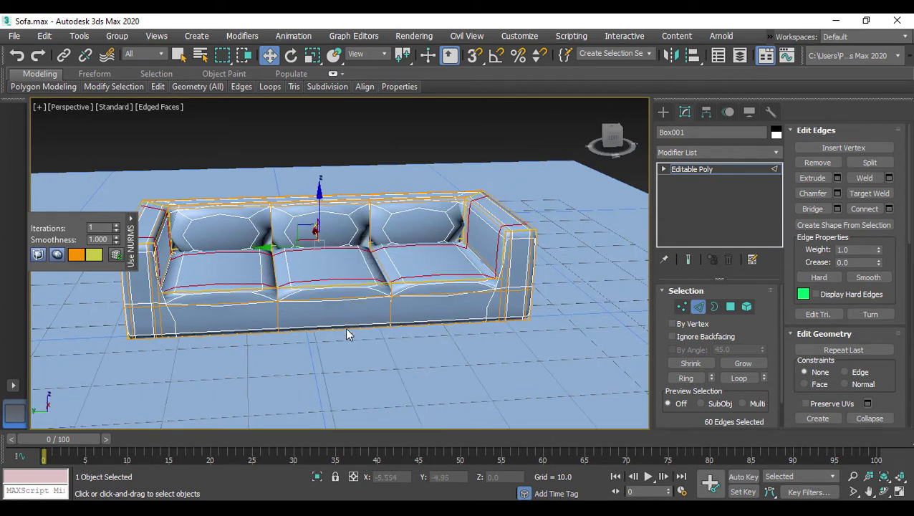
{"action": "left_click", "coordinate": [342, 288]}
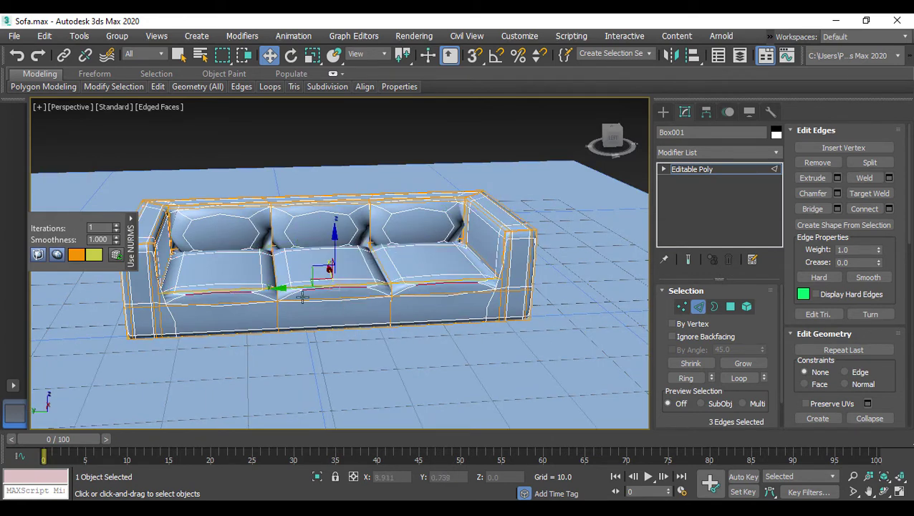
{"action": "left_click", "coordinate": [212, 298]}
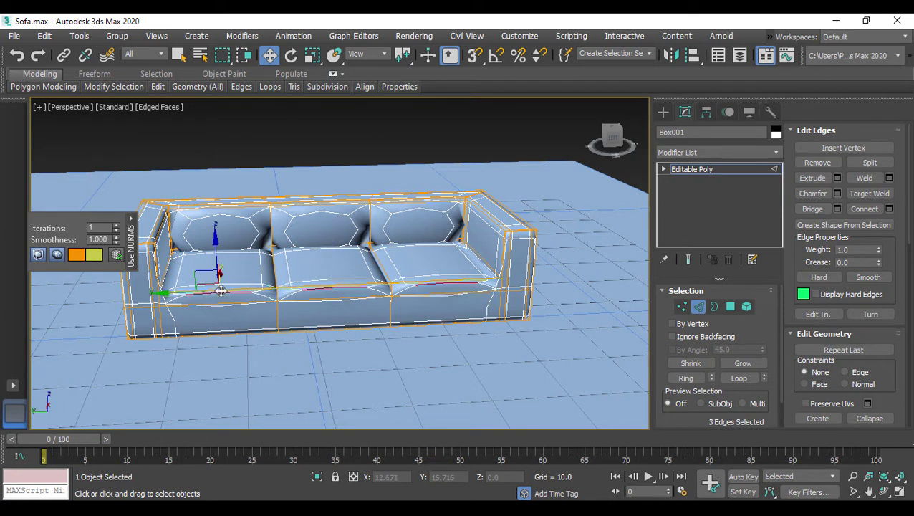
{"action": "left_click", "coordinate": [336, 285], "text": "ctrl"}
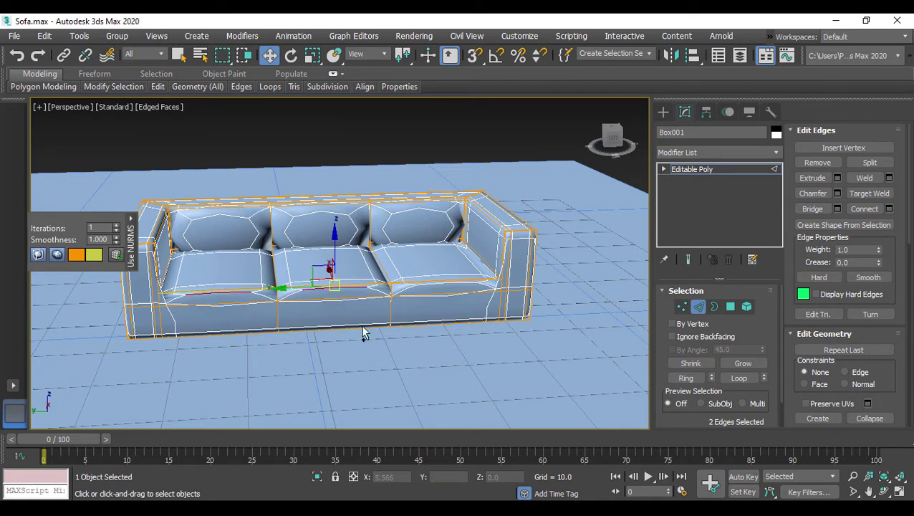
{"action": "left_click", "coordinate": [444, 282], "text": "ctrl"}
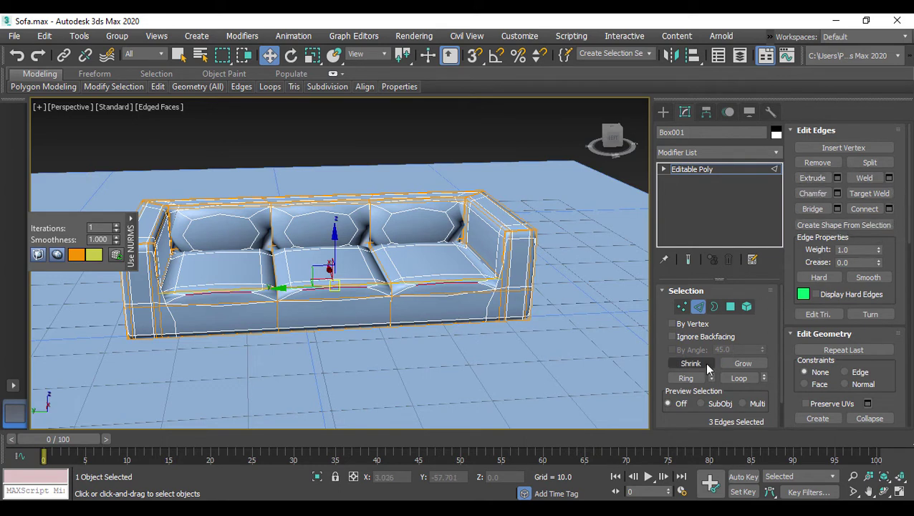
{"action": "left_click", "coordinate": [685, 378]}
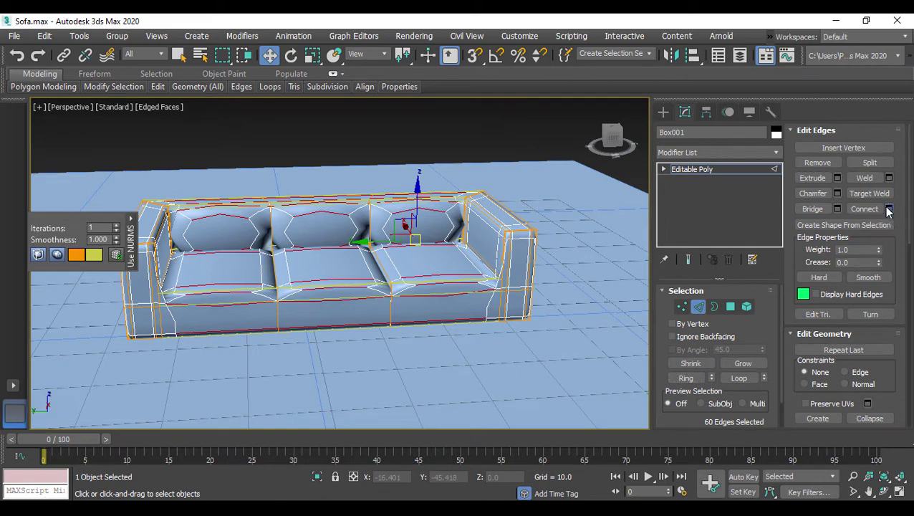
- Connect the cushion edge rings with 2 segments pinched to 90
{"action": "left_click", "coordinate": [888, 209]}
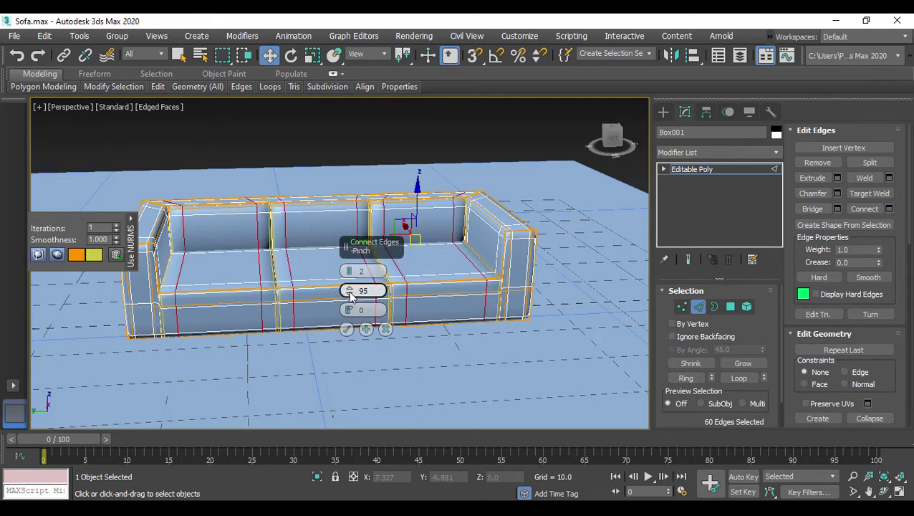
{"action": "left_click_drag", "start_coordinate": [351, 295], "coordinate": [350, 305]}
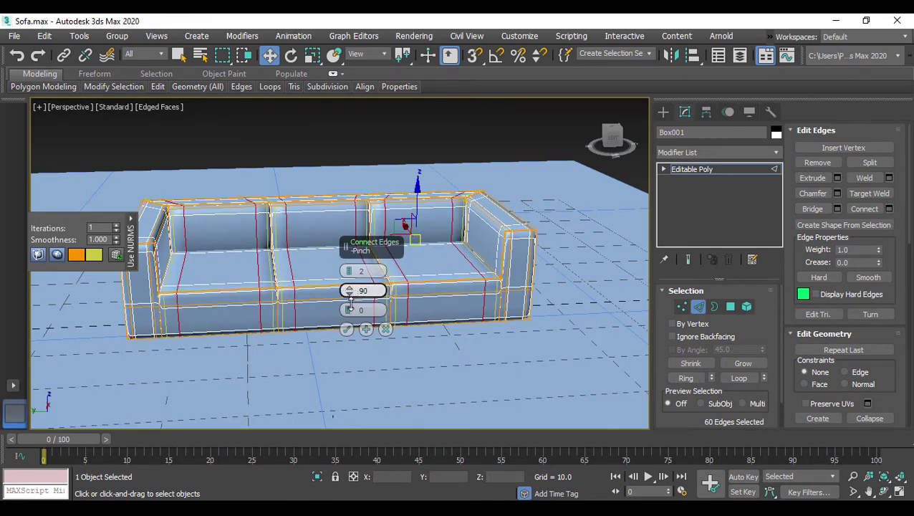
{"action": "left_click", "coordinate": [346, 328]}
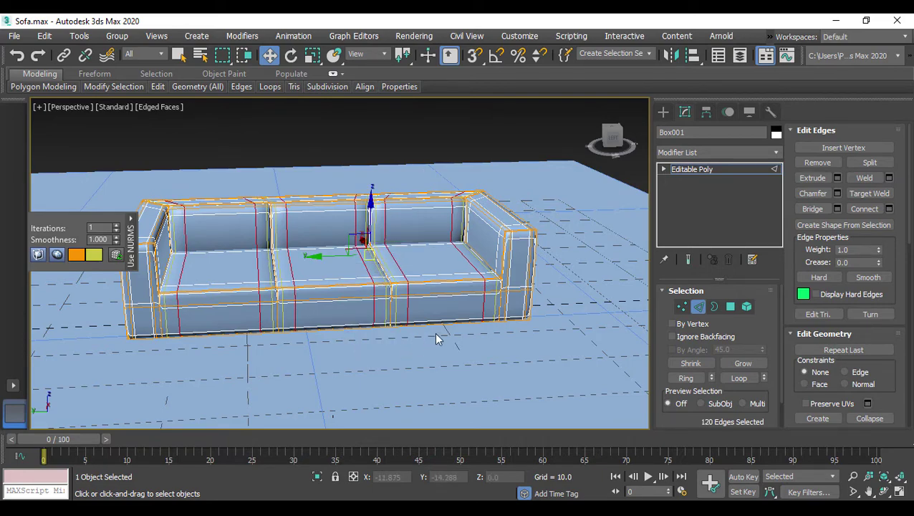
- Leave Edge level to work on the whole sofa object again
{"action": "middle_click_drag", "start_coordinate": [438, 336], "coordinate": [502, 316], "text": "alt"}
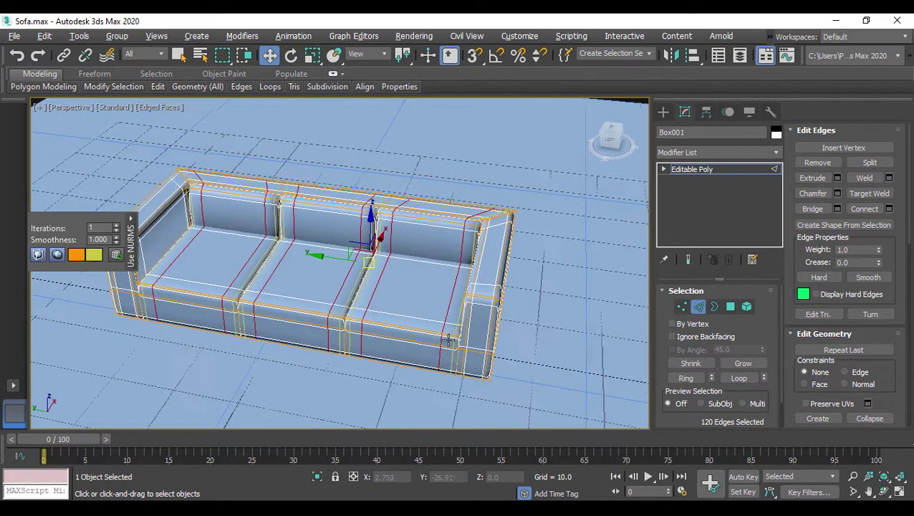
{"action": "left_click", "coordinate": [712, 169]}
{"action": "middle_click_drag", "start_coordinate": [601, 247], "coordinate": [537, 272], "text": "alt"}
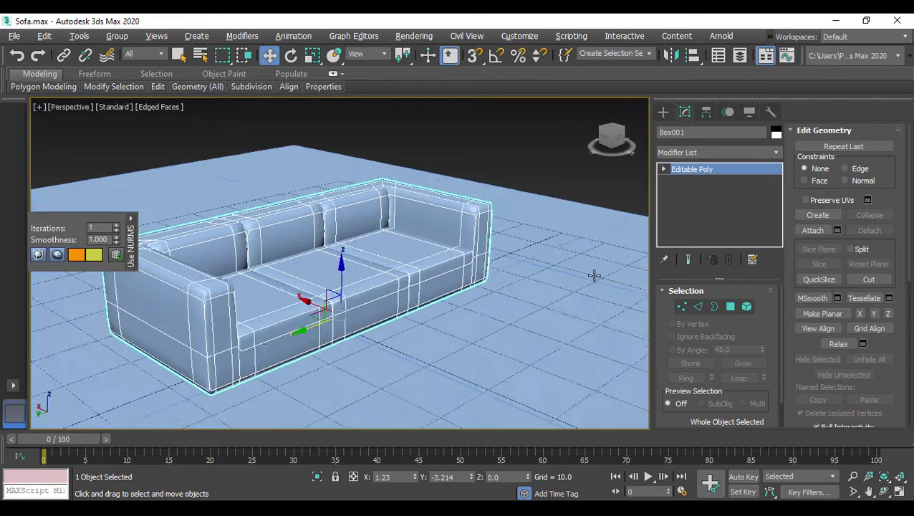
- Select the three seat-cushion top faces and raise them so the cushions bulge
{"action": "middle_click_drag", "start_coordinate": [436, 256], "coordinate": [472, 247], "text": "alt"}
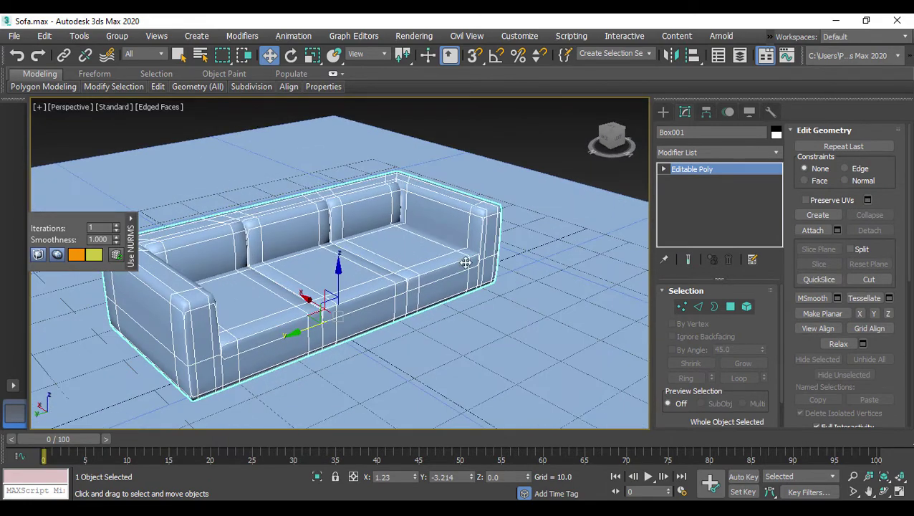
{"action": "left_click", "coordinate": [730, 306]}
{"action": "left_click", "coordinate": [421, 247]}
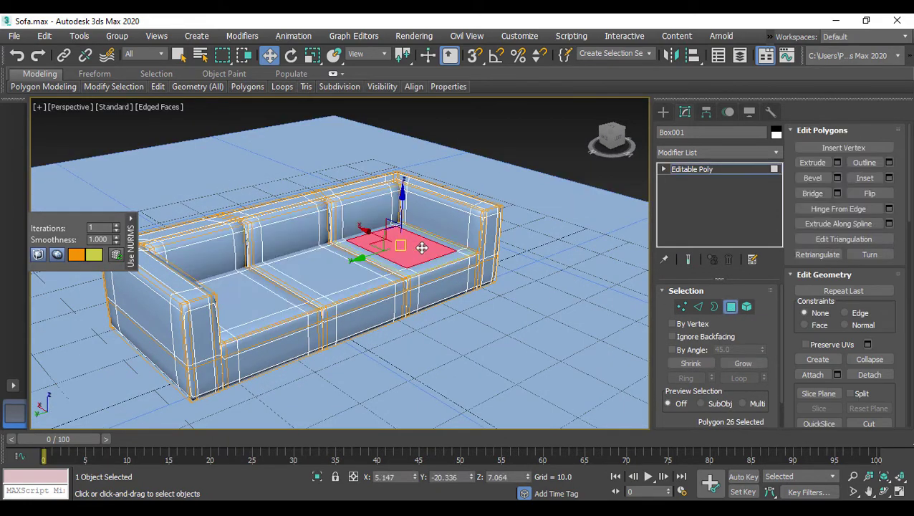
{"action": "left_click", "coordinate": [301, 266], "text": "ctrl"}
{"action": "left_click", "coordinate": [242, 295], "text": "ctrl"}
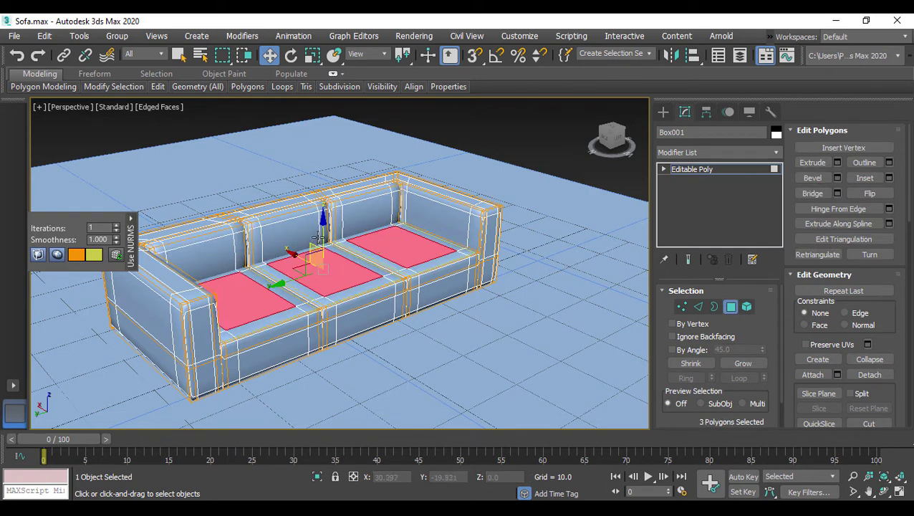
{"action": "left_click_drag", "start_coordinate": [324, 223], "coordinate": [324, 214]}
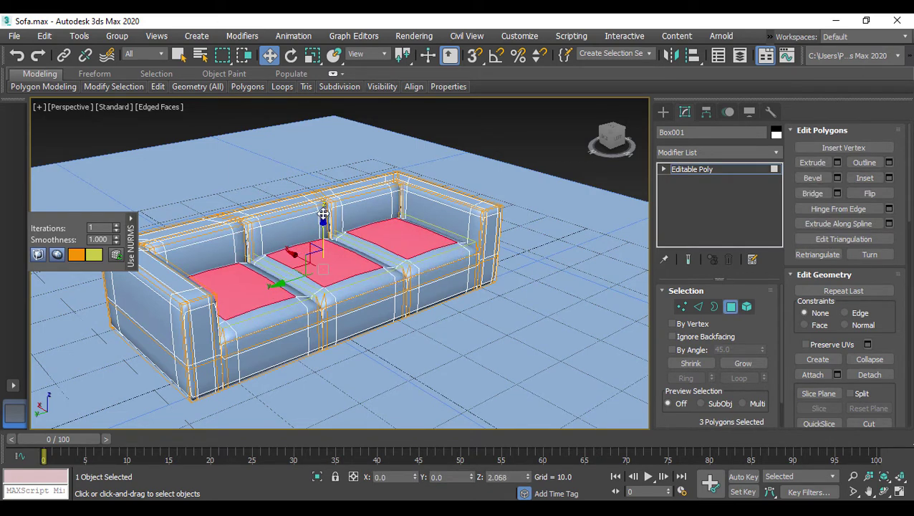
- Move the sofa's right-end vertices inward to shorten the sofa
{"action": "left_click", "coordinate": [682, 306]}
{"action": "key", "text": "ctrl+a"}
{"action": "scroll", "coordinate": [419, 290], "scroll_direction": "down", "scroll_amount": 3}
{"action": "mouse_move", "coordinate": [419, 290]}
{"action": "middle_mouse_down", "text": "alt"}
{"action": "mouse_move", "coordinate": [489, 288]}
{"action": "mouse_move", "coordinate": [500, 379]}
{"action": "mouse_move", "coordinate": [401, 252]}
{"action": "middle_mouse_up", "text": "alt"}
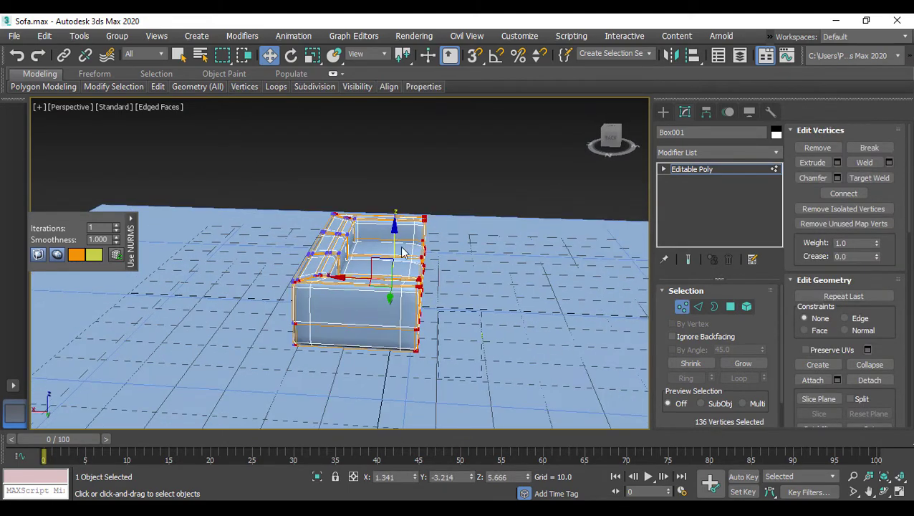
{"action": "left_click_drag", "start_coordinate": [368, 164], "coordinate": [367, 164]}
{"action": "left_click_drag", "start_coordinate": [363, 280], "coordinate": [467, 265]}
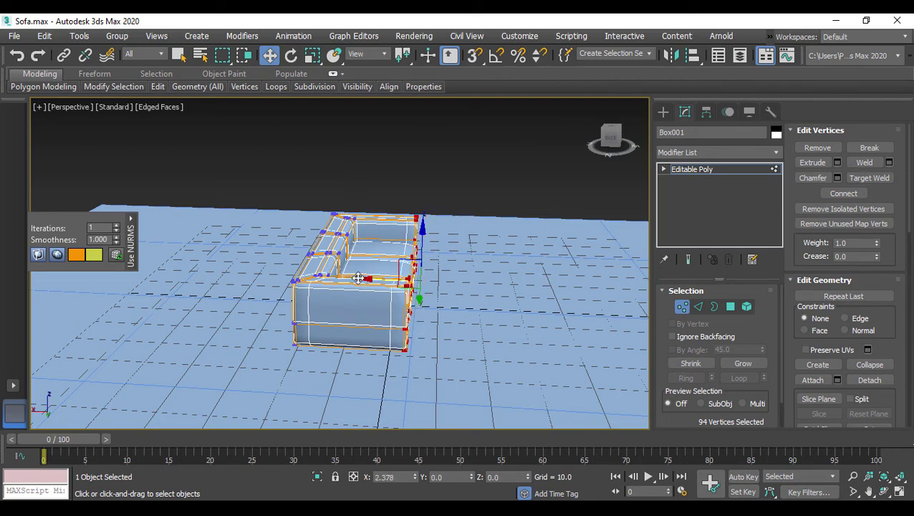
{"action": "left_click", "coordinate": [512, 177]}
{"action": "mouse_move", "coordinate": [512, 177]}
{"action": "middle_mouse_down", "text": "alt"}
{"action": "mouse_move", "coordinate": [445, 260]}
{"action": "mouse_move", "coordinate": [364, 265]}
{"action": "mouse_move", "coordinate": [363, 244]}
{"action": "mouse_move", "coordinate": [286, 215]}
{"action": "middle_mouse_up", "text": "alt"}
- Raise the top row of vertices along the back to heighten the sofa back
{"action": "left_click_drag", "start_coordinate": [446, 256], "coordinate": [452, 256]}
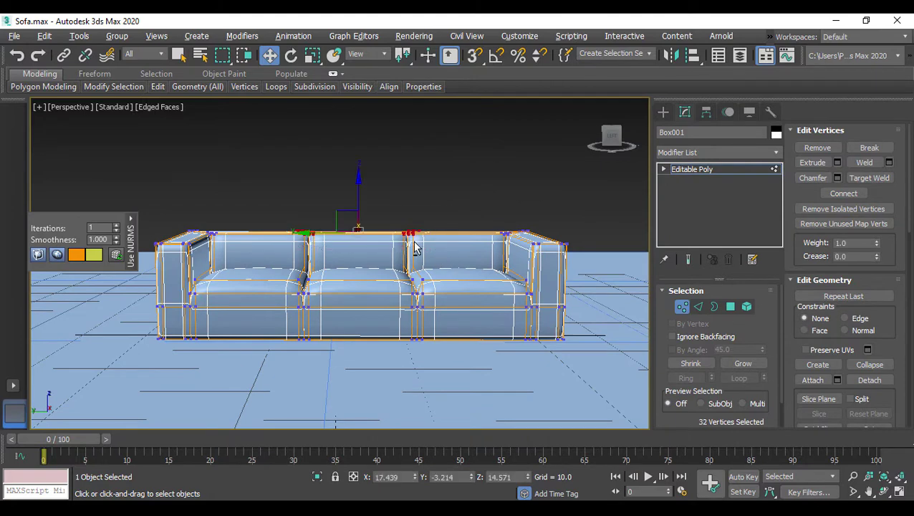
{"action": "middle_click_drag", "start_coordinate": [414, 247], "coordinate": [399, 227], "text": "alt"}
{"action": "left_click_drag", "start_coordinate": [357, 189], "coordinate": [360, 176]}
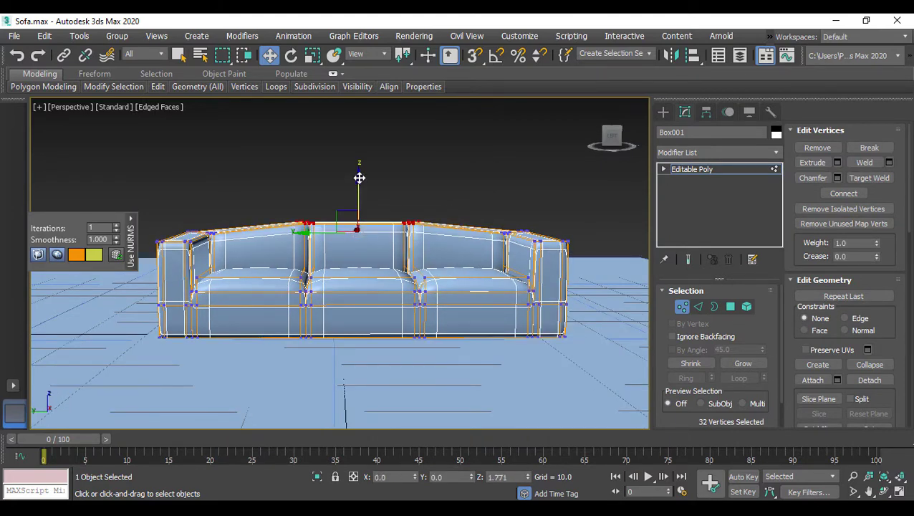
{"action": "mouse_move", "coordinate": [359, 176]}
{"action": "middle_mouse_down", "text": "alt"}
{"action": "mouse_move", "coordinate": [562, 236]}
{"action": "mouse_move", "coordinate": [530, 247]}
{"action": "mouse_move", "coordinate": [444, 216]}
{"action": "middle_mouse_up", "text": "alt"}
- In wireframe view, select all vertices along the back's top and raise them further
{"action": "key", "text": "F3"}
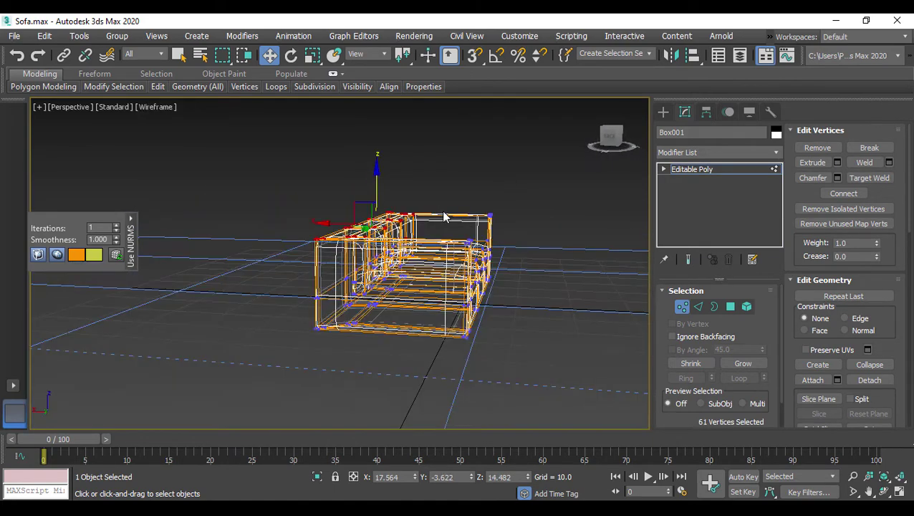
{"action": "left_click", "coordinate": [297, 209]}
{"action": "middle_click_drag", "start_coordinate": [323, 243], "coordinate": [339, 239], "text": "alt"}
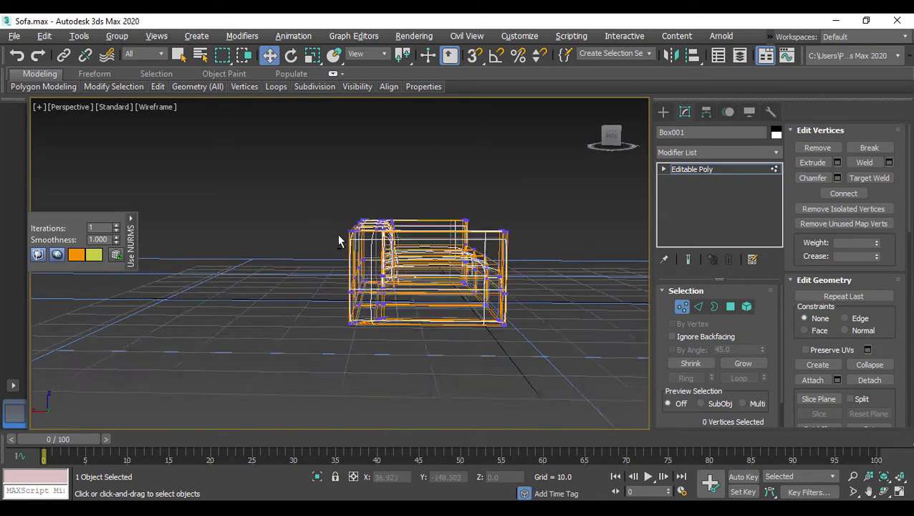
{"action": "left_click_drag", "start_coordinate": [321, 195], "coordinate": [414, 237]}
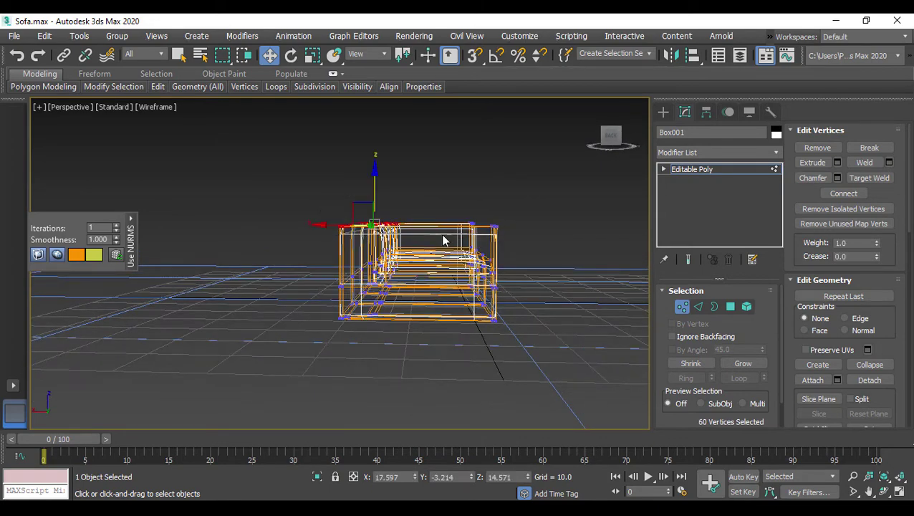
{"action": "middle_click_drag", "start_coordinate": [443, 241], "coordinate": [343, 245], "text": "alt"}
{"action": "scroll", "coordinate": [358, 248], "scroll_direction": "up", "scroll_amount": 2}
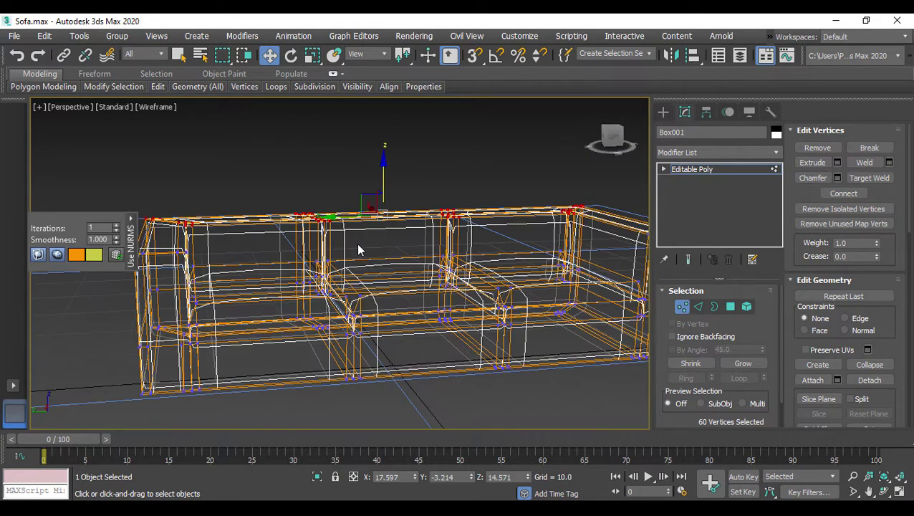
{"action": "left_click_drag", "start_coordinate": [384, 166], "coordinate": [385, 153]}
{"action": "key", "text": "F3"}
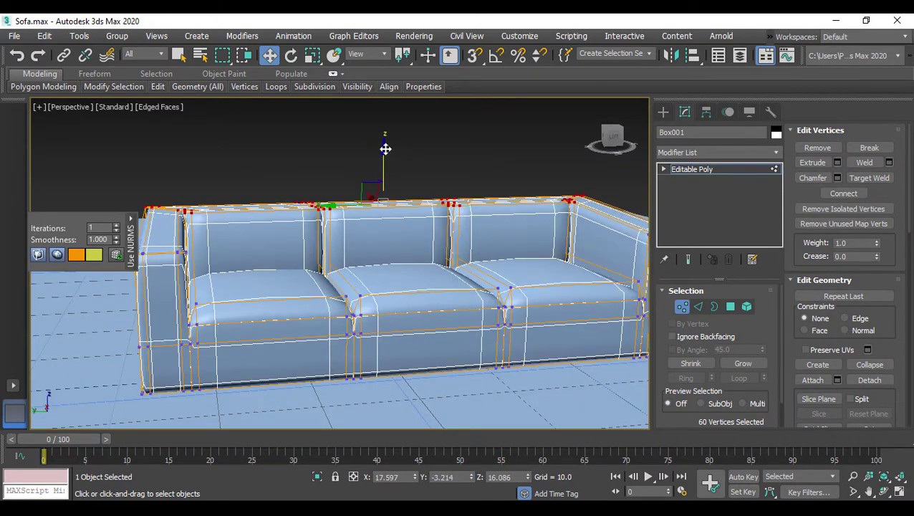
- Select the three cushion top faces in Polygon mode, then deselect them and return to object level
{"action": "middle_click_drag", "start_coordinate": [386, 149], "coordinate": [462, 259], "text": "alt"}
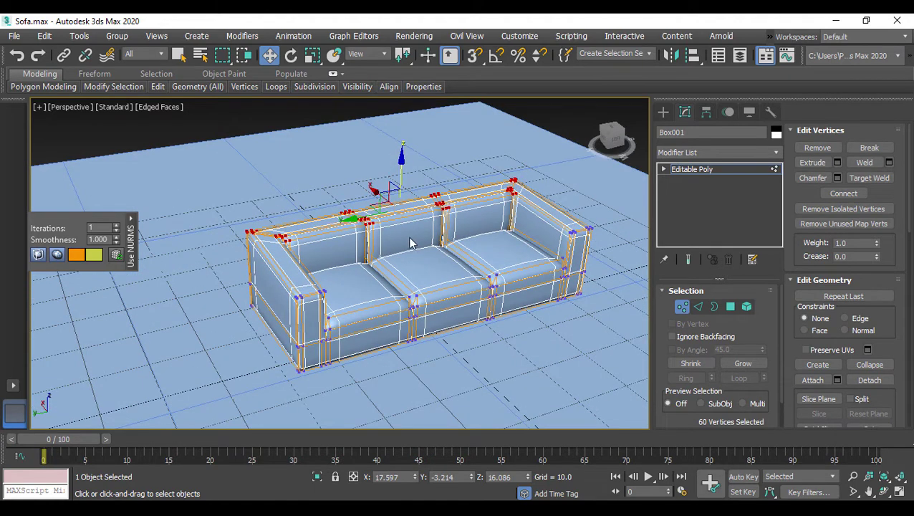
{"action": "key", "text": "ctrl+d"}
{"action": "left_click", "coordinate": [730, 307]}
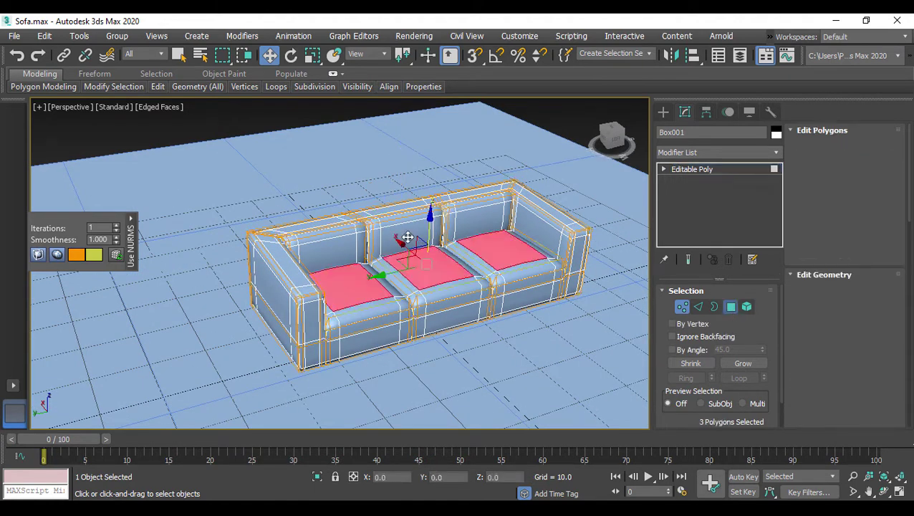
{"action": "left_click", "coordinate": [412, 231]}
{"action": "left_click", "coordinate": [478, 220], "text": "ctrl"}
{"action": "left_click", "coordinate": [337, 250], "text": "ctrl"}
{"action": "mouse_move", "coordinate": [339, 251]}
{"action": "middle_mouse_down", "text": "alt"}
{"action": "mouse_move", "coordinate": [508, 234]}
{"action": "mouse_move", "coordinate": [525, 171]}
{"action": "middle_mouse_up", "text": "alt"}
{"action": "left_click", "coordinate": [525, 171]}
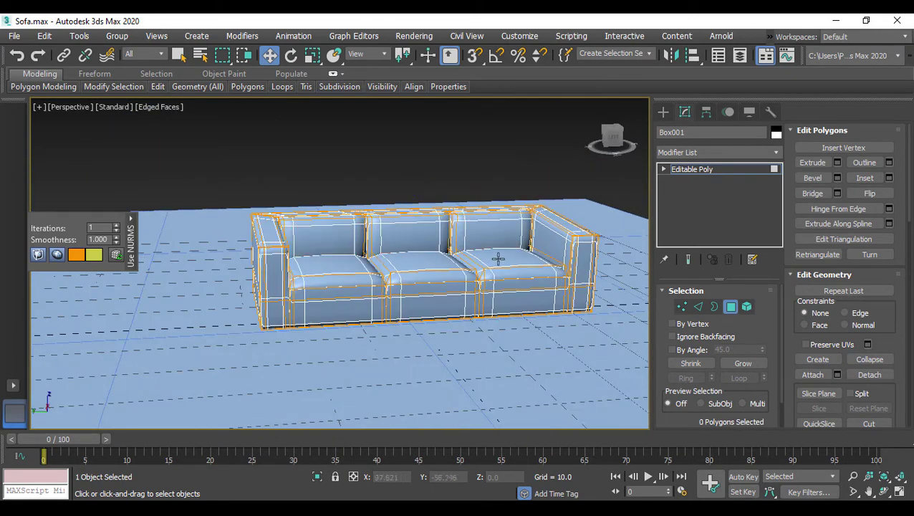
{"action": "left_click", "coordinate": [708, 169]}
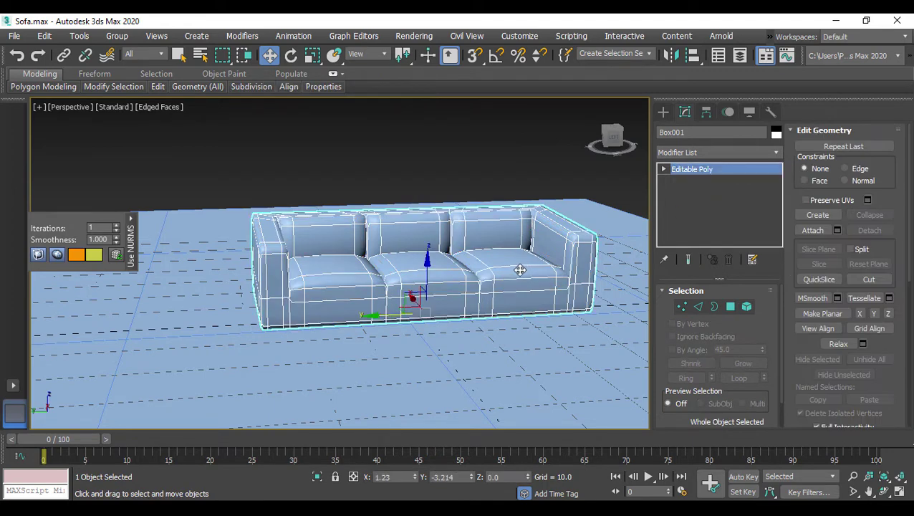
- Set the sofa's object colour to grey in the Object Color dialog
{"action": "left_click", "coordinate": [776, 134]}
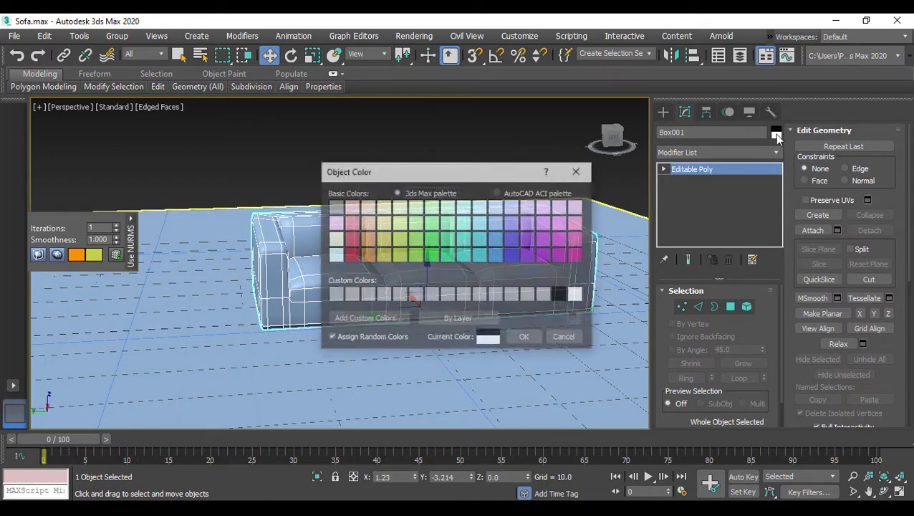
{"action": "left_click", "coordinate": [529, 255]}
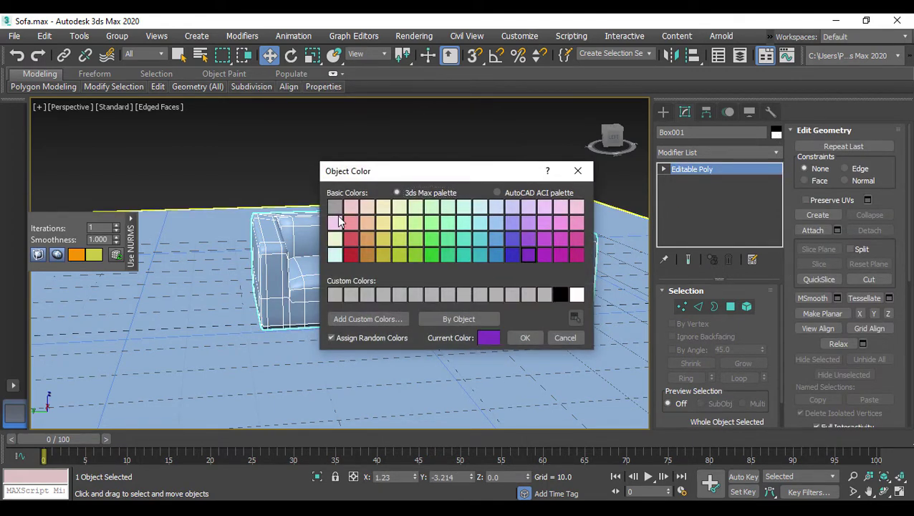
{"action": "left_click", "coordinate": [532, 341]}
- Select the floor plane and orbit the view around the sofa
{"action": "left_click", "coordinate": [496, 305]}
{"action": "mouse_move", "coordinate": [497, 304]}
{"action": "middle_mouse_down", "text": "alt"}
{"action": "mouse_move", "coordinate": [480, 354]}
{"action": "mouse_move", "coordinate": [430, 332]}
{"action": "mouse_move", "coordinate": [488, 327]}
{"action": "middle_mouse_up", "text": "alt"}
{"action": "scroll", "coordinate": [488, 327], "scroll_direction": "up", "scroll_amount": 3}
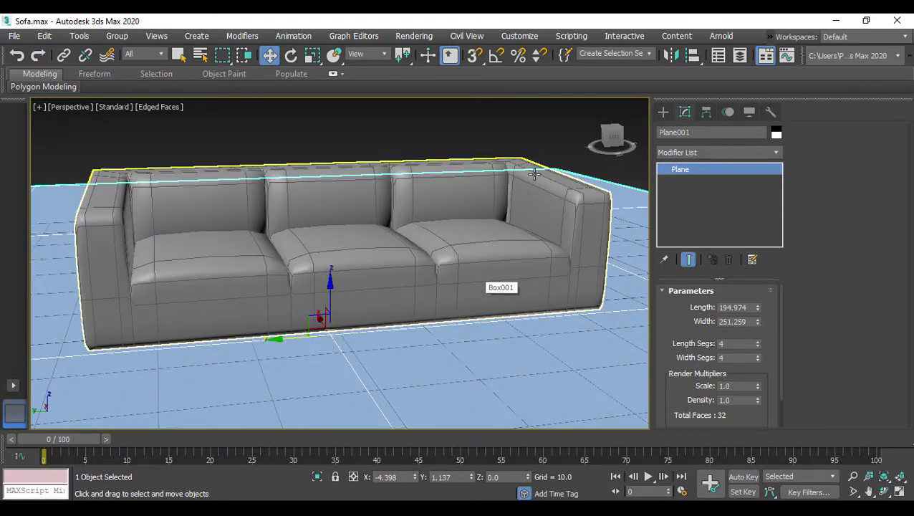
- Draw a flat Box002, 19.911 × 20.643 × 4.928, on the floor beside the sofa
{"action": "scroll", "coordinate": [428, 259], "scroll_direction": "down", "scroll_amount": 5}
{"action": "mouse_move", "coordinate": [428, 259]}
{"action": "middle_mouse_down", "text": "alt"}
{"action": "mouse_move", "coordinate": [481, 265]}
{"action": "mouse_move", "coordinate": [481, 286]}
{"action": "mouse_move", "coordinate": [392, 285]}
{"action": "mouse_move", "coordinate": [424, 279]}
{"action": "mouse_move", "coordinate": [356, 302]}
{"action": "mouse_move", "coordinate": [354, 282]}
{"action": "mouse_move", "coordinate": [403, 313]}
{"action": "middle_mouse_up", "text": "alt"}
{"action": "scroll", "coordinate": [355, 281], "scroll_direction": "up", "scroll_amount": 3}
{"action": "left_click", "coordinate": [663, 112]}
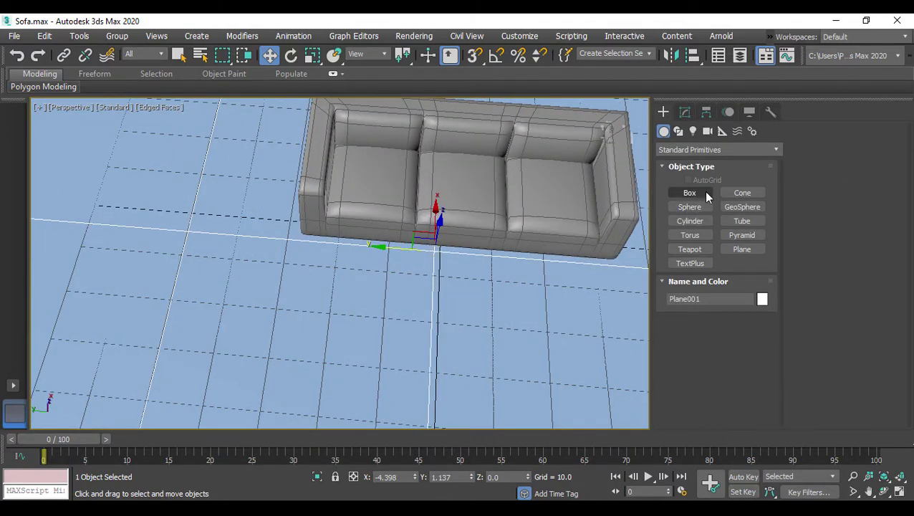
{"action": "left_click", "coordinate": [703, 192]}
{"action": "mouse_move", "coordinate": [340, 255]}
{"action": "middle_mouse_down", "text": "alt"}
{"action": "mouse_move", "coordinate": [296, 219]}
{"action": "mouse_move", "coordinate": [327, 214]}
{"action": "middle_mouse_up", "text": "alt"}
{"action": "mouse_move", "coordinate": [356, 252]}
{"action": "left_mouse_down"}
{"action": "mouse_move", "coordinate": [312, 332]}
{"action": "mouse_move", "coordinate": [321, 335]}
{"action": "left_mouse_up"}
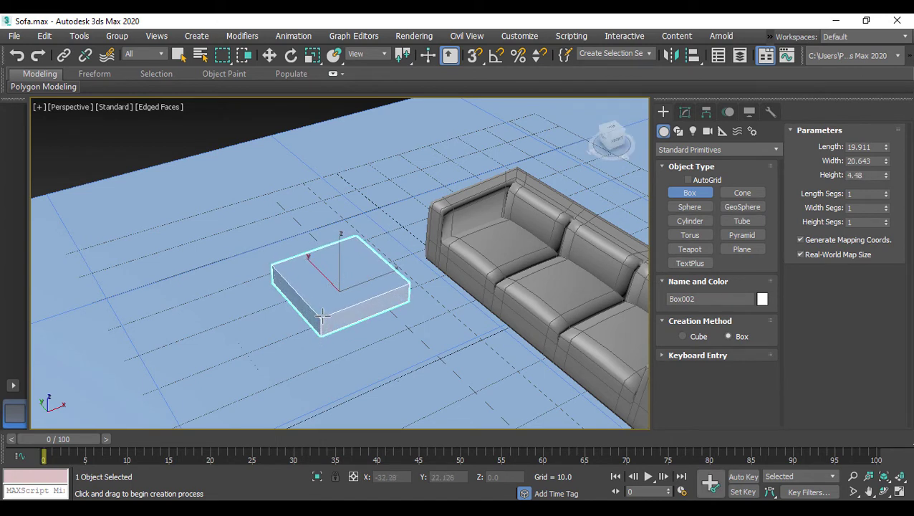
{"action": "left_click", "coordinate": [321, 313]}
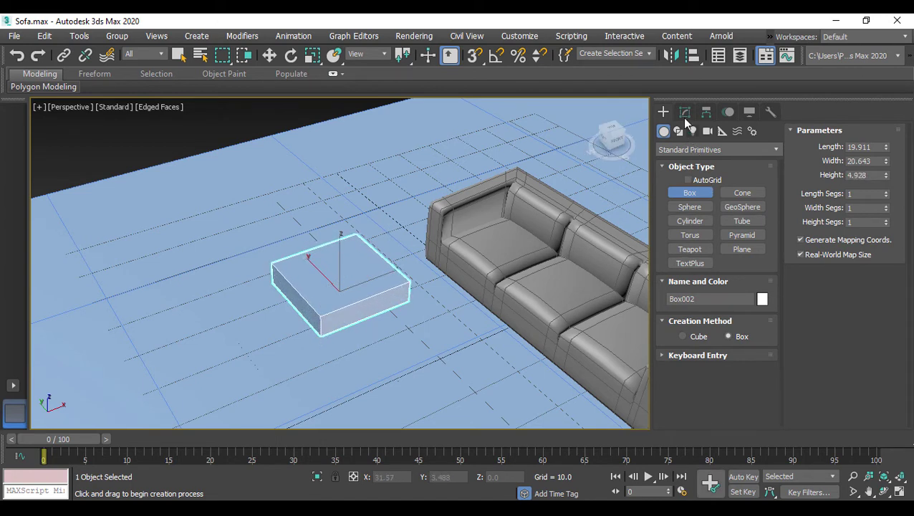
{"action": "left_click", "coordinate": [685, 115]}
- Convert the box to an Editable Poly and select three of its side faces
{"action": "right_click", "coordinate": [680, 173]}
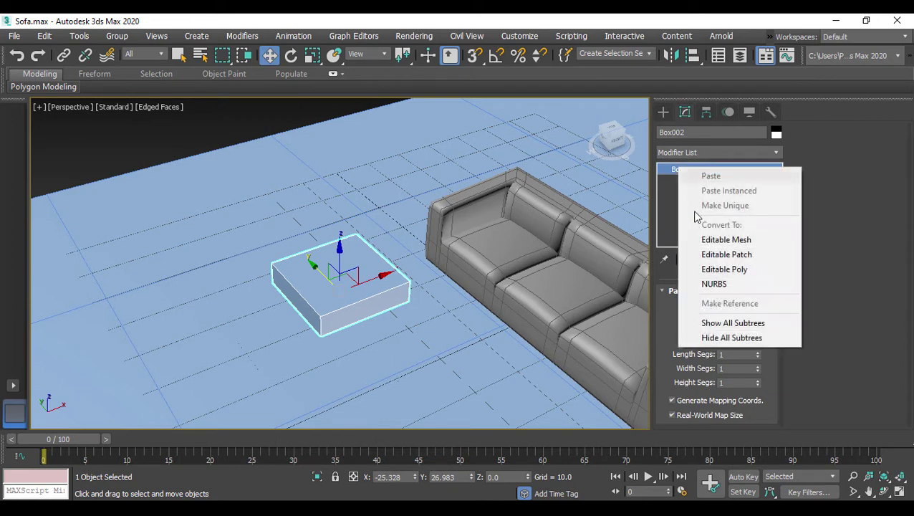
{"action": "left_click", "coordinate": [726, 275]}
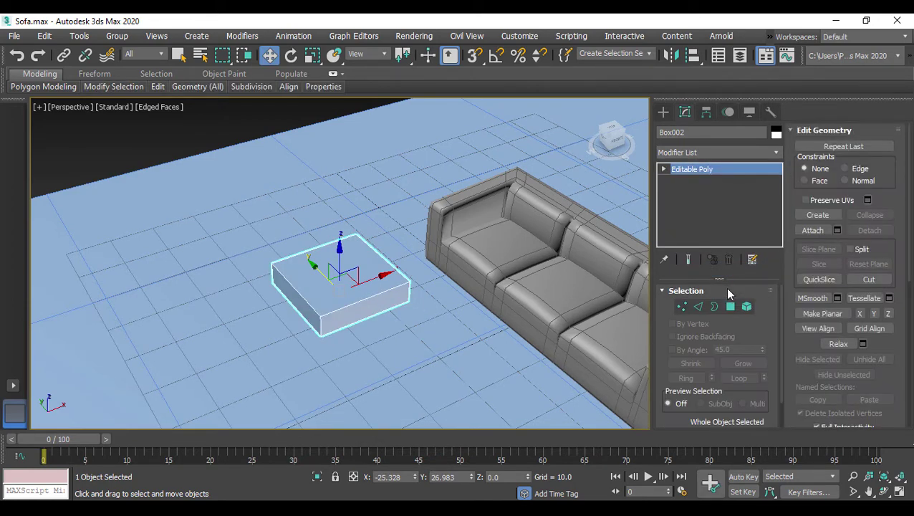
{"action": "left_click", "coordinate": [731, 309]}
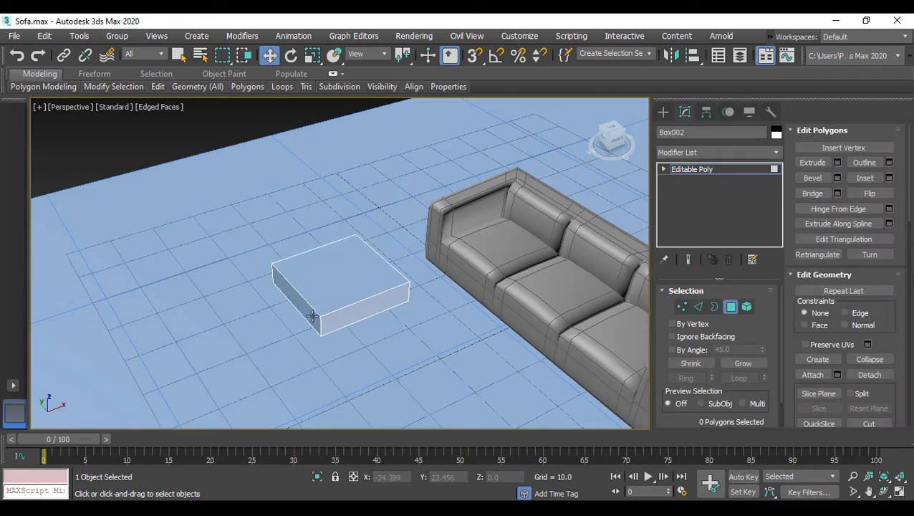
{"action": "left_click", "coordinate": [262, 316]}
{"action": "mouse_move", "coordinate": [262, 316]}
{"action": "middle_mouse_down", "text": "alt"}
{"action": "mouse_move", "coordinate": [406, 318]}
{"action": "mouse_move", "coordinate": [255, 334]}
{"action": "mouse_move", "coordinate": [305, 326]}
{"action": "mouse_move", "coordinate": [220, 357]}
{"action": "middle_mouse_up", "text": "alt"}
{"action": "left_click", "coordinate": [236, 331], "text": "ctrl"}
{"action": "left_click", "coordinate": [222, 355], "text": "ctrl"}
{"action": "mouse_move", "coordinate": [340, 341]}
{"action": "middle_mouse_down", "text": "alt"}
{"action": "mouse_move", "coordinate": [147, 333]}
{"action": "mouse_move", "coordinate": [96, 351]}
{"action": "mouse_move", "coordinate": [304, 329]}
{"action": "mouse_move", "coordinate": [344, 293]}
{"action": "middle_mouse_up", "text": "alt"}
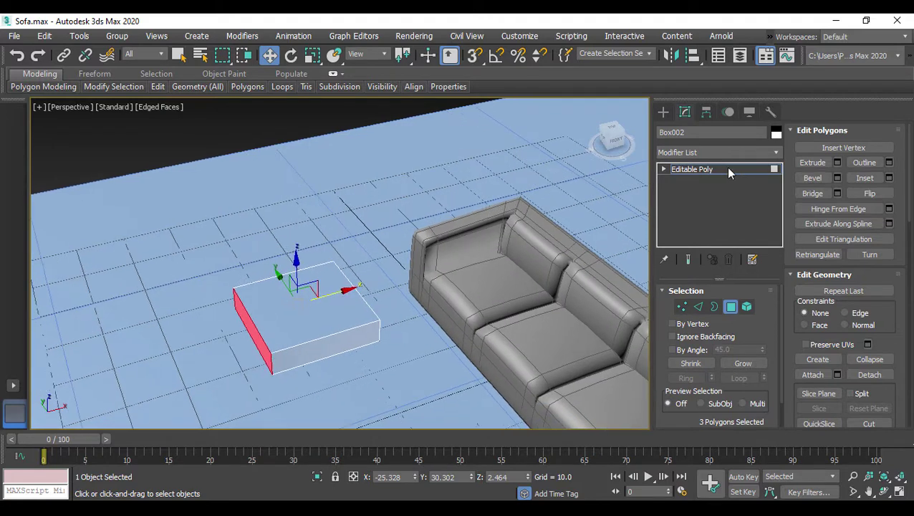
- Extrude the three side faces 5 units along their local normals
{"action": "left_click", "coordinate": [836, 160]}
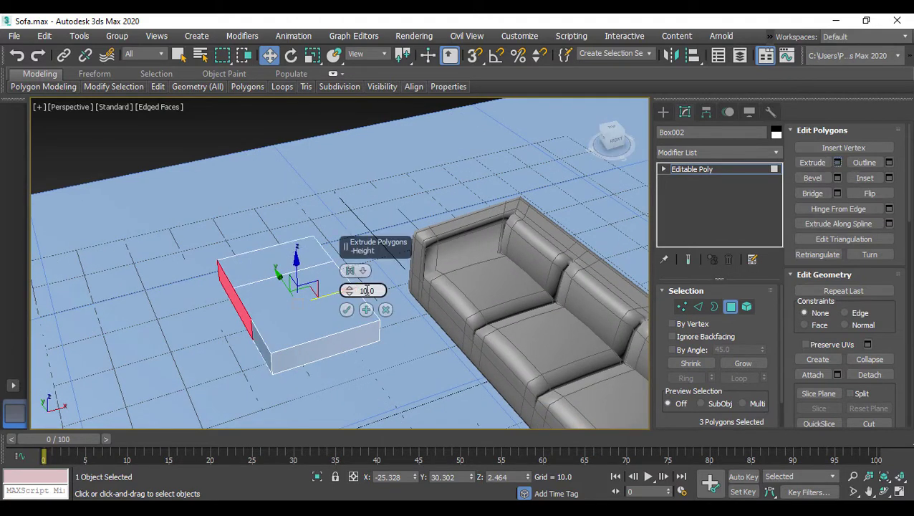
{"action": "left_click", "coordinate": [350, 270]}
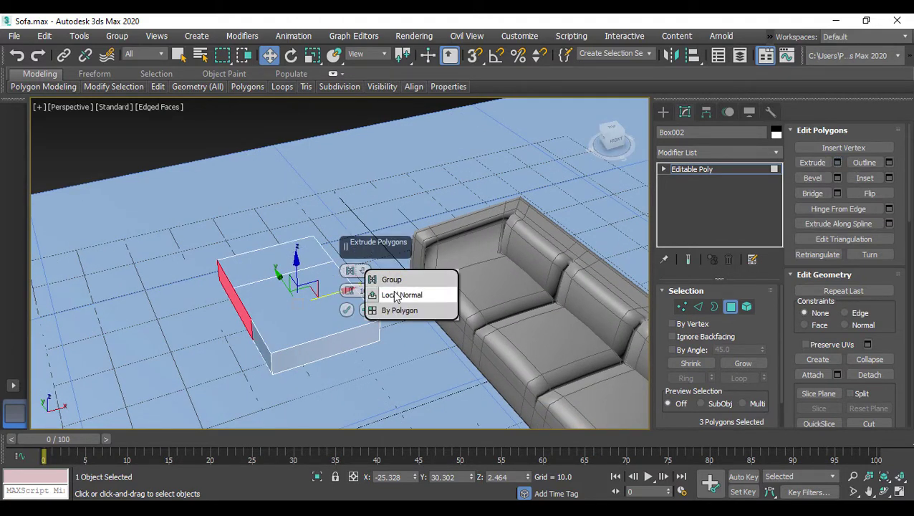
{"action": "left_click", "coordinate": [396, 295]}
{"action": "type", "text": "5"}
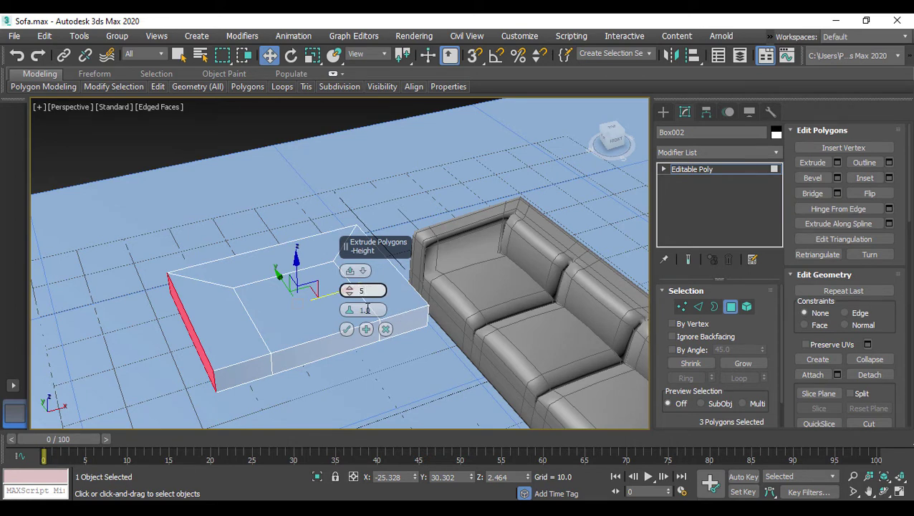
{"action": "key", "text": "Return"}
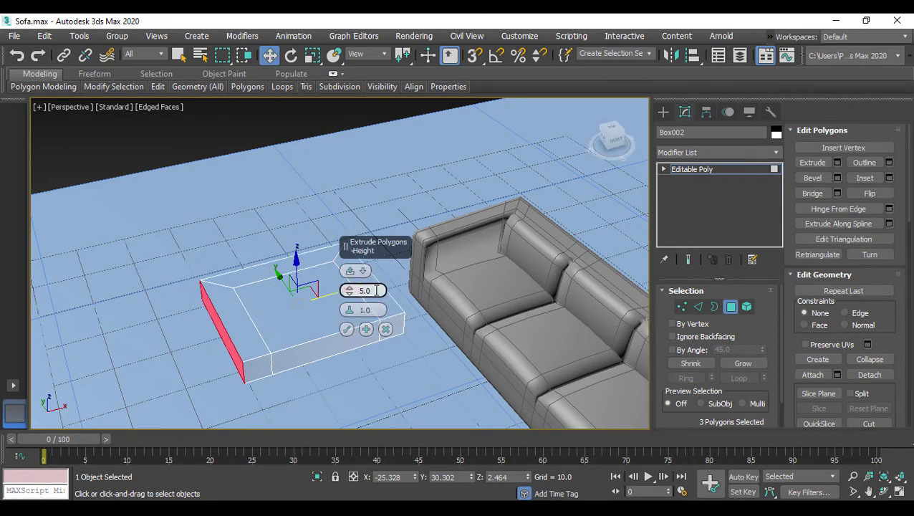
{"action": "left_click", "coordinate": [347, 329]}
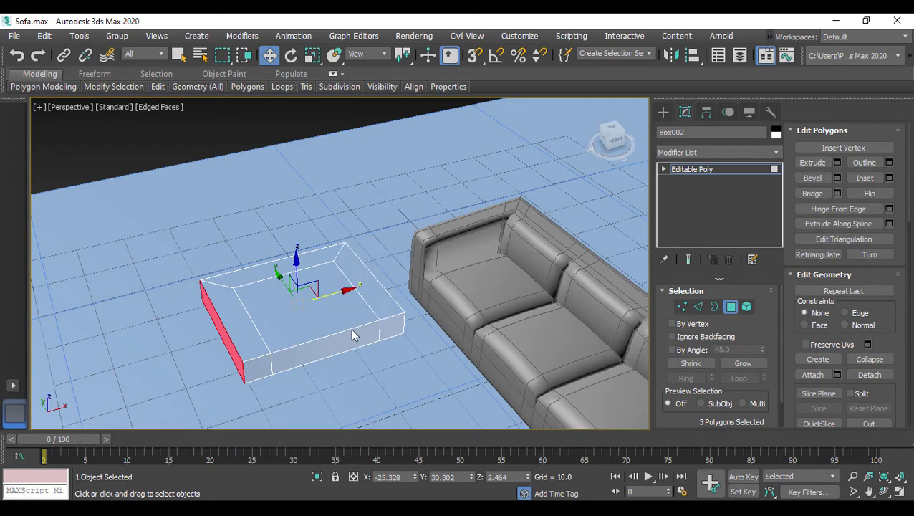
{"action": "left_click", "coordinate": [386, 303]}
- Extrude the end, back and left top rim strips upward by 10
{"action": "left_click", "coordinate": [290, 261], "text": "ctrl"}
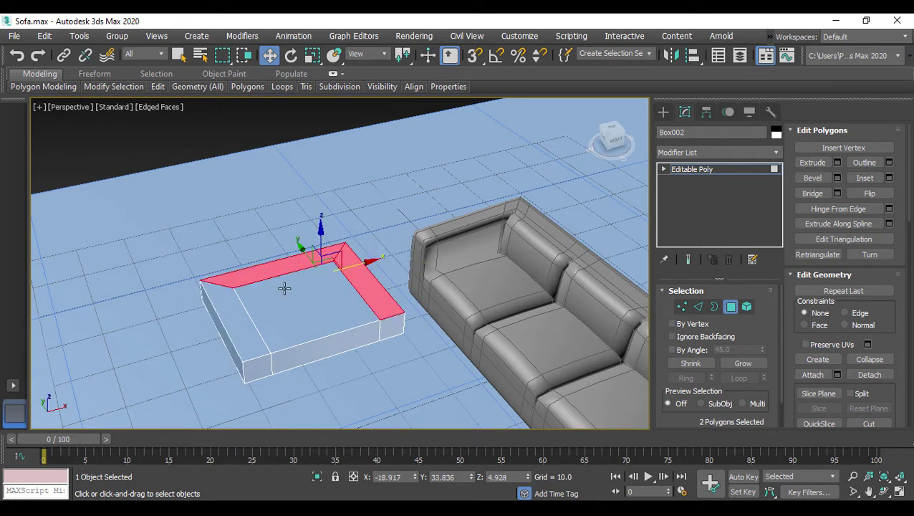
{"action": "left_click", "coordinate": [241, 335], "text": "ctrl"}
{"action": "middle_click_drag", "start_coordinate": [369, 356], "coordinate": [405, 320], "text": "alt"}
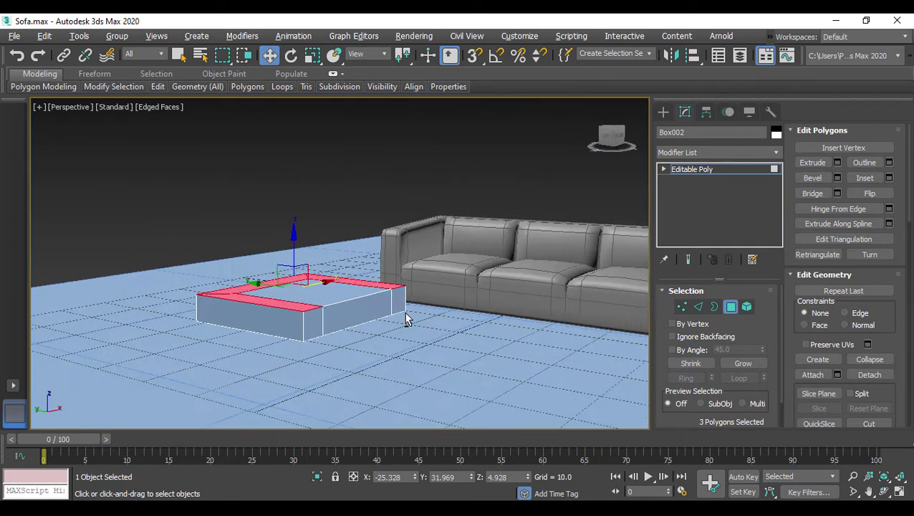
{"action": "middle_click_drag", "start_coordinate": [352, 308], "coordinate": [335, 316], "text": "alt"}
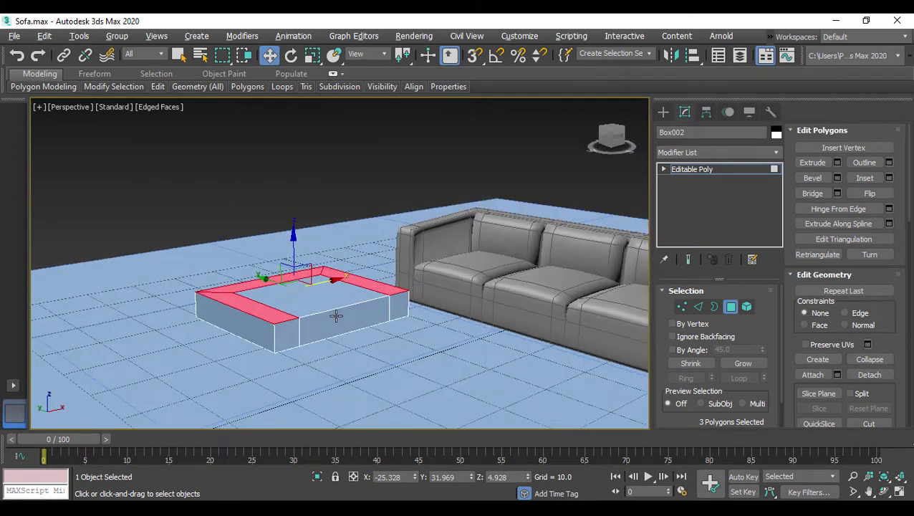
{"action": "left_click", "coordinate": [838, 163]}
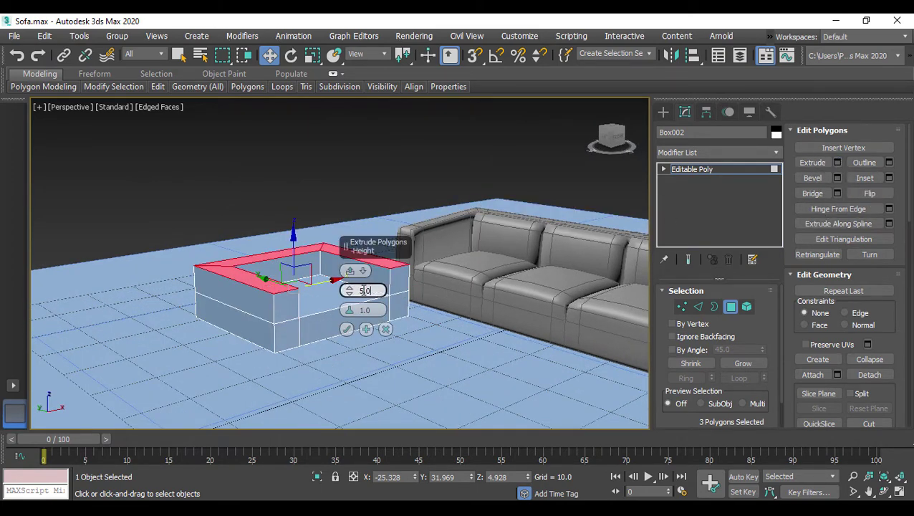
{"action": "type", "text": "10"}
{"action": "left_click", "coordinate": [385, 310]}
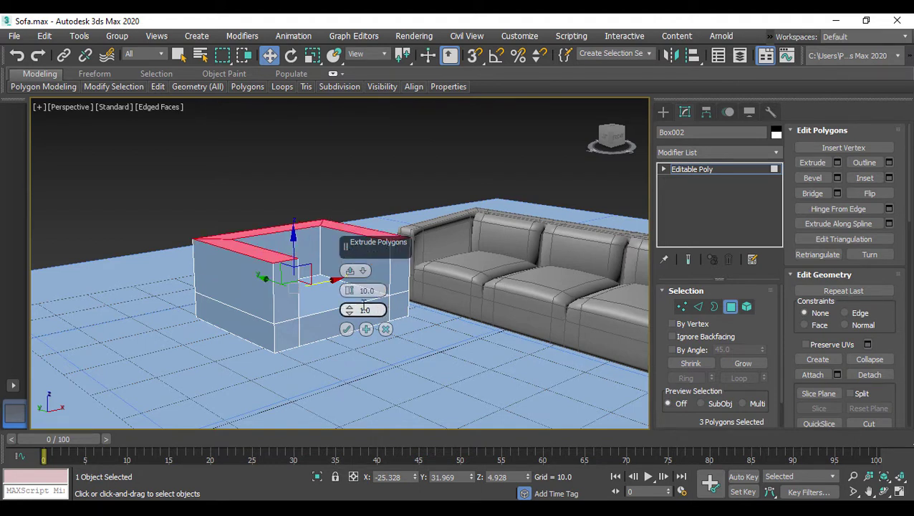
{"action": "left_click", "coordinate": [346, 330]}
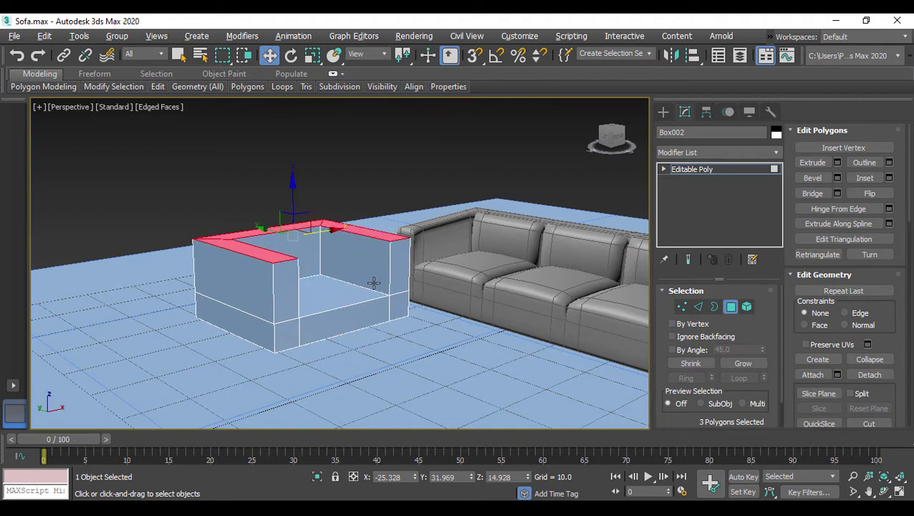
{"action": "middle_click_drag", "start_coordinate": [374, 282], "coordinate": [288, 294], "text": "alt"}
- Extrude the seat face and inner back wall by polygon with height 2.0
{"action": "left_click", "coordinate": [294, 288]}
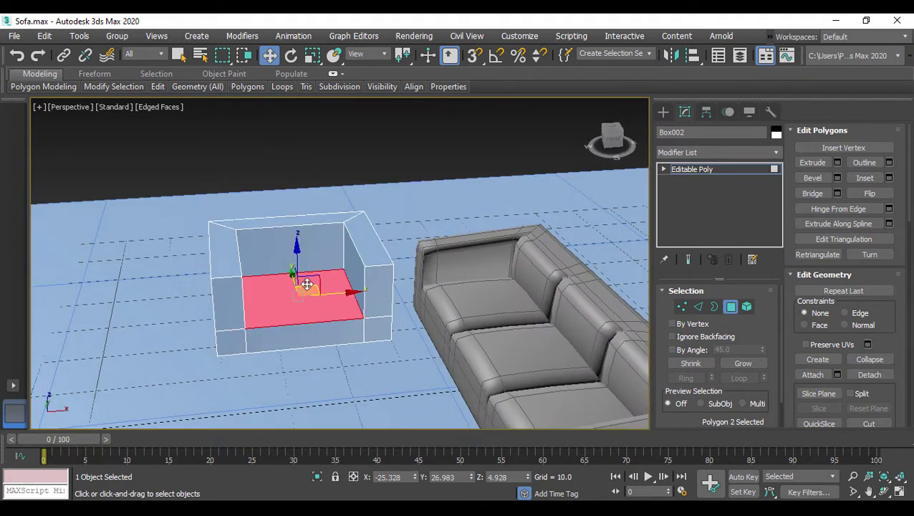
{"action": "left_click", "coordinate": [327, 247], "text": "ctrl"}
{"action": "middle_click_drag", "start_coordinate": [326, 247], "coordinate": [359, 309], "text": "alt"}
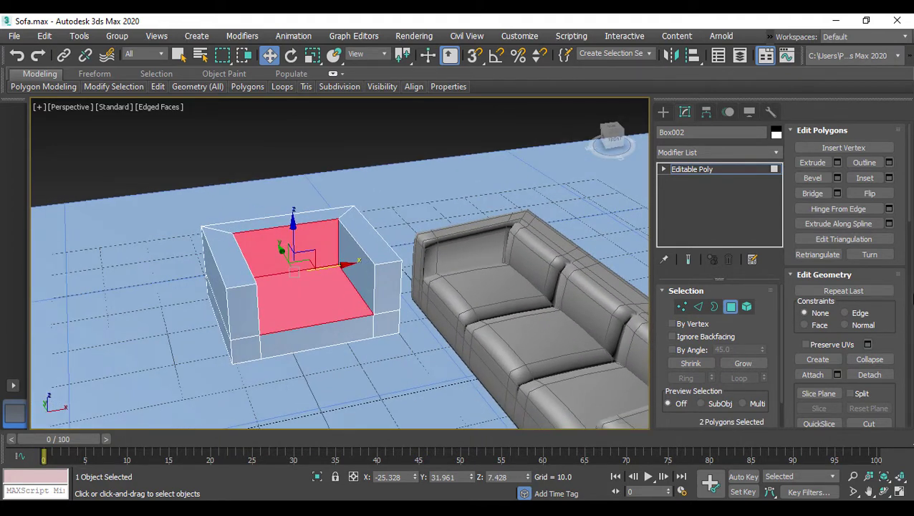
{"action": "left_click", "coordinate": [836, 163]}
{"action": "left_click_drag", "start_coordinate": [374, 290], "coordinate": [350, 290]}
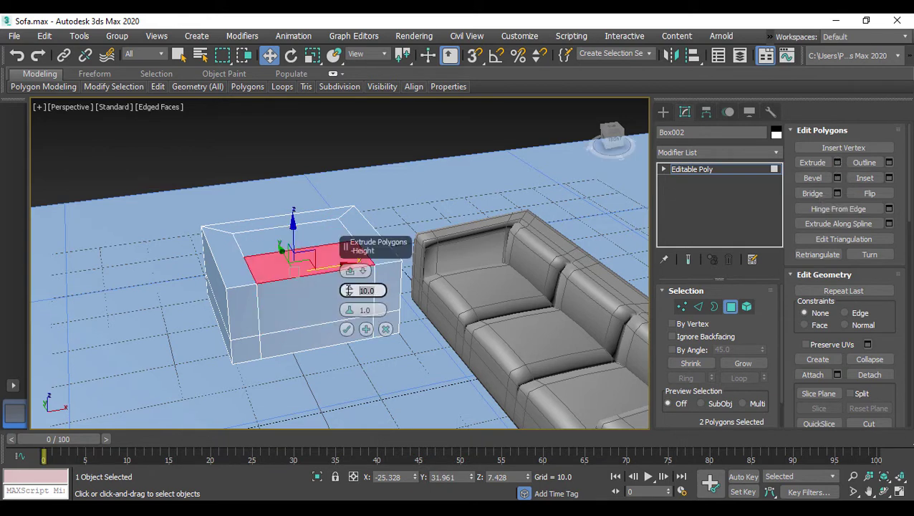
{"action": "type", "text": "2"}
{"action": "key", "text": "Return"}
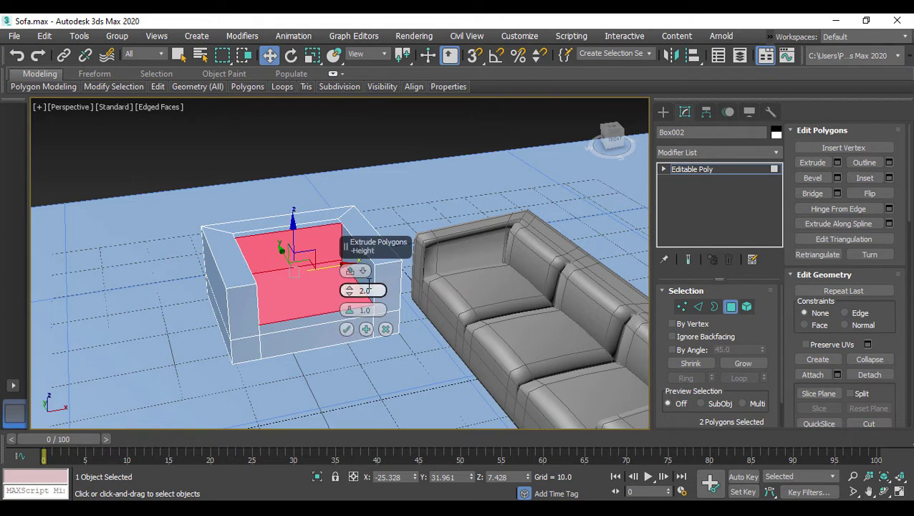
{"action": "left_click", "coordinate": [364, 273]}
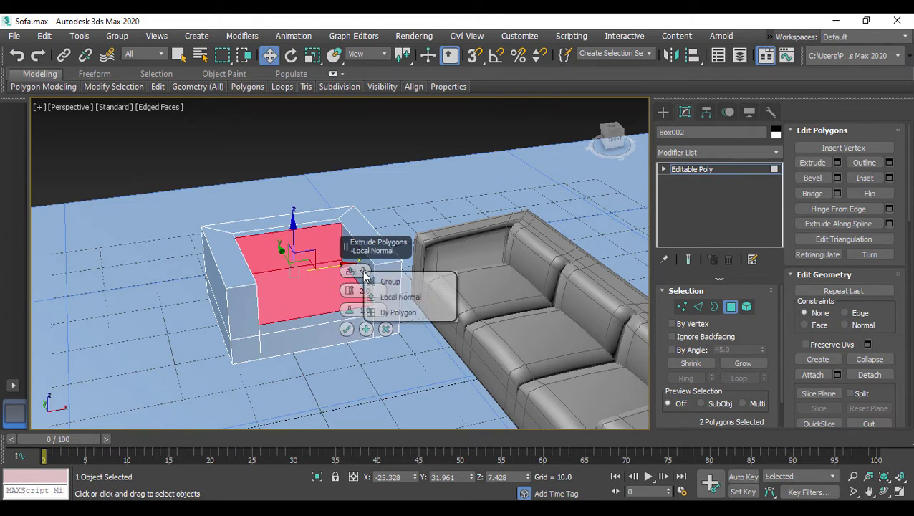
{"action": "left_click", "coordinate": [412, 313]}
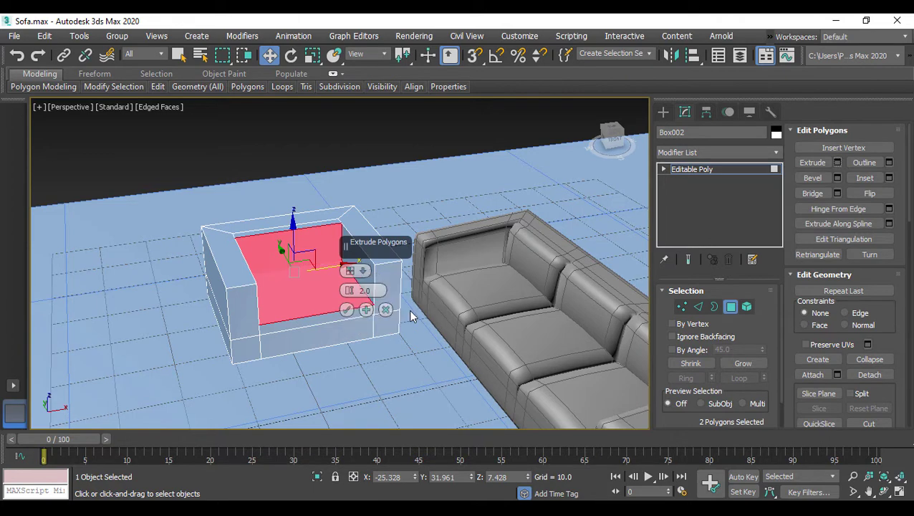
{"action": "left_click", "coordinate": [346, 310]}
{"action": "middle_click_drag", "start_coordinate": [332, 271], "coordinate": [315, 244], "text": "alt"}
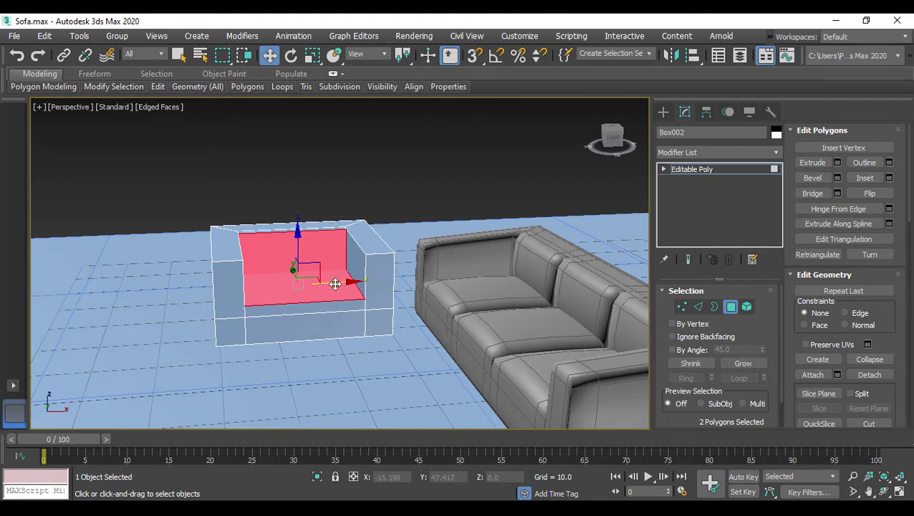
- Enable Use NURMS Subdivision on Box002 at 1 iteration to smooth the armchair
{"action": "left_click_drag", "start_coordinate": [791, 331], "coordinate": [797, 109]}
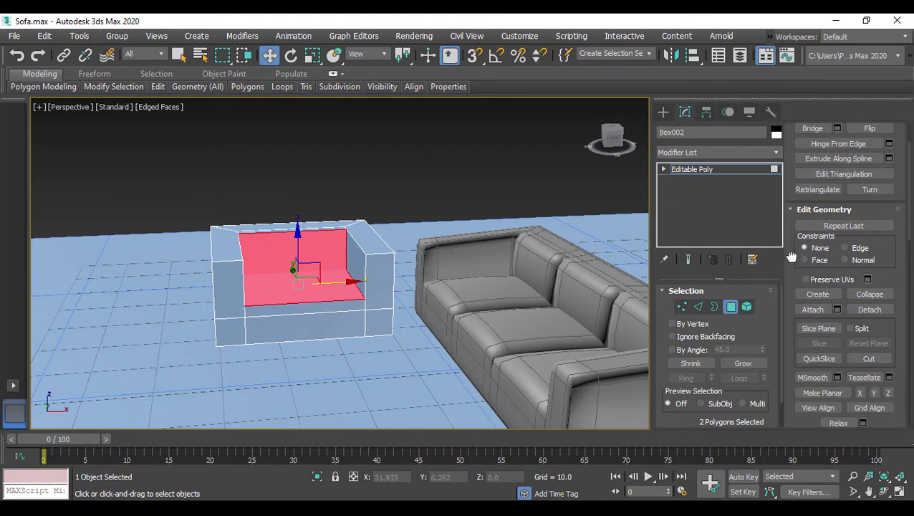
{"action": "scroll", "coordinate": [791, 275], "scroll_direction": "down", "scroll_amount": 4}
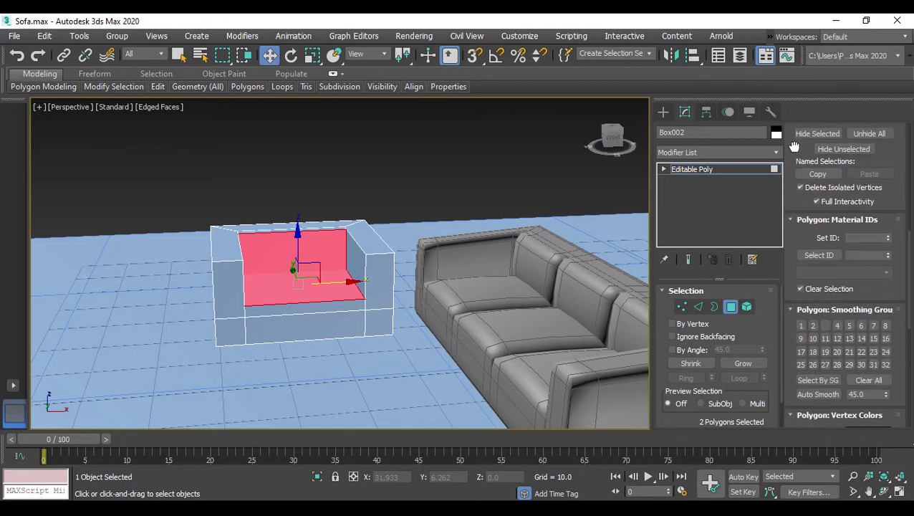
{"action": "scroll", "coordinate": [805, 246], "scroll_direction": "down", "scroll_amount": 1}
{"action": "scroll", "coordinate": [806, 246], "scroll_direction": "down", "scroll_amount": 4}
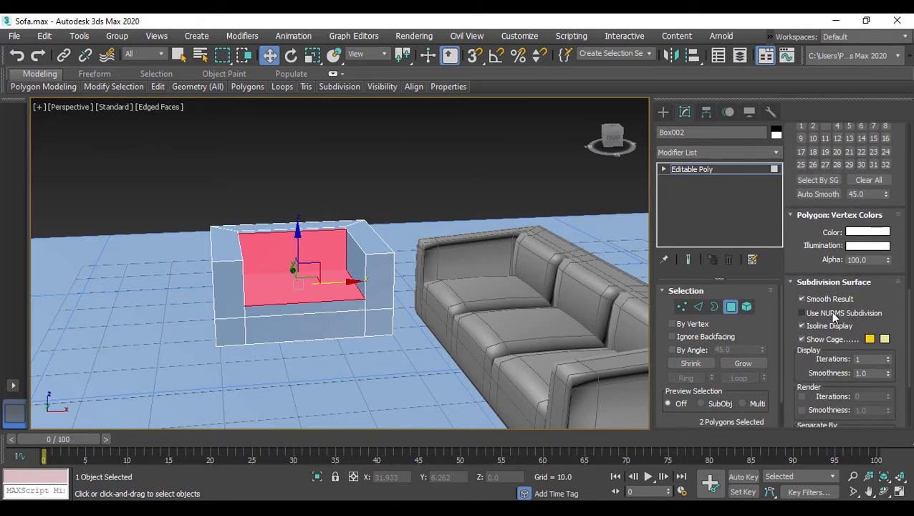
{"action": "left_click", "coordinate": [802, 313]}
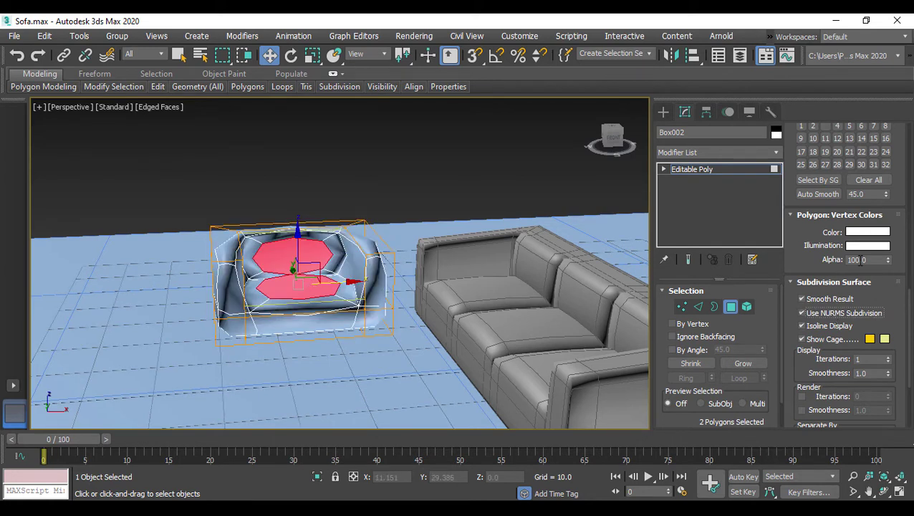
{"action": "left_click", "coordinate": [662, 169]}
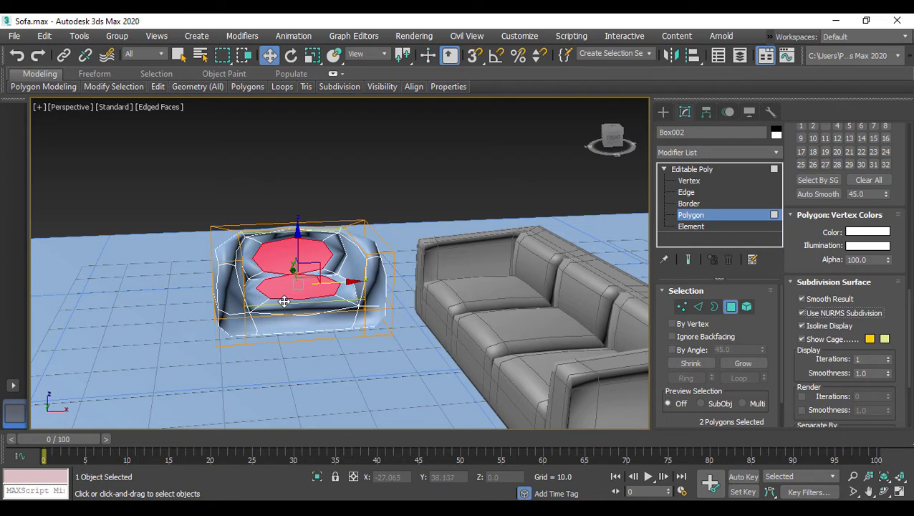
- Ring-select an armchair side edge and connect the ring with 2 segments pinched to 90
{"action": "left_click", "coordinate": [687, 192]}
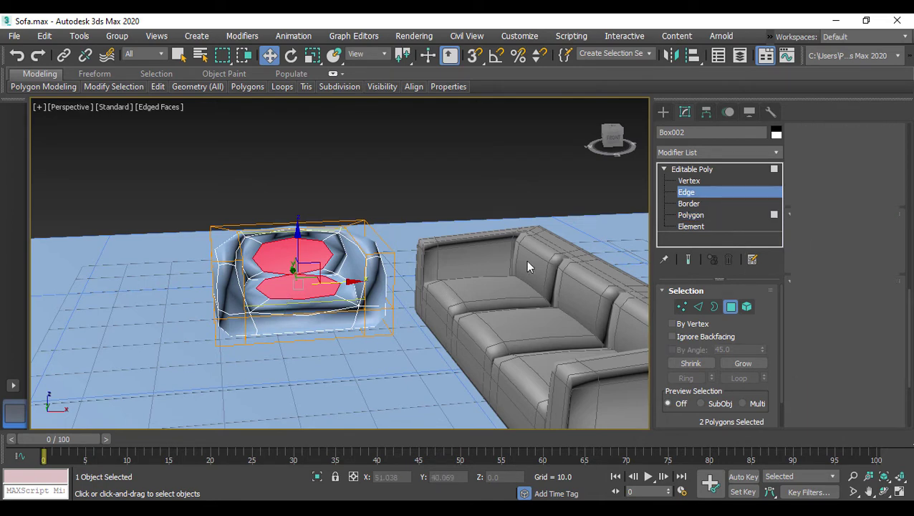
{"action": "left_click", "coordinate": [227, 260]}
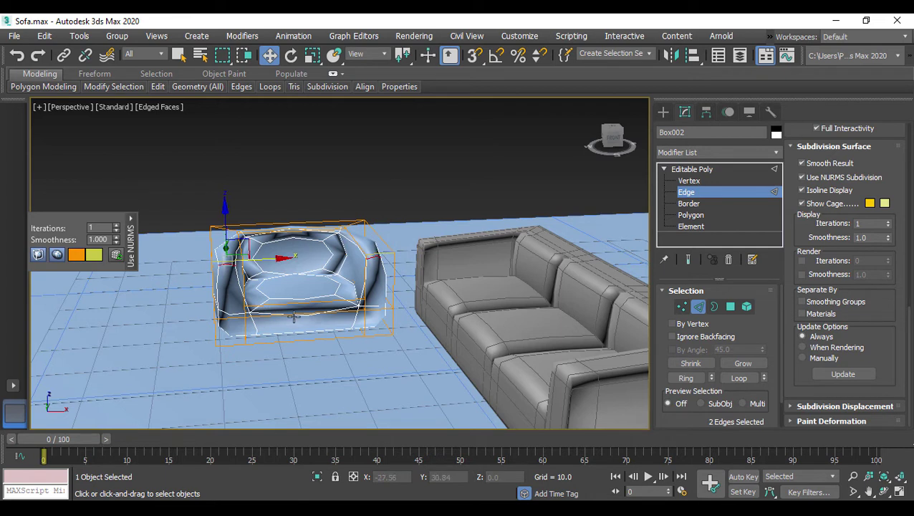
{"action": "left_click", "coordinate": [688, 377]}
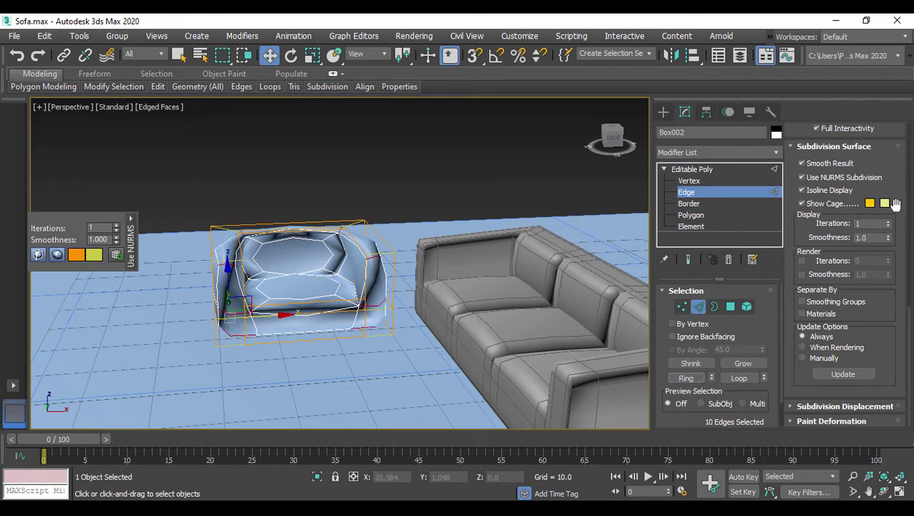
{"action": "scroll", "coordinate": [892, 215], "scroll_direction": "up", "scroll_amount": 3}
{"action": "scroll", "coordinate": [899, 258], "scroll_direction": "up", "scroll_amount": 2}
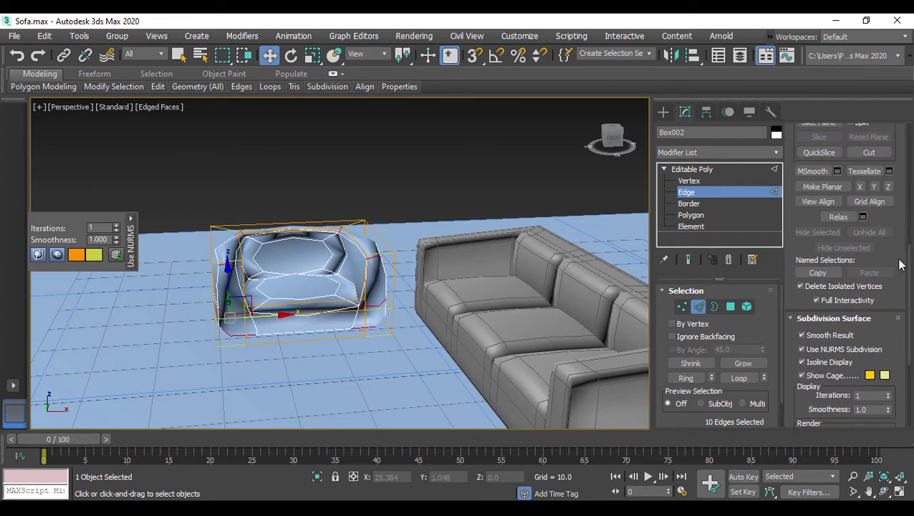
{"action": "scroll", "coordinate": [895, 215], "scroll_direction": "up", "scroll_amount": 1}
{"action": "scroll", "coordinate": [899, 240], "scroll_direction": "up", "scroll_amount": 3}
{"action": "scroll", "coordinate": [904, 265], "scroll_direction": "up", "scroll_amount": 1}
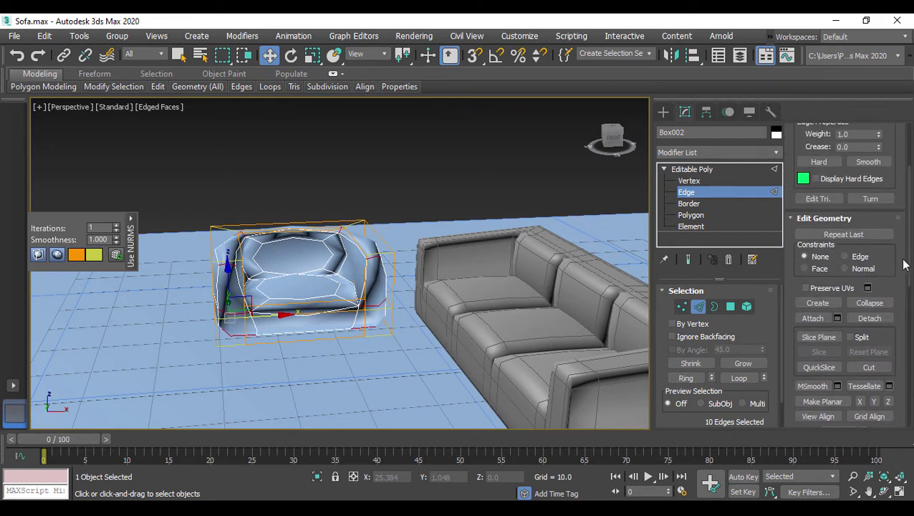
{"action": "scroll", "coordinate": [897, 249], "scroll_direction": "up", "scroll_amount": 2}
{"action": "scroll", "coordinate": [895, 229], "scroll_direction": "up", "scroll_amount": 2}
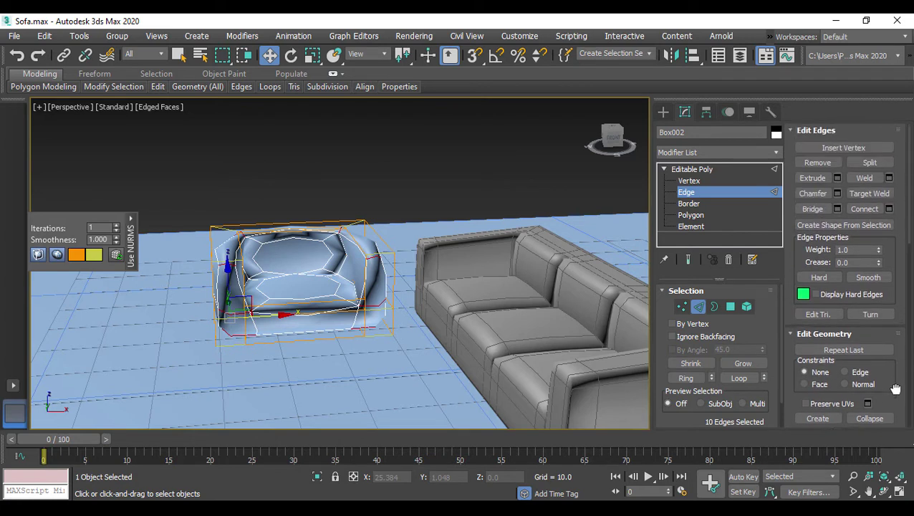
{"action": "left_click", "coordinate": [890, 209]}
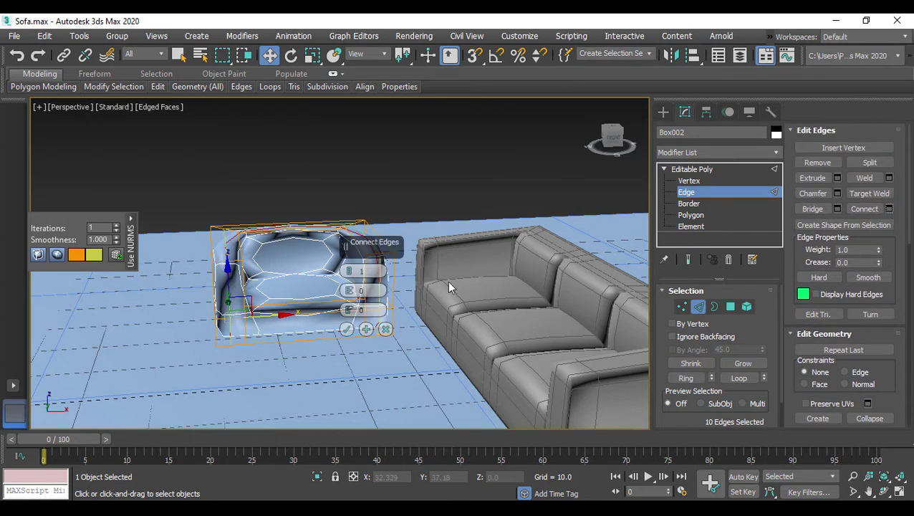
{"action": "left_click", "coordinate": [348, 269]}
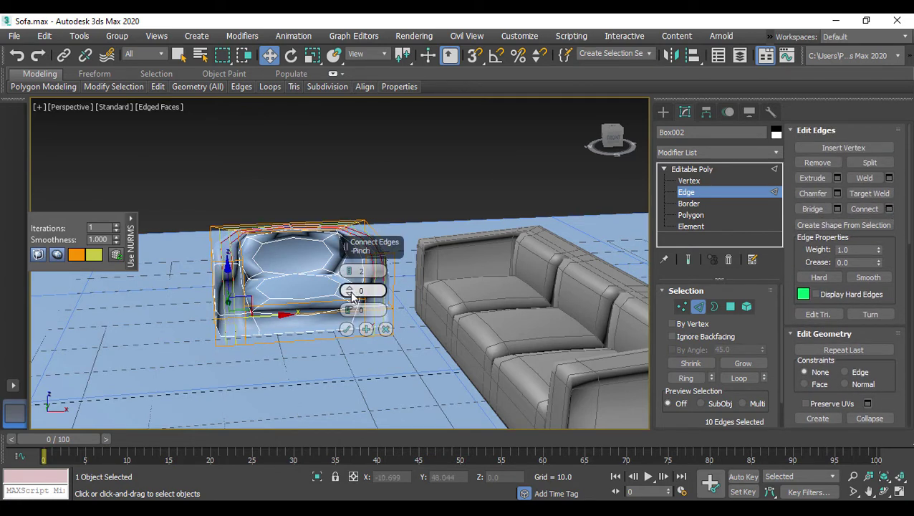
{"action": "left_click_drag", "start_coordinate": [349, 290], "coordinate": [394, 34]}
{"action": "left_click", "coordinate": [346, 329]}
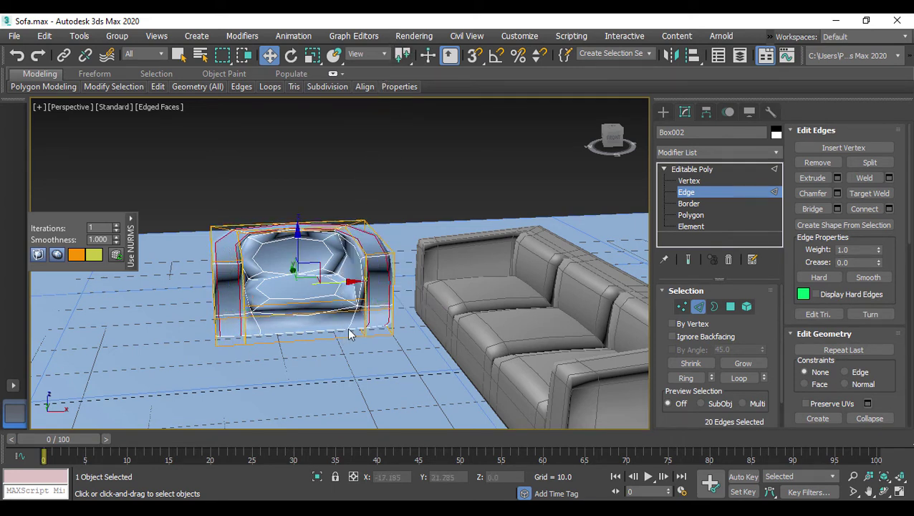
- Ring another armchair edge and connect it with the same two pinched segments
{"action": "middle_click_drag", "start_coordinate": [325, 311], "coordinate": [307, 327], "text": "alt"}
{"action": "left_click", "coordinate": [304, 328]}
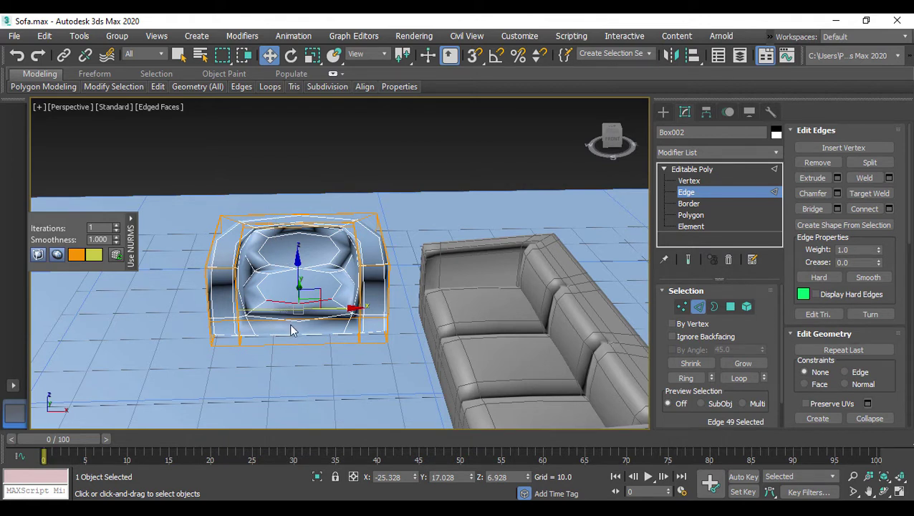
{"action": "left_click", "coordinate": [684, 379]}
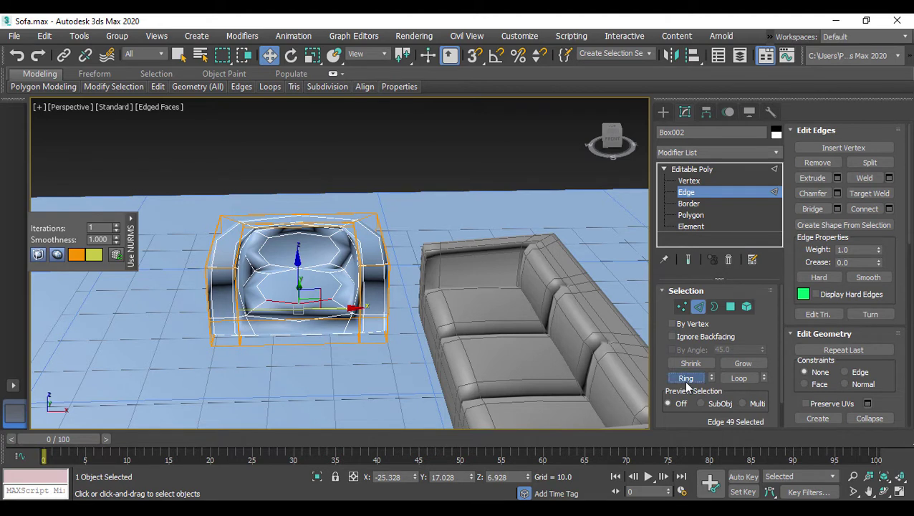
{"action": "left_click", "coordinate": [889, 208]}
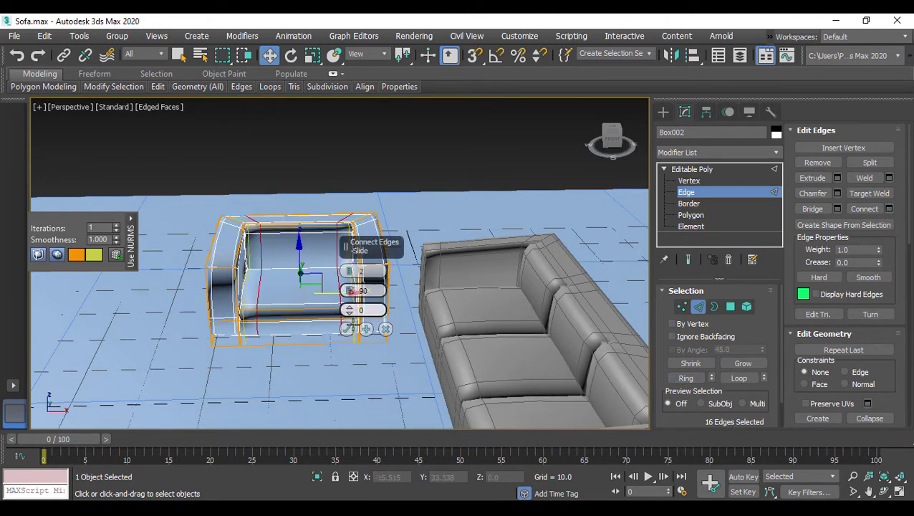
{"action": "left_click", "coordinate": [347, 328]}
{"action": "mouse_move", "coordinate": [348, 334]}
{"action": "middle_mouse_down", "text": "alt"}
{"action": "mouse_move", "coordinate": [336, 326]}
{"action": "mouse_move", "coordinate": [397, 323]}
{"action": "mouse_move", "coordinate": [341, 246]}
{"action": "middle_mouse_up", "text": "alt"}
{"action": "left_click", "coordinate": [342, 255]}
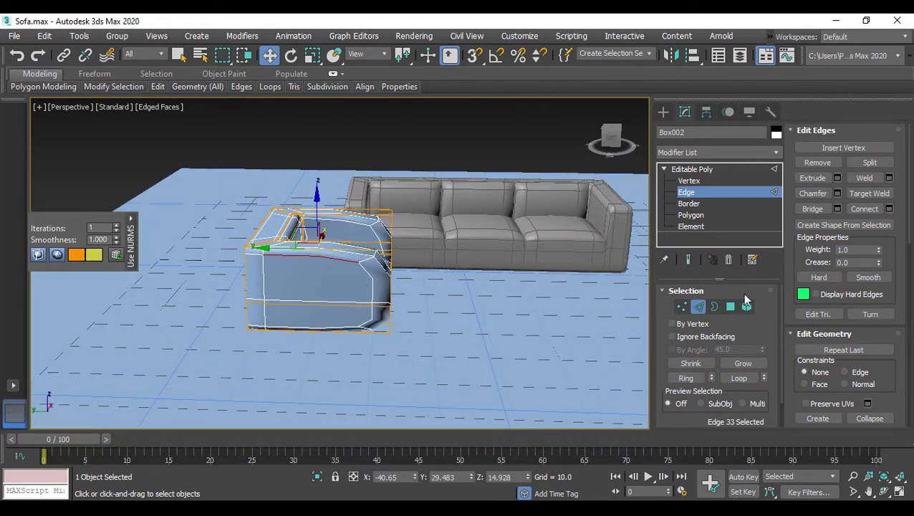
- Ring the front-top edge into 26 edges and connect them with 2 segments pinched to 78
{"action": "left_click", "coordinate": [685, 377]}
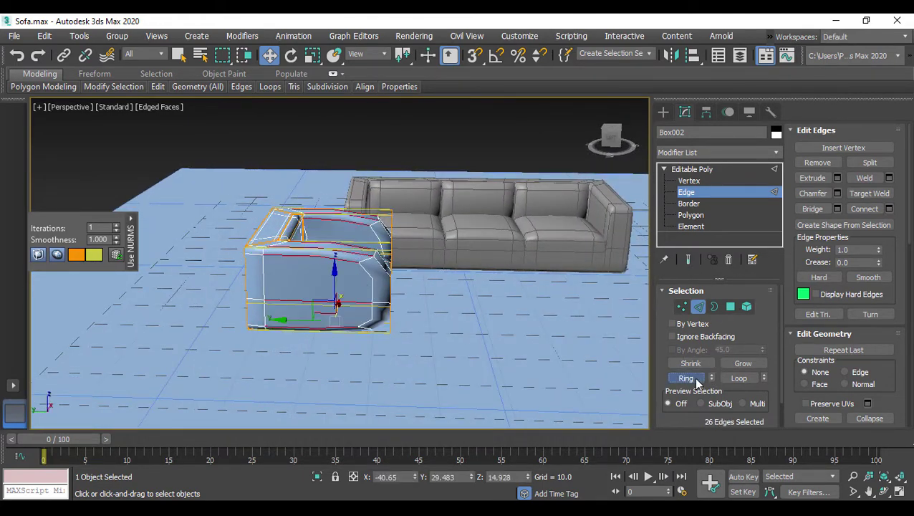
{"action": "left_click", "coordinate": [889, 208]}
{"action": "left_click_drag", "start_coordinate": [348, 290], "coordinate": [352, 324]}
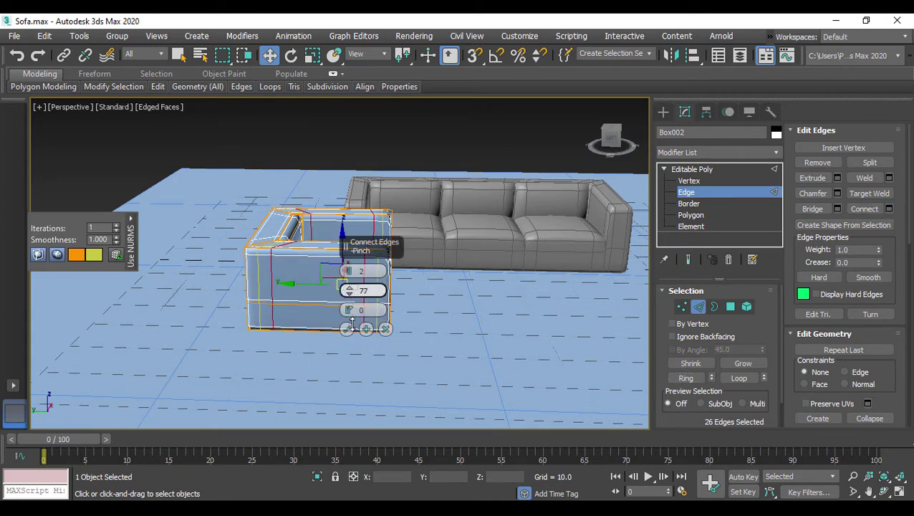
{"action": "double_click", "coordinate": [371, 292]}
{"action": "type", "text": "78"}
{"action": "key", "text": "Return"}
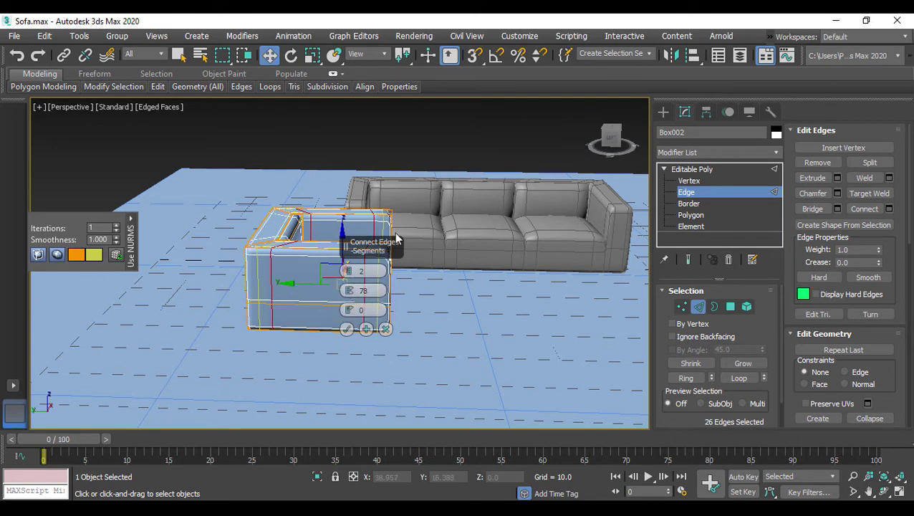
{"action": "left_click", "coordinate": [347, 329]}
{"action": "mouse_move", "coordinate": [486, 342]}
{"action": "middle_mouse_down", "text": "alt"}
{"action": "mouse_move", "coordinate": [461, 344]}
{"action": "mouse_move", "coordinate": [483, 330]}
{"action": "middle_mouse_up", "text": "alt"}
- Raise the armchair's 28 top-left vertices about 1.4 units on Z, then return to object level
{"action": "left_click", "coordinate": [684, 183]}
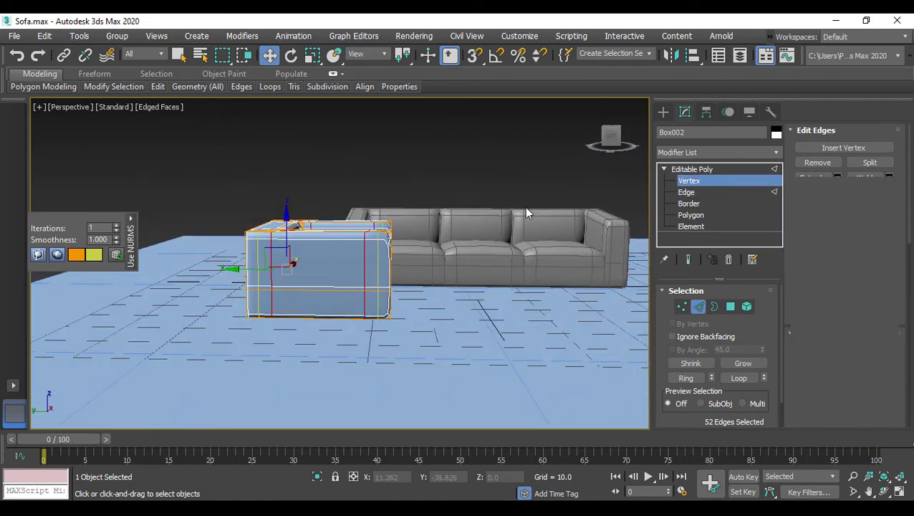
{"action": "middle_click_drag", "start_coordinate": [527, 210], "coordinate": [419, 245], "text": "alt"}
{"action": "key", "text": "F3"}
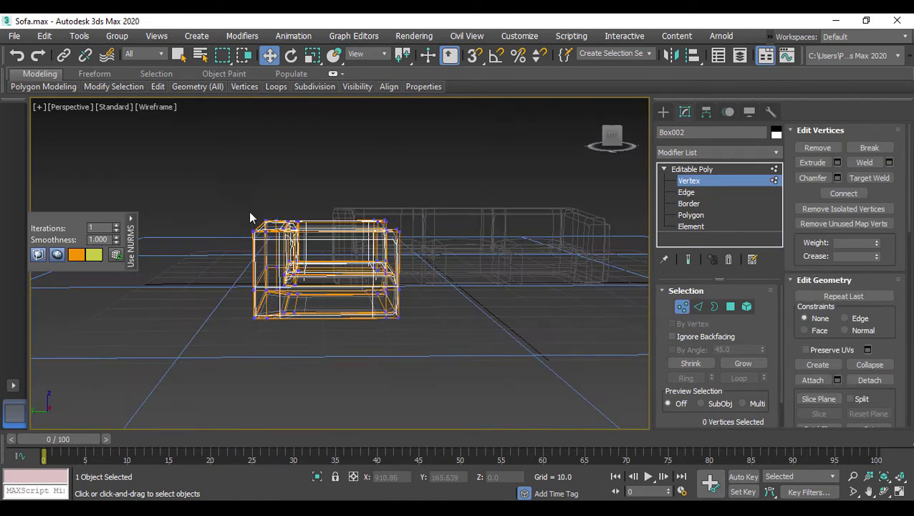
{"action": "left_click_drag", "start_coordinate": [251, 190], "coordinate": [310, 247]}
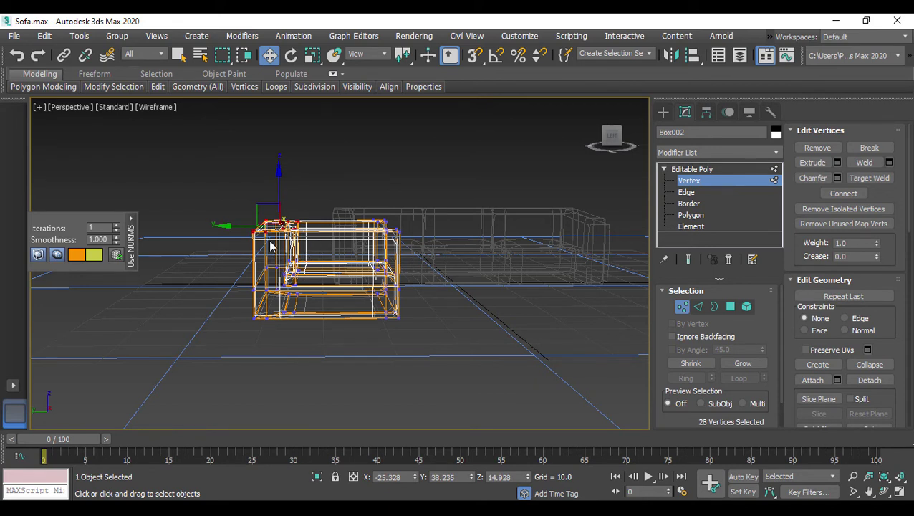
{"action": "left_click_drag", "start_coordinate": [279, 175], "coordinate": [282, 168]}
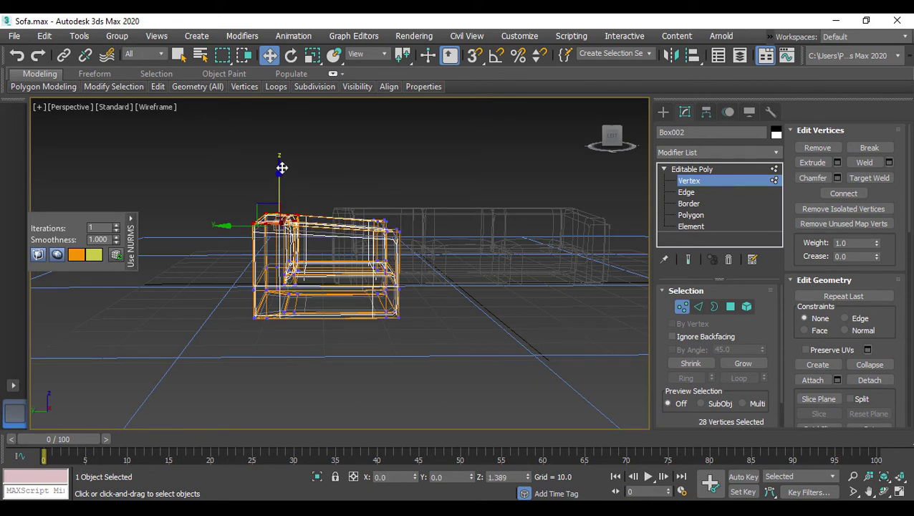
{"action": "left_click", "coordinate": [705, 169]}
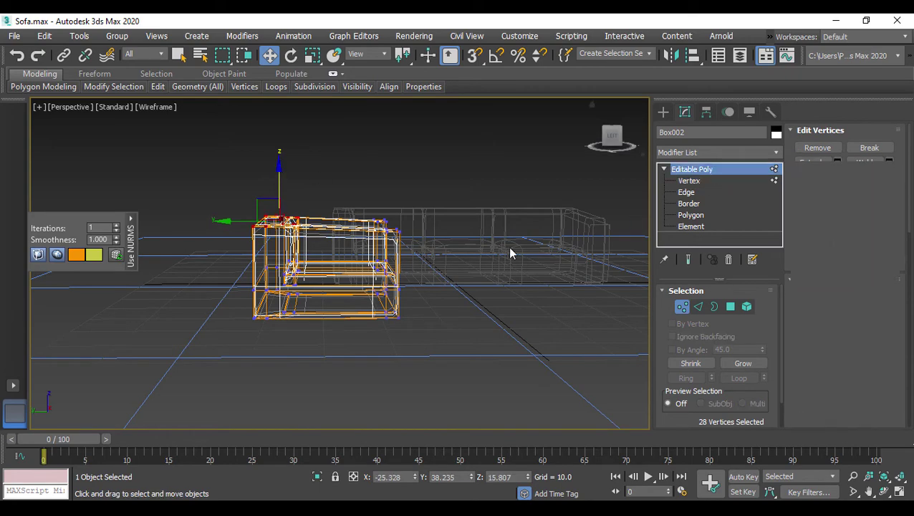
{"action": "mouse_move", "coordinate": [507, 247]}
{"action": "middle_mouse_down", "text": "alt"}
{"action": "mouse_move", "coordinate": [394, 264]}
{"action": "mouse_move", "coordinate": [458, 265]}
{"action": "middle_mouse_up", "text": "alt"}
{"action": "key", "text": "F3"}
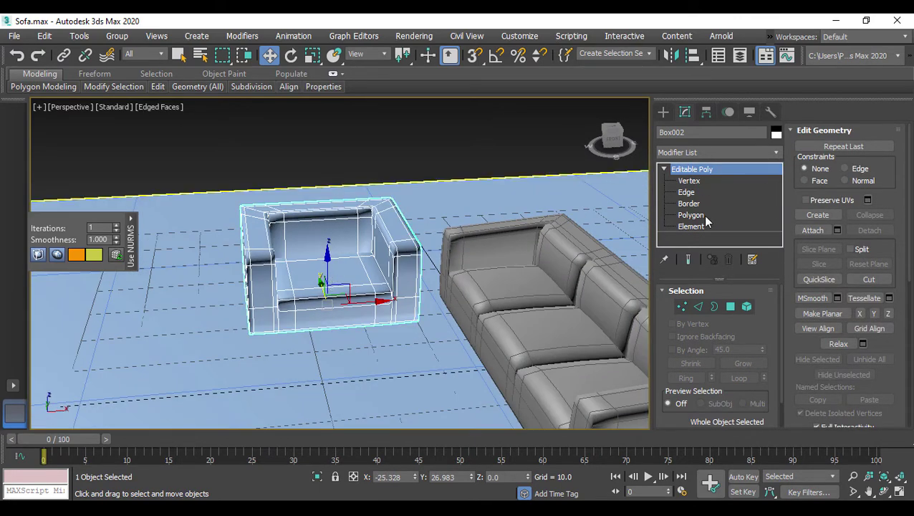
- Select the armchair's backrest face at Polygon level, then return to whole-object editing
{"action": "left_click", "coordinate": [705, 217]}
{"action": "left_click", "coordinate": [347, 267]}
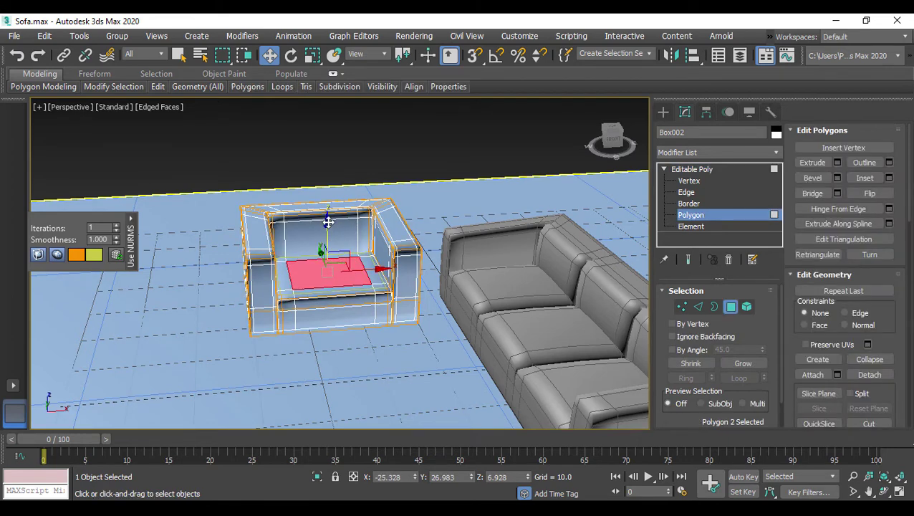
{"action": "left_click", "coordinate": [307, 238]}
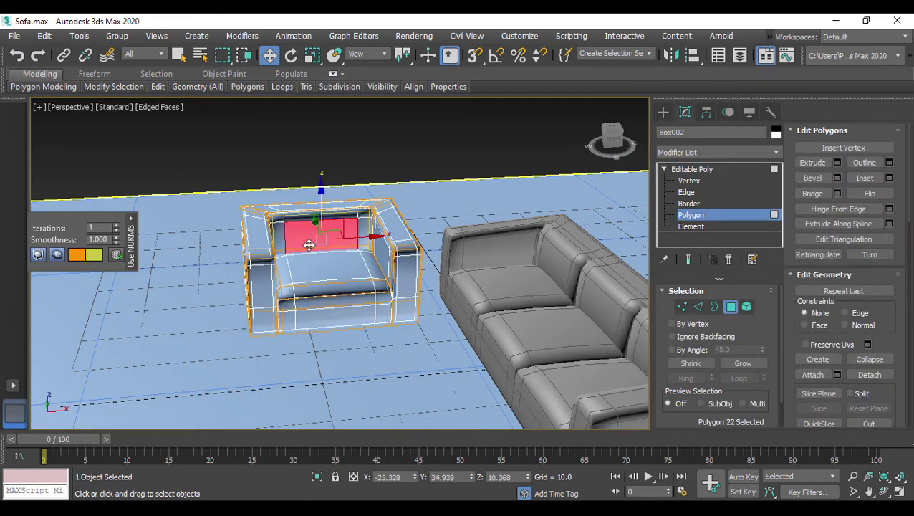
{"action": "mouse_move", "coordinate": [306, 239]}
{"action": "middle_mouse_down", "text": "alt"}
{"action": "mouse_move", "coordinate": [286, 218]}
{"action": "mouse_move", "coordinate": [308, 218]}
{"action": "middle_mouse_up", "text": "alt"}
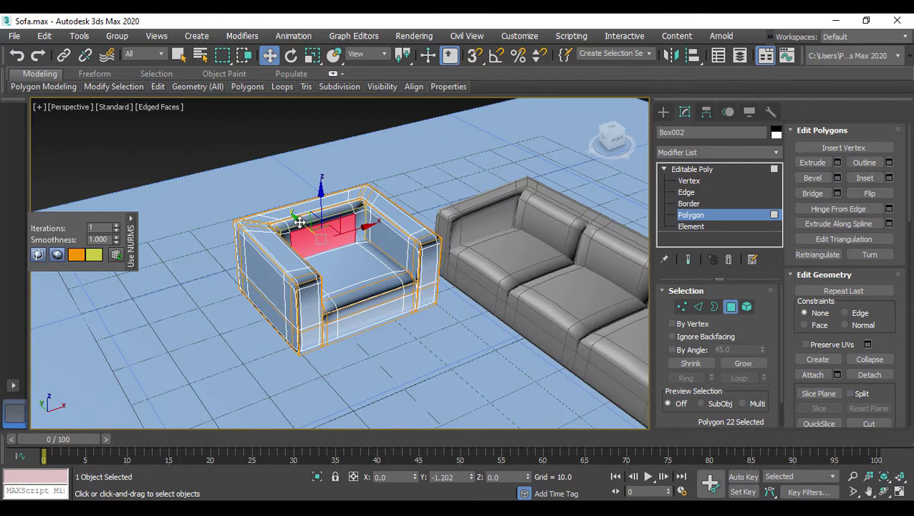
{"action": "scroll", "coordinate": [402, 219], "scroll_direction": "down", "scroll_amount": 5}
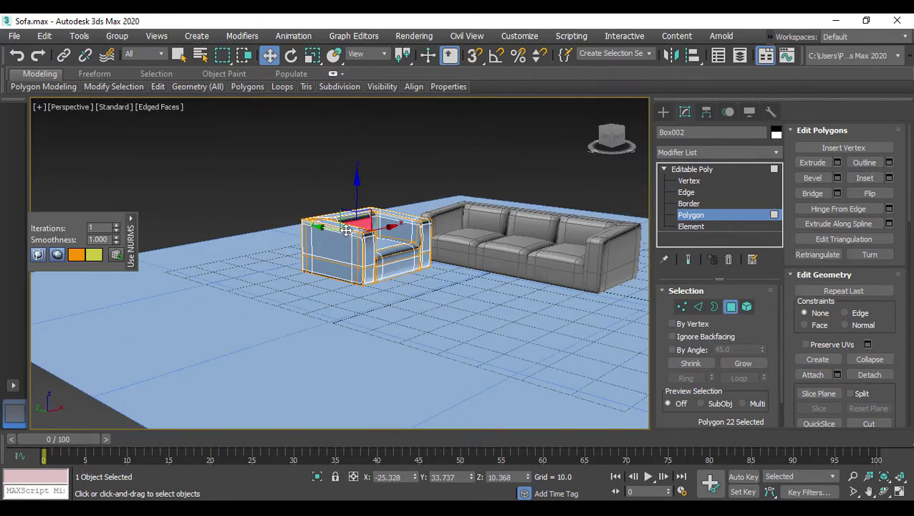
{"action": "scroll", "coordinate": [386, 234], "scroll_direction": "up", "scroll_amount": 5}
{"action": "mouse_move", "coordinate": [386, 234]}
{"action": "middle_mouse_down", "text": "alt"}
{"action": "mouse_move", "coordinate": [418, 255]}
{"action": "mouse_move", "coordinate": [360, 232]}
{"action": "middle_mouse_up", "text": "alt"}
{"action": "left_click", "coordinate": [693, 169]}
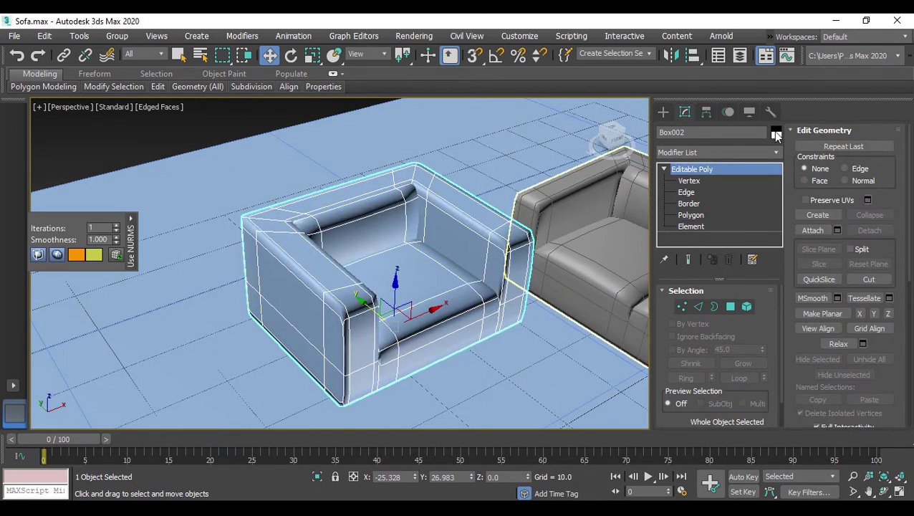
- Change the armchair's object colour to grey
{"action": "left_click", "coordinate": [776, 134]}
{"action": "left_click", "coordinate": [335, 207]}
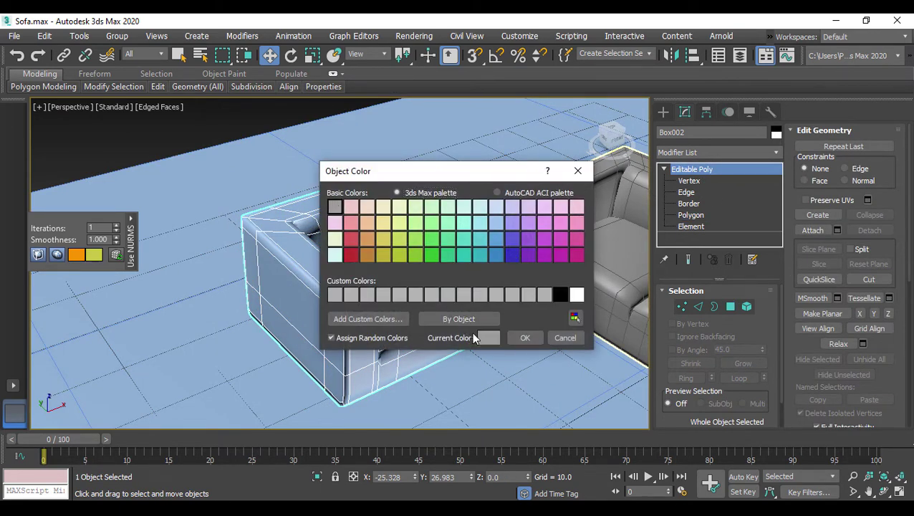
{"action": "left_click", "coordinate": [488, 337]}
{"action": "left_click", "coordinate": [525, 337]}
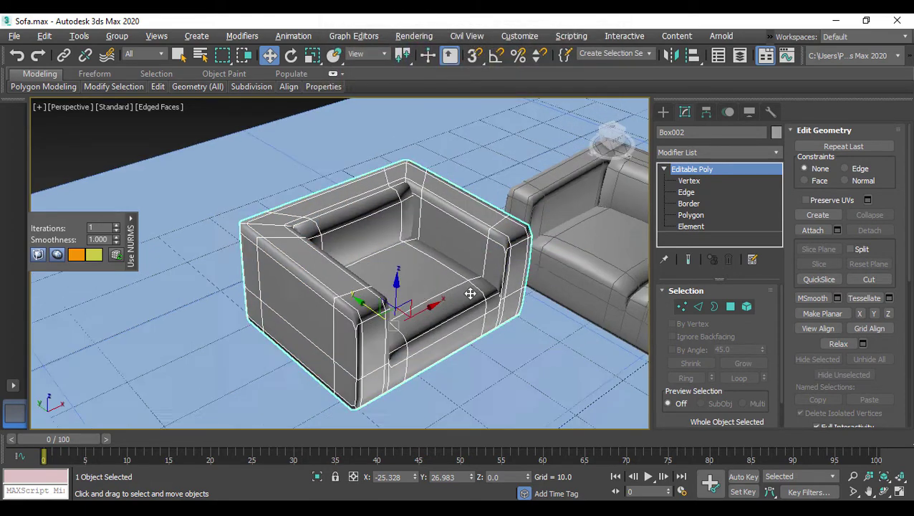
- Reselect the armchair and scale it down uniformly to about 95.4%
{"action": "middle_click_drag", "start_coordinate": [516, 183], "coordinate": [473, 282], "text": "alt"}
{"action": "scroll", "coordinate": [400, 291], "scroll_direction": "down", "scroll_amount": 5}
{"action": "left_click", "coordinate": [361, 188]}
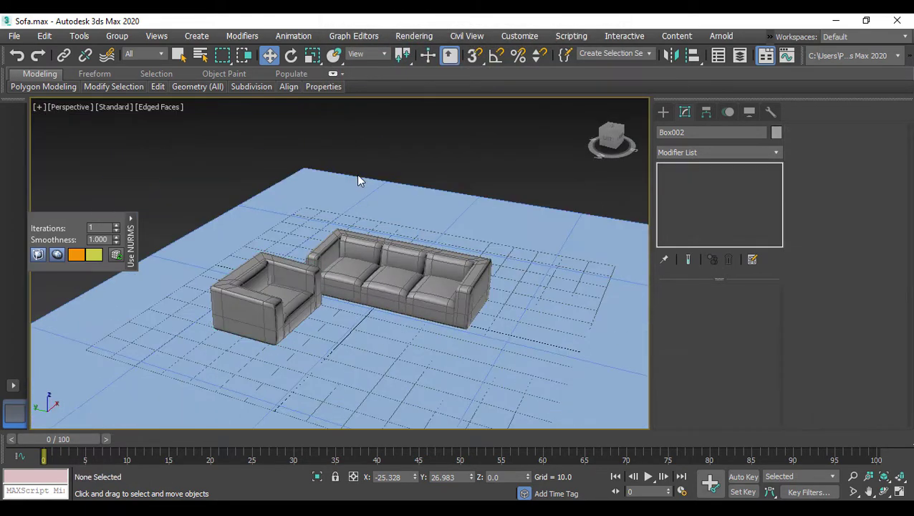
{"action": "mouse_move", "coordinate": [364, 286]}
{"action": "middle_mouse_down", "text": "alt"}
{"action": "mouse_move", "coordinate": [374, 305]}
{"action": "mouse_move", "coordinate": [342, 273]}
{"action": "mouse_move", "coordinate": [328, 275]}
{"action": "middle_mouse_up", "text": "alt"}
{"action": "left_click", "coordinate": [375, 306]}
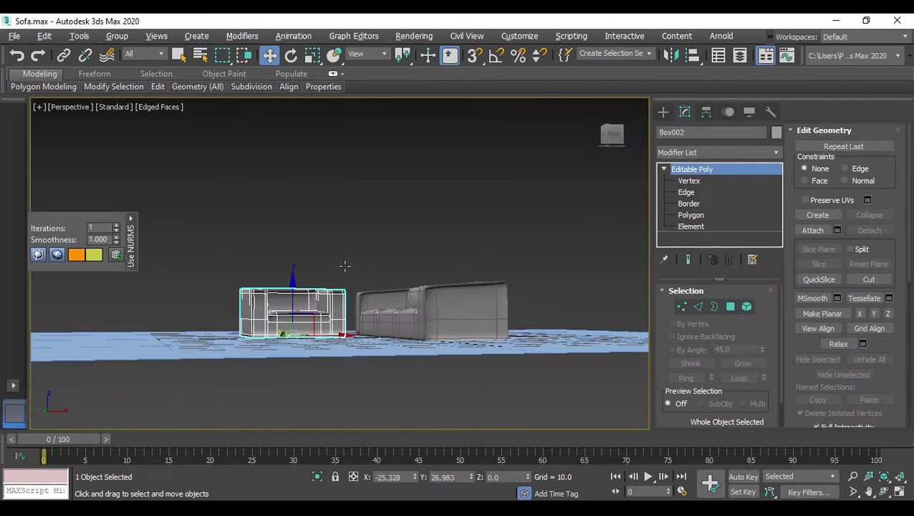
{"action": "scroll", "coordinate": [347, 304], "scroll_direction": "up", "scroll_amount": 2}
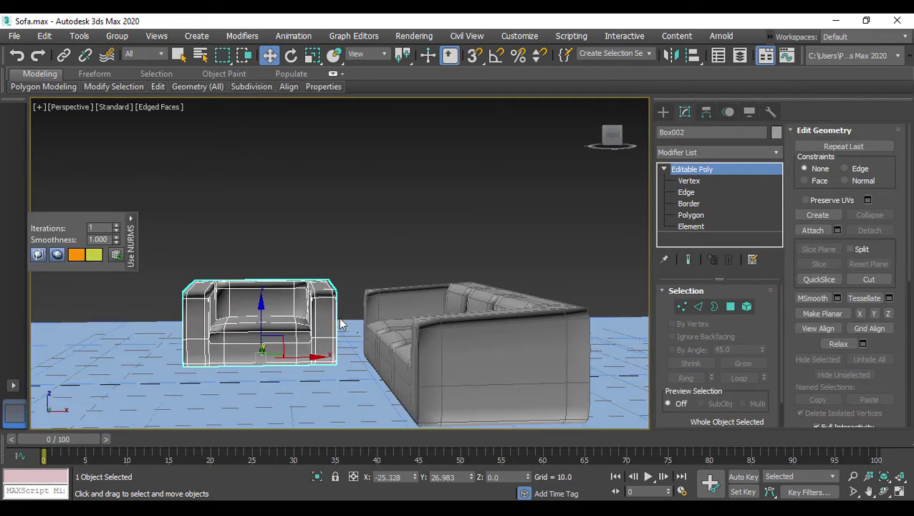
{"action": "key", "text": "r"}
{"action": "left_click_drag", "start_coordinate": [248, 351], "coordinate": [240, 358]}
- Switch to the Left wireframe view and centre the armchair in it
{"action": "key", "text": "space"}
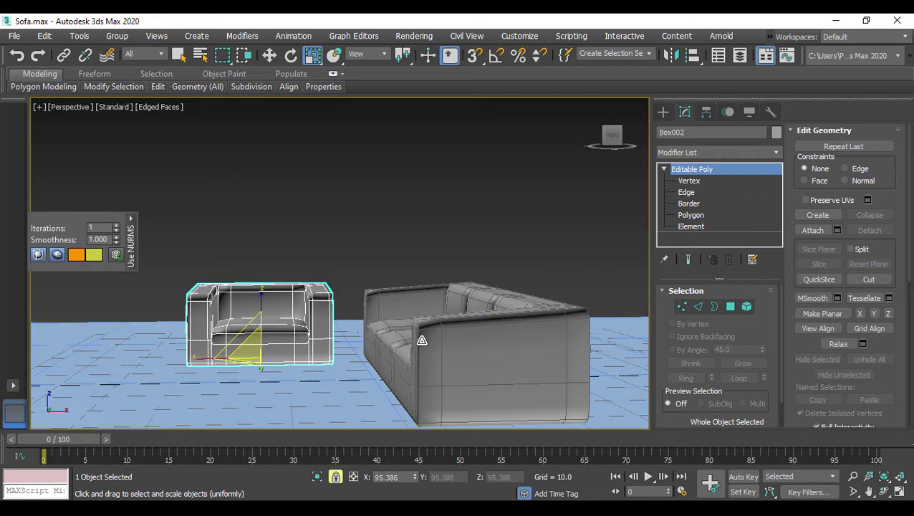
{"action": "key", "text": "space"}
{"action": "key", "text": "l"}
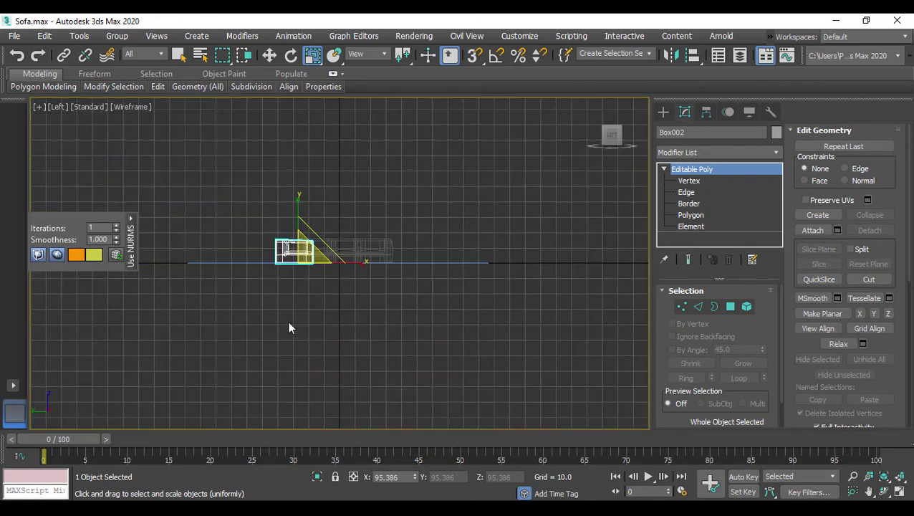
{"action": "middle_click_drag", "start_coordinate": [310, 293], "coordinate": [396, 343]}
{"action": "scroll", "coordinate": [395, 343], "scroll_direction": "up", "scroll_amount": 8}
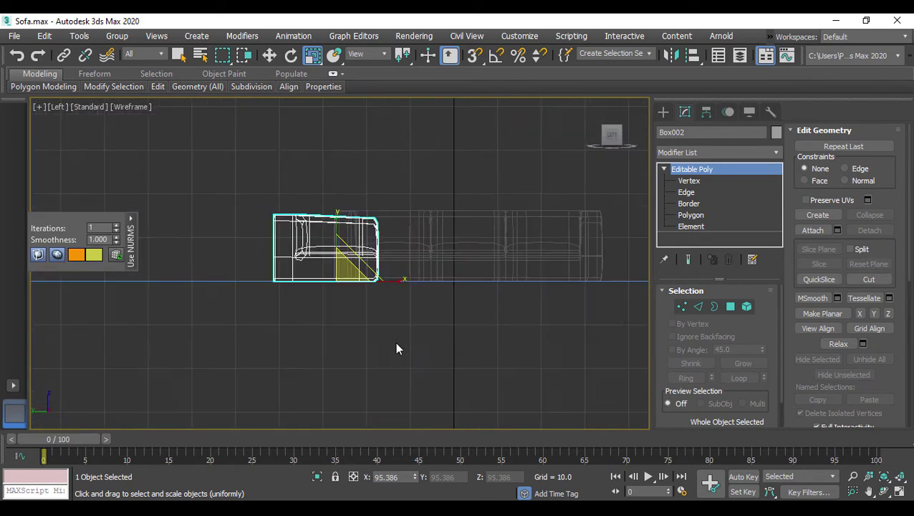
- Non-uniformly scale the armchair to about 103.7% on X and 91.8% on Y and Z
{"action": "mouse_move", "coordinate": [328, 250]}
{"action": "left_mouse_down"}
{"action": "mouse_move", "coordinate": [234, 244]}
{"action": "mouse_move", "coordinate": [268, 261]}
{"action": "left_mouse_up"}
{"action": "scroll", "coordinate": [379, 266], "scroll_direction": "down", "scroll_amount": 3}
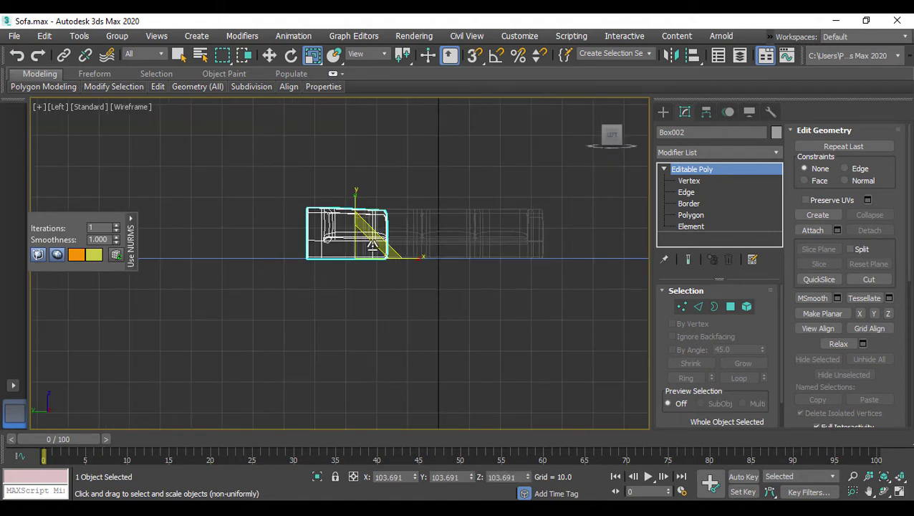
{"action": "mouse_move", "coordinate": [362, 230]}
{"action": "left_mouse_down"}
{"action": "mouse_move", "coordinate": [371, 249]}
{"action": "mouse_move", "coordinate": [360, 246]}
{"action": "left_mouse_up"}
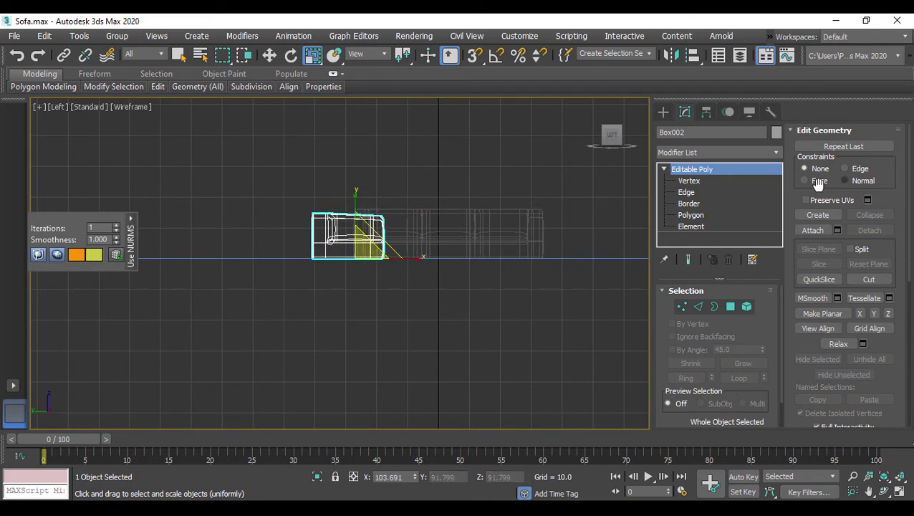
{"action": "left_click", "coordinate": [709, 184]}
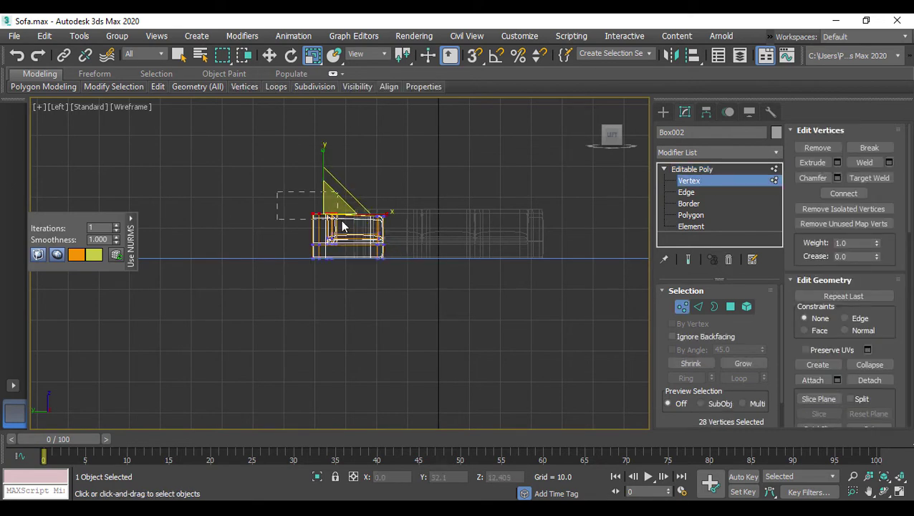
- Move the armchair's 28 top back vertices about 1.5 units up along Y, then return to object level
{"action": "key", "text": "w"}
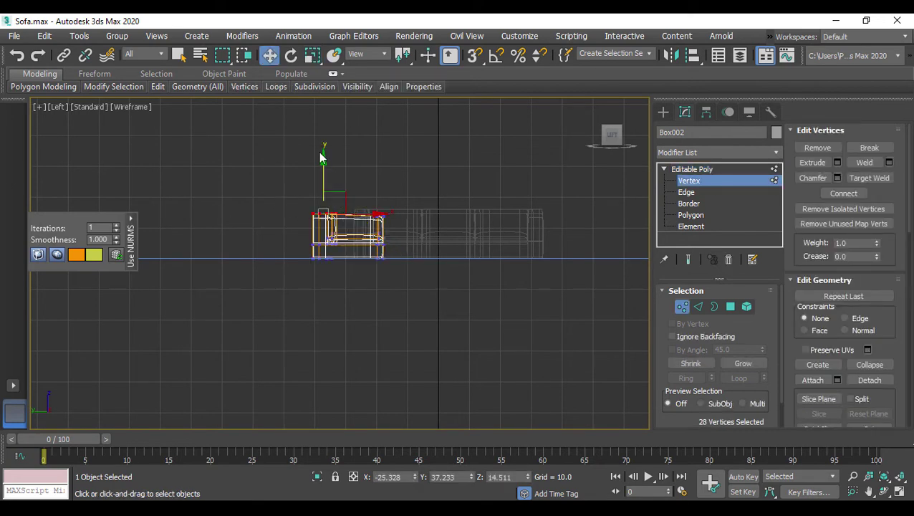
{"action": "left_click_drag", "start_coordinate": [323, 160], "coordinate": [323, 156]}
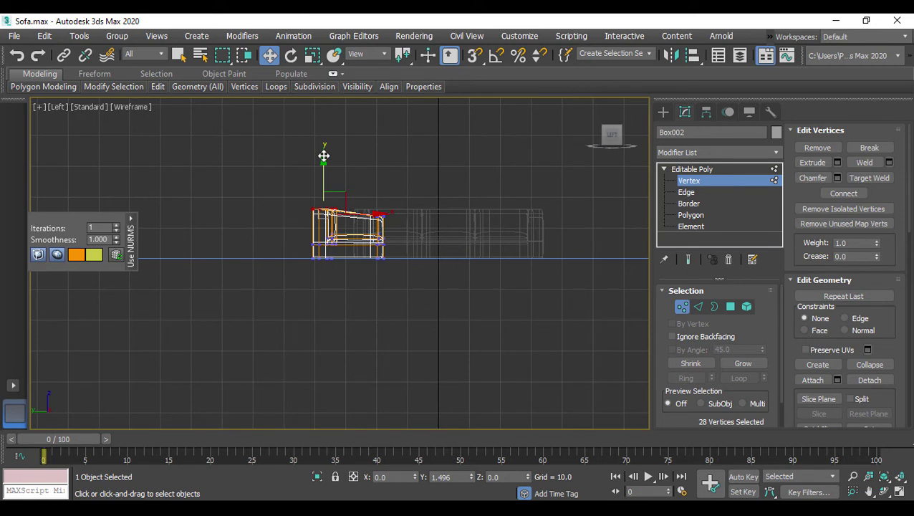
{"action": "left_click", "coordinate": [707, 171]}
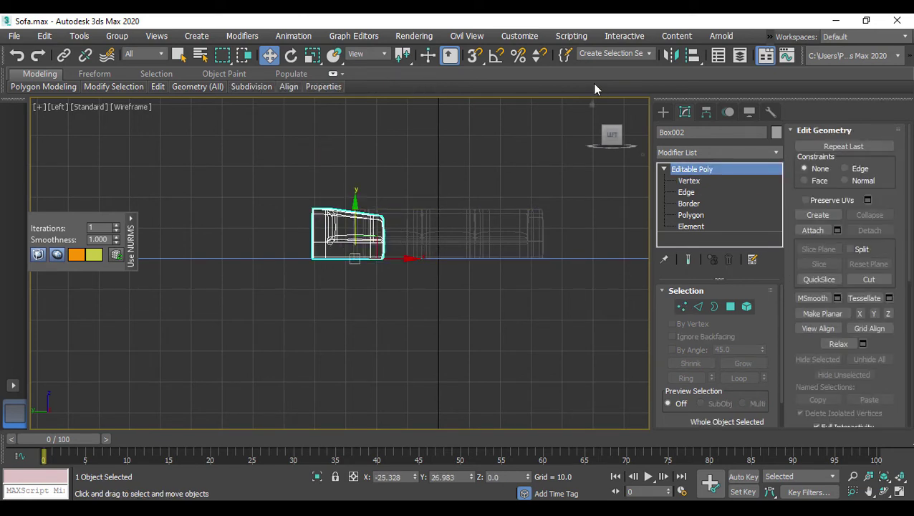
- Mirror an instance of the armchair across X and place it at the sofa's far end
{"action": "left_click", "coordinate": [670, 58]}
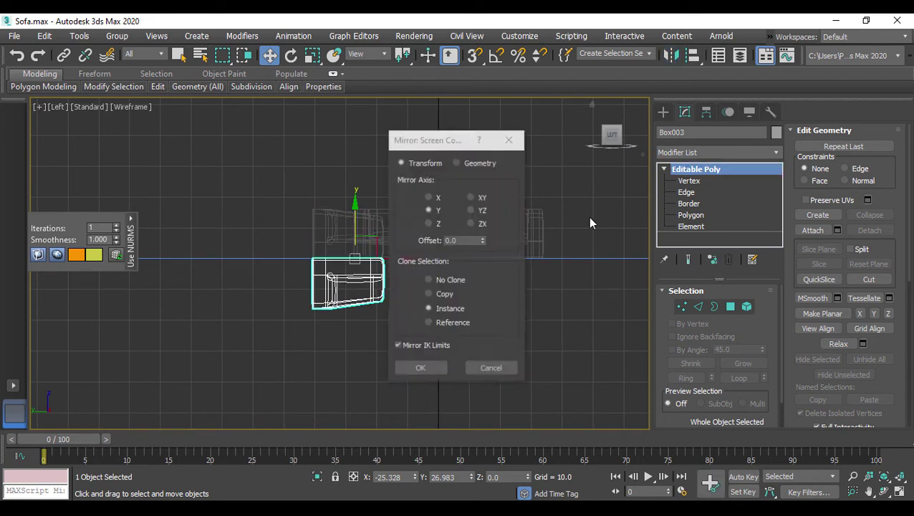
{"action": "left_click_drag", "start_coordinate": [437, 146], "coordinate": [673, 148]}
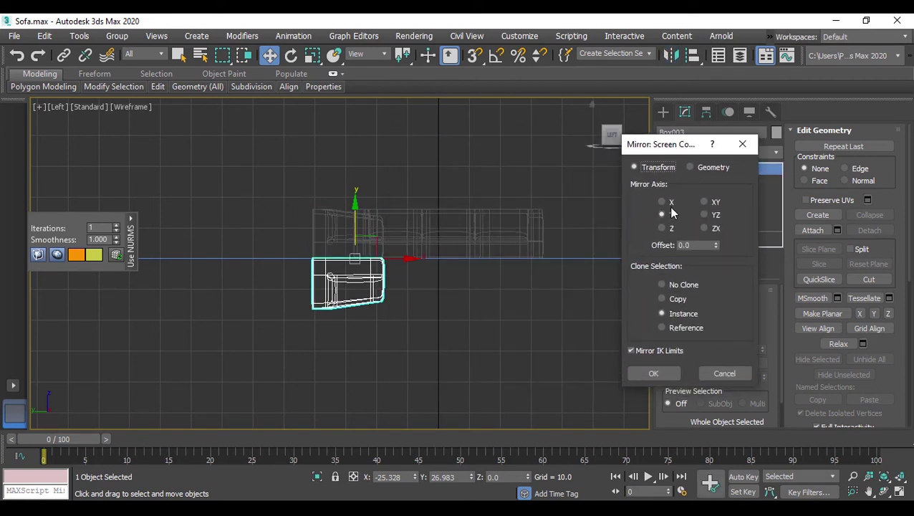
{"action": "left_click", "coordinate": [673, 203]}
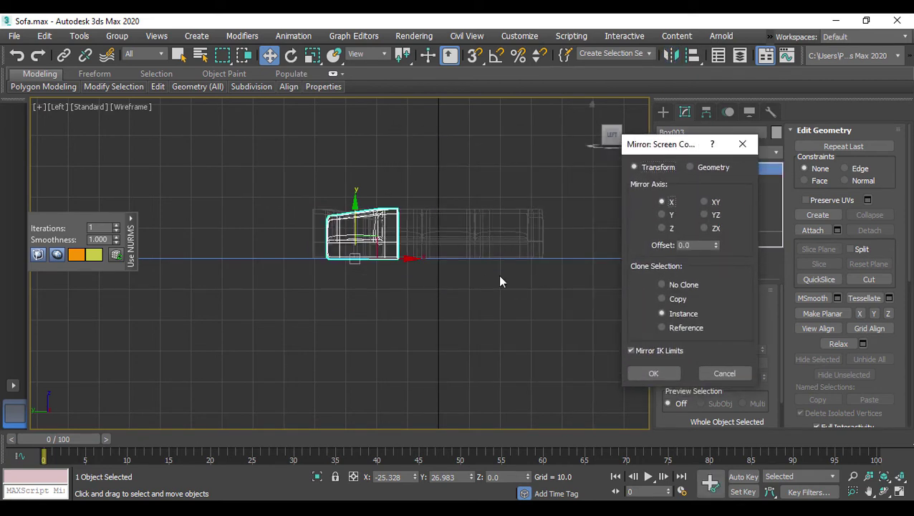
{"action": "left_click", "coordinate": [653, 373]}
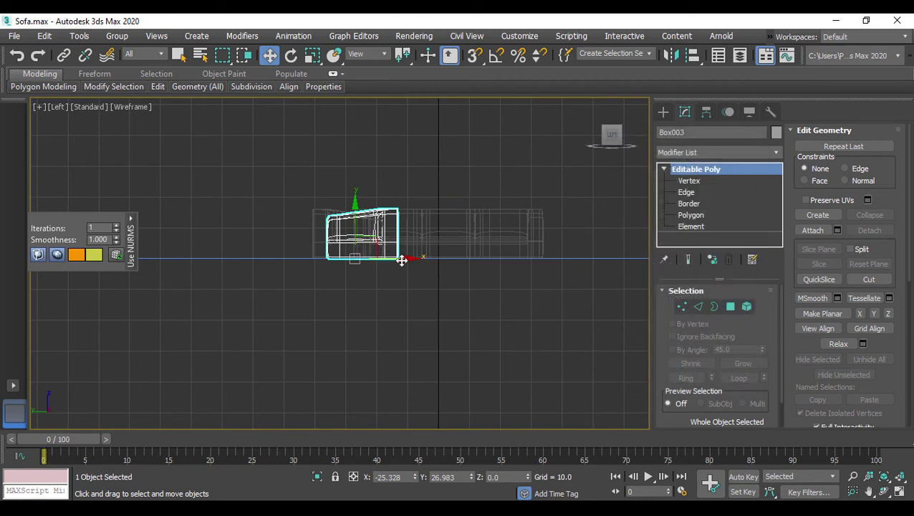
{"action": "left_click_drag", "start_coordinate": [437, 258], "coordinate": [626, 258]}
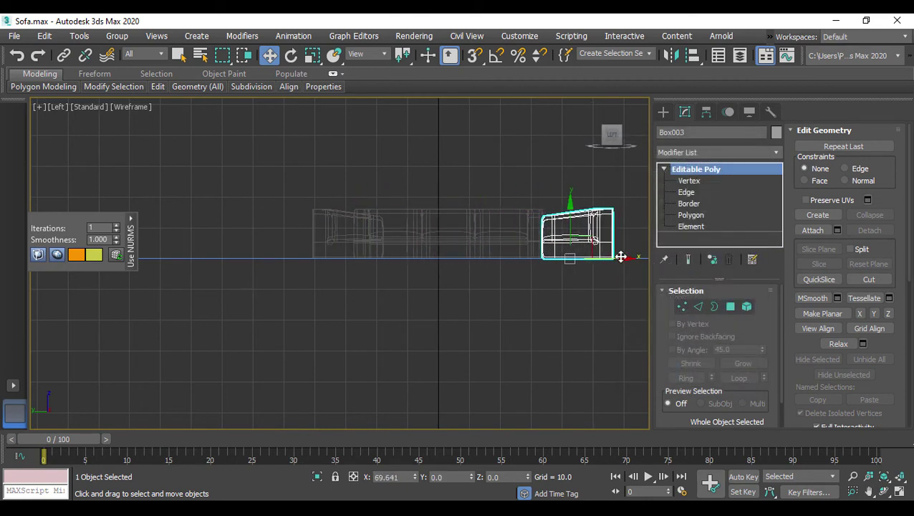
- Enlarge the floor plane, Plane001, uniformly to about 287.7% in Perspective view
{"action": "key", "text": "p"}
{"action": "mouse_move", "coordinate": [495, 217]}
{"action": "middle_mouse_down", "text": "alt"}
{"action": "mouse_move", "coordinate": [466, 210]}
{"action": "mouse_move", "coordinate": [552, 274]}
{"action": "mouse_move", "coordinate": [475, 265]}
{"action": "mouse_move", "coordinate": [510, 255]}
{"action": "mouse_move", "coordinate": [436, 237]}
{"action": "mouse_move", "coordinate": [465, 233]}
{"action": "mouse_move", "coordinate": [470, 284]}
{"action": "middle_mouse_up", "text": "alt"}
{"action": "scroll", "coordinate": [552, 274], "scroll_direction": "down", "scroll_amount": 5}
{"action": "left_click", "coordinate": [504, 211]}
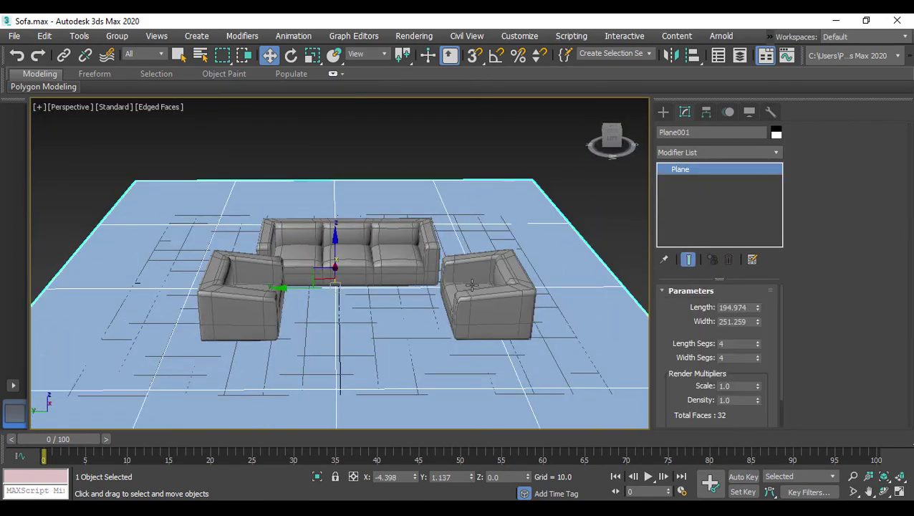
{"action": "key", "text": "r"}
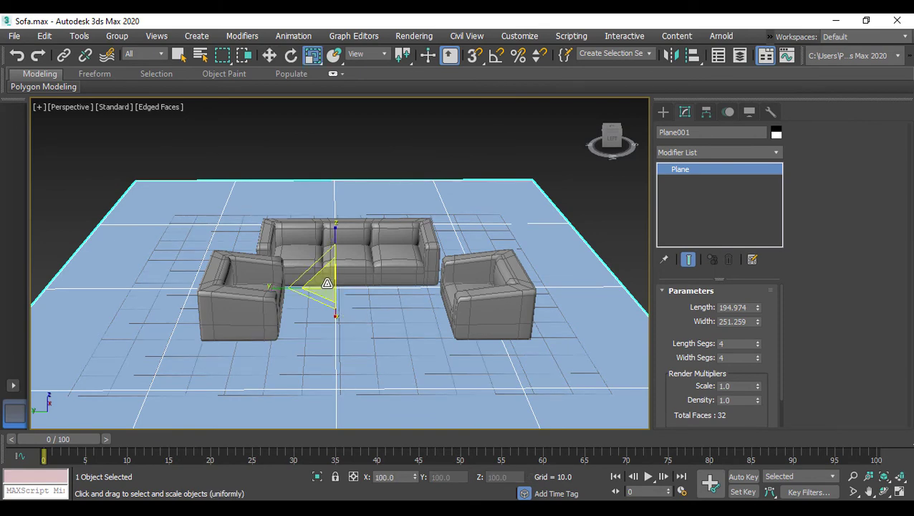
{"action": "mouse_move", "coordinate": [327, 296]}
{"action": "left_mouse_down"}
{"action": "mouse_move", "coordinate": [314, 179]}
{"action": "mouse_move", "coordinate": [417, 354]}
{"action": "left_mouse_up"}
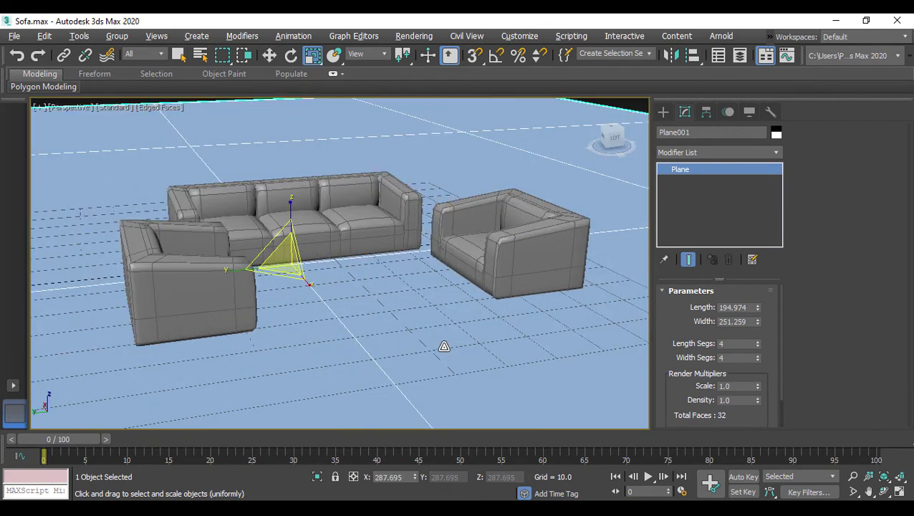
- Select the left armchair with the Move tool active, ready to shift it
{"action": "middle_click_drag", "start_coordinate": [445, 347], "coordinate": [312, 330], "text": "alt"}
{"action": "left_click", "coordinate": [150, 286]}
{"action": "key", "text": "w"}
{"action": "scroll", "coordinate": [269, 308], "scroll_direction": "up", "scroll_amount": 3}
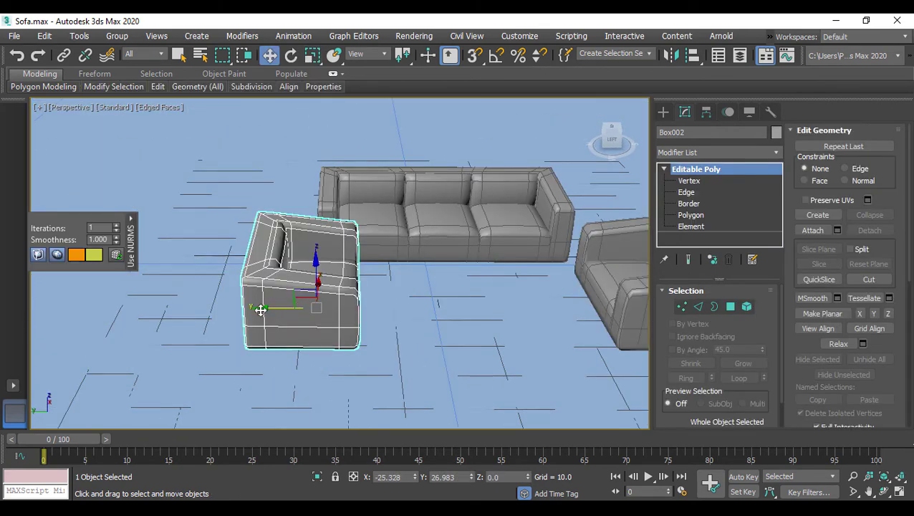